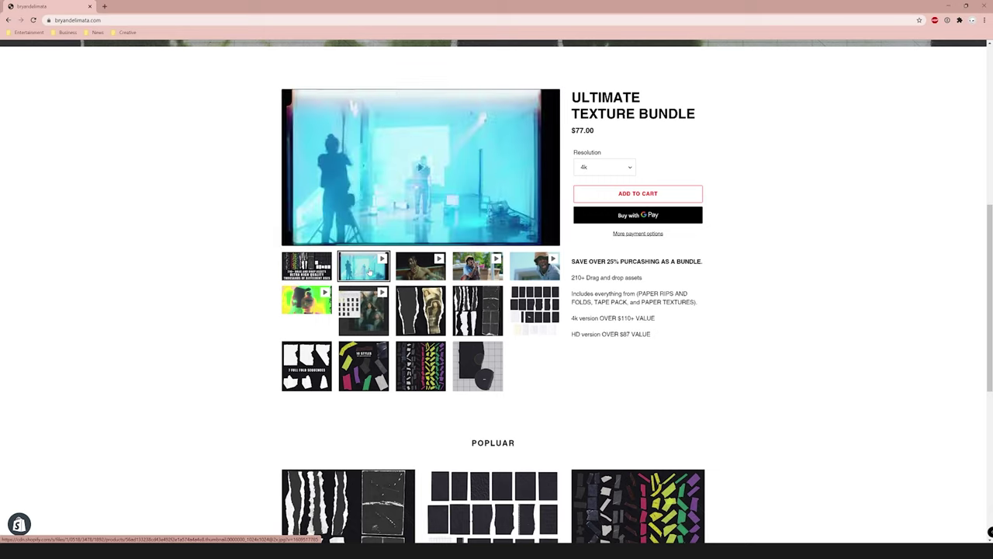
Step: Browse the sample videos in the Ultimate Texture Bundle gallery, from the dark porch clip to the paper rips and folds demo
click(413, 273)
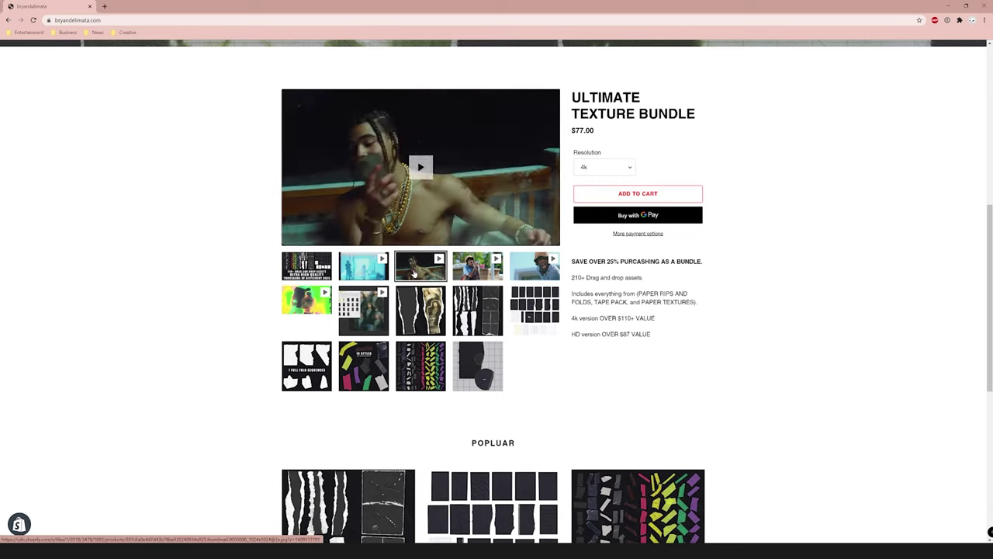
click(475, 274)
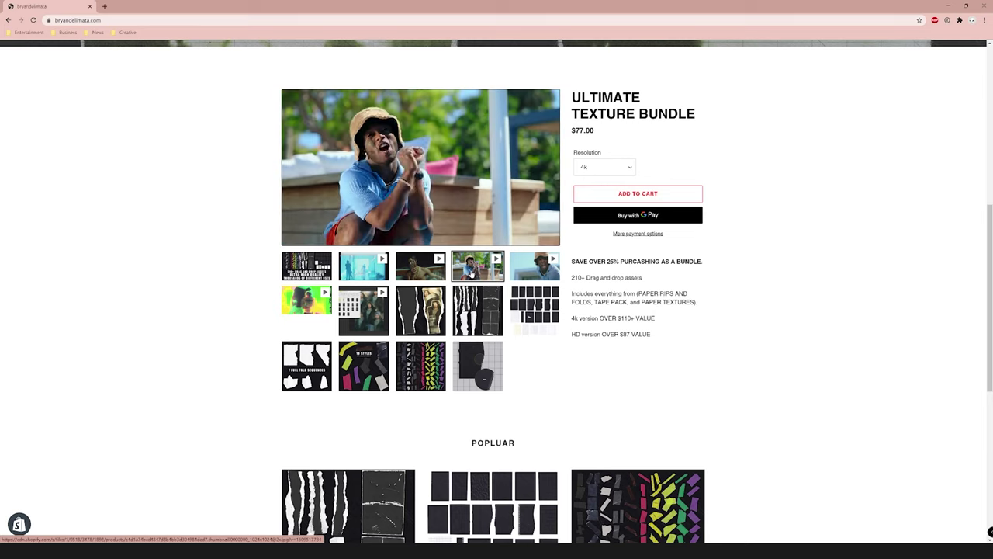
click(531, 269)
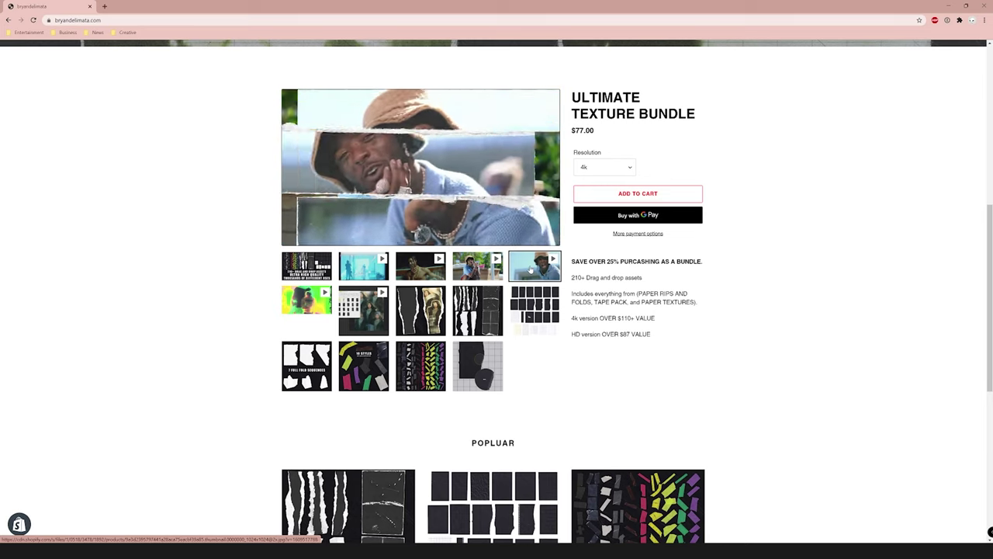
click(307, 301)
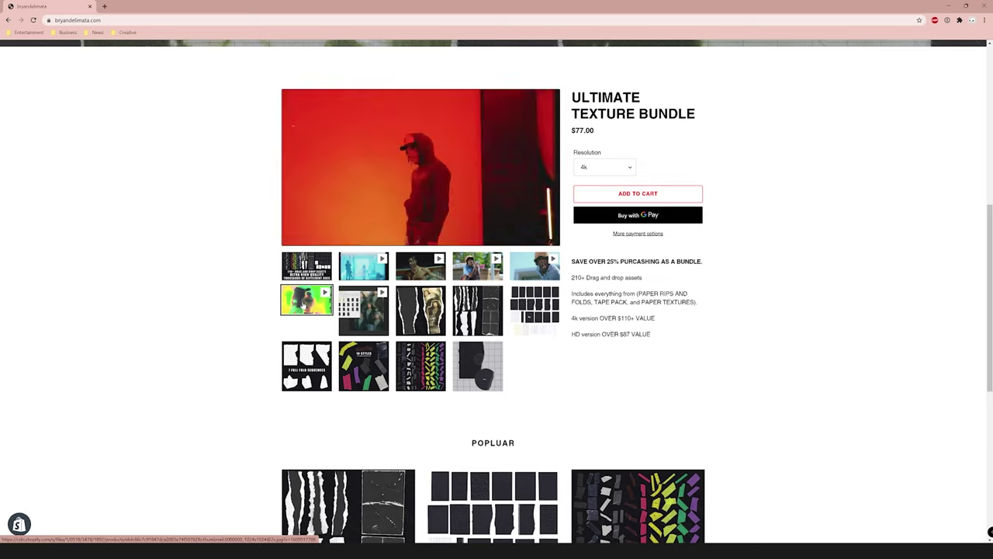
click(357, 309)
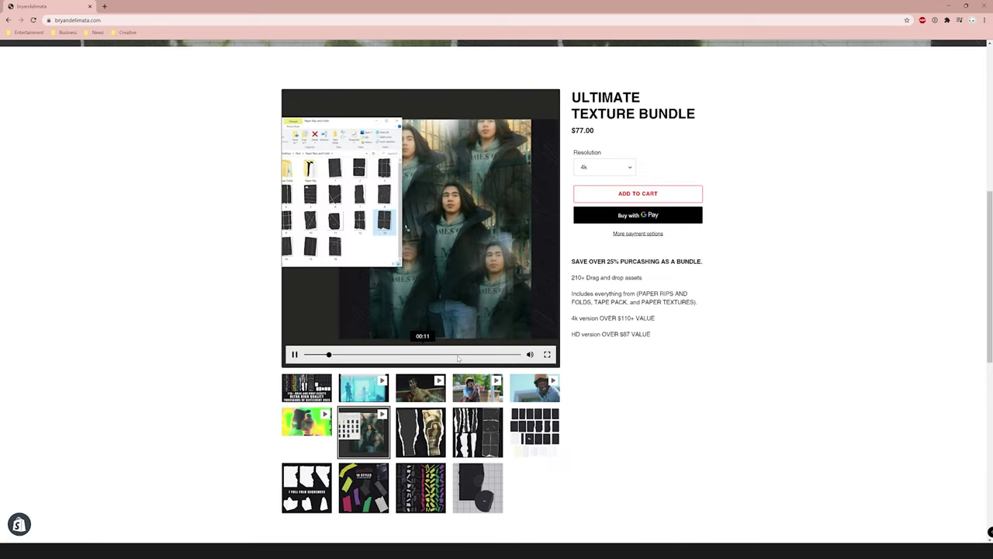
scroll(403, 358, down, 4)
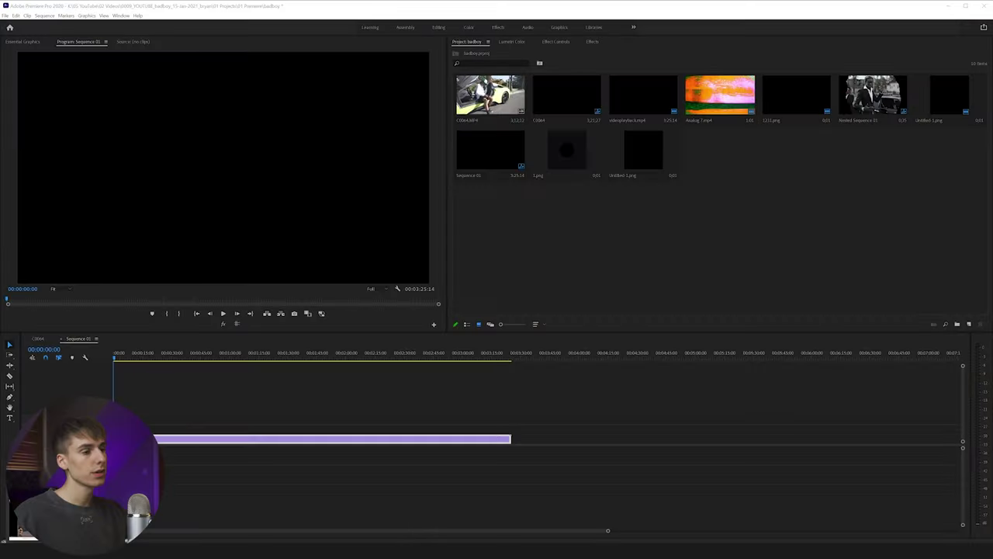
Step: Play Sequence 01 from its start, pausing on the red-hood close-ups and the striped-backdrop shots between about 00:00:33 and 00:00:40
drag(128, 359, 105, 359)
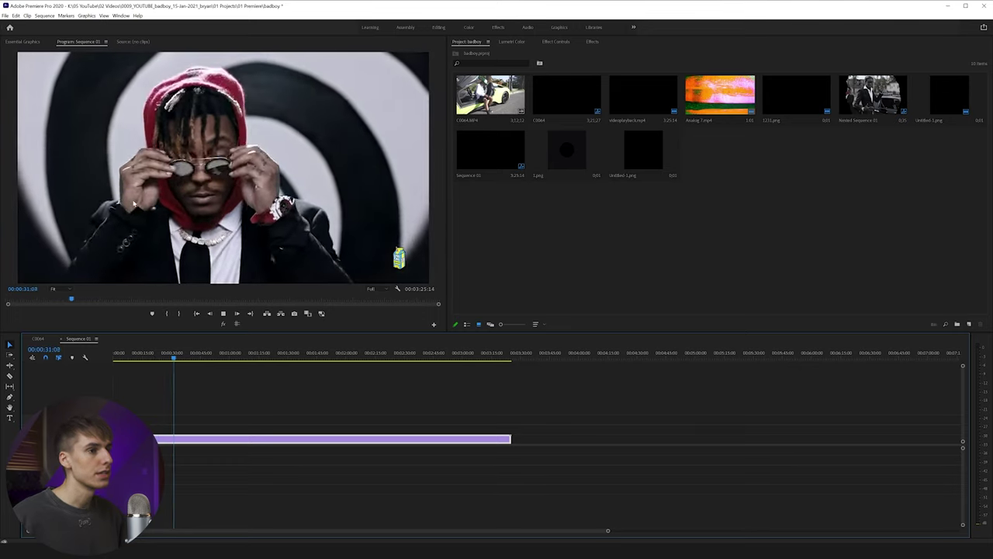
key(space)
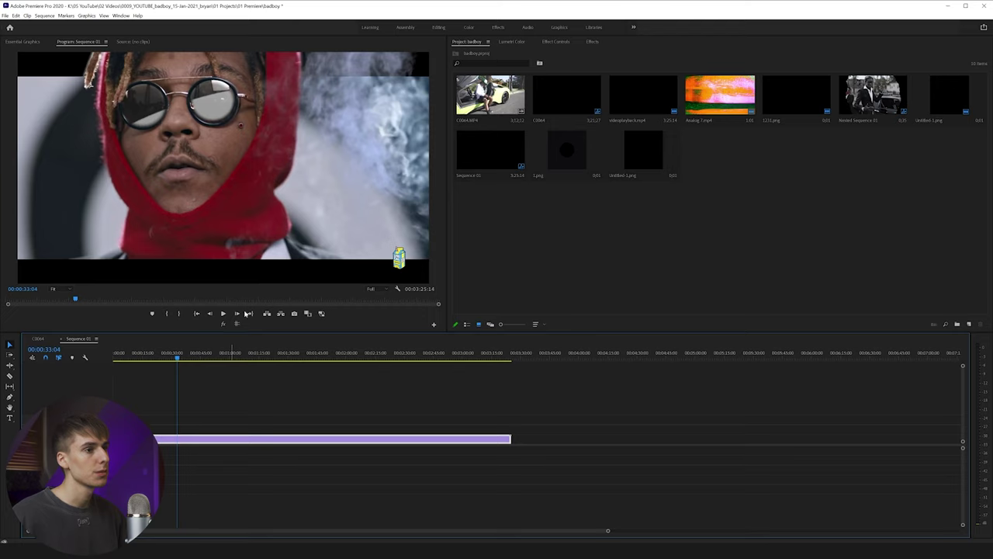
key(space)
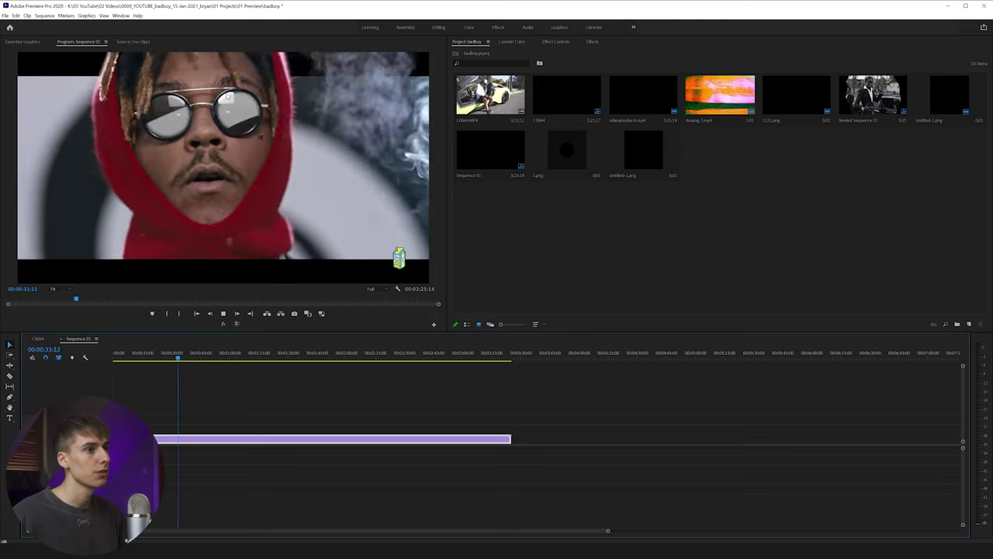
key(space)
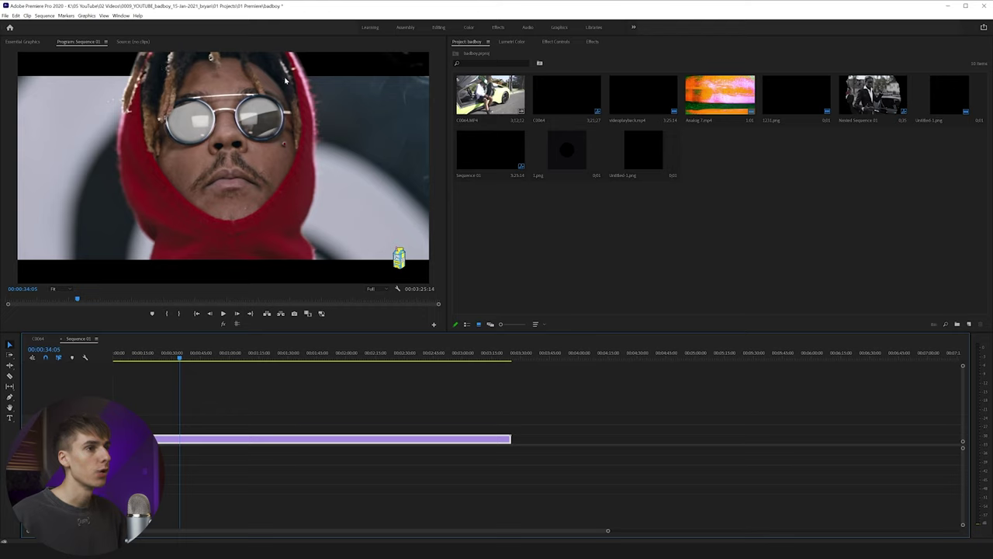
key(space)
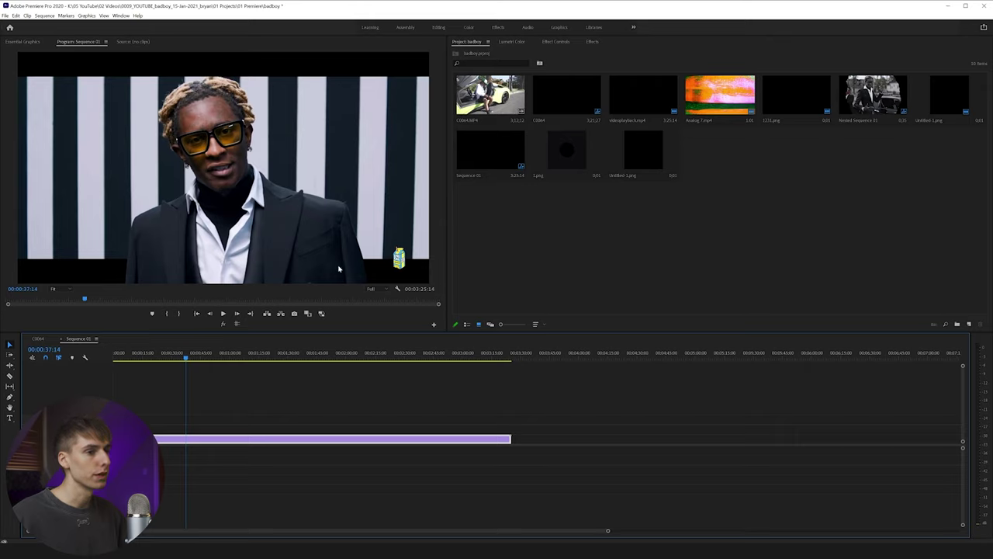
key(space)
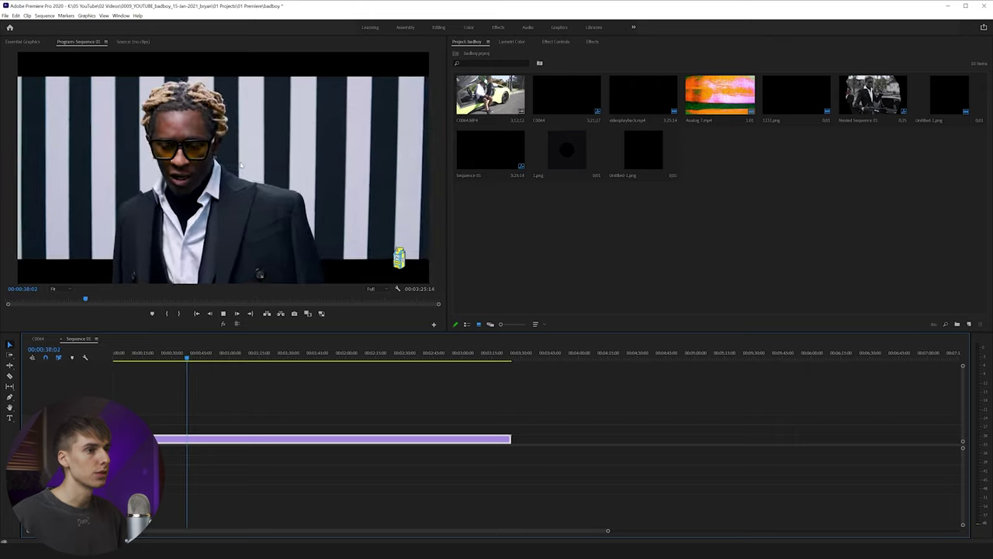
key(space)
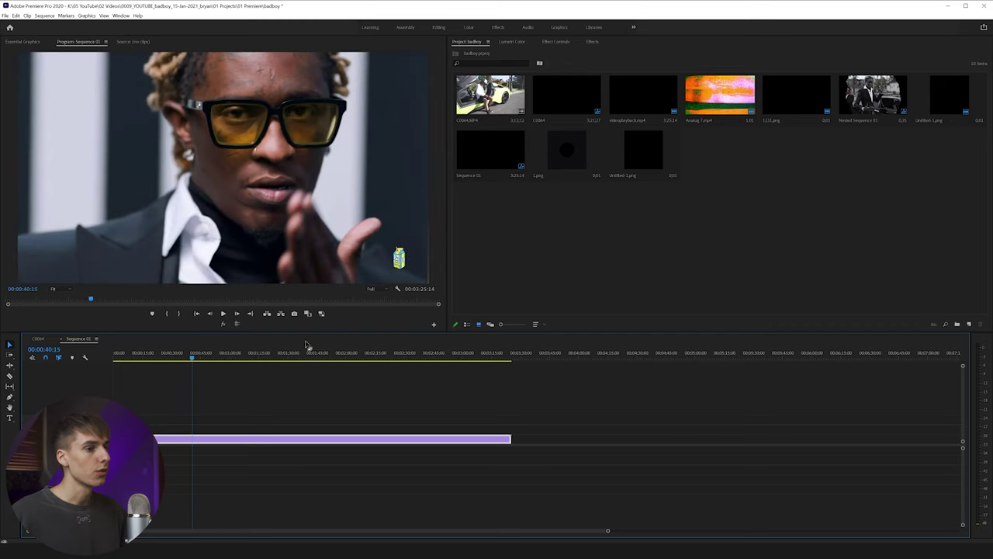
Step: Replay the black-and-white torn-edge shot from about 00:00:39, pausing to examine its edges, and continue to about 00:00:43
drag(194, 359, 190, 359)
key(space)
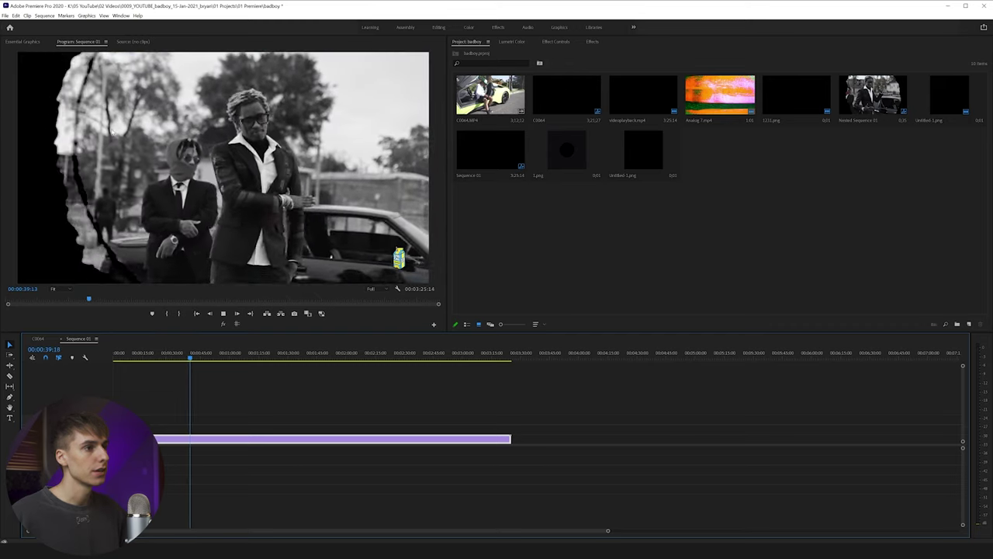
key(space)
click(189, 359)
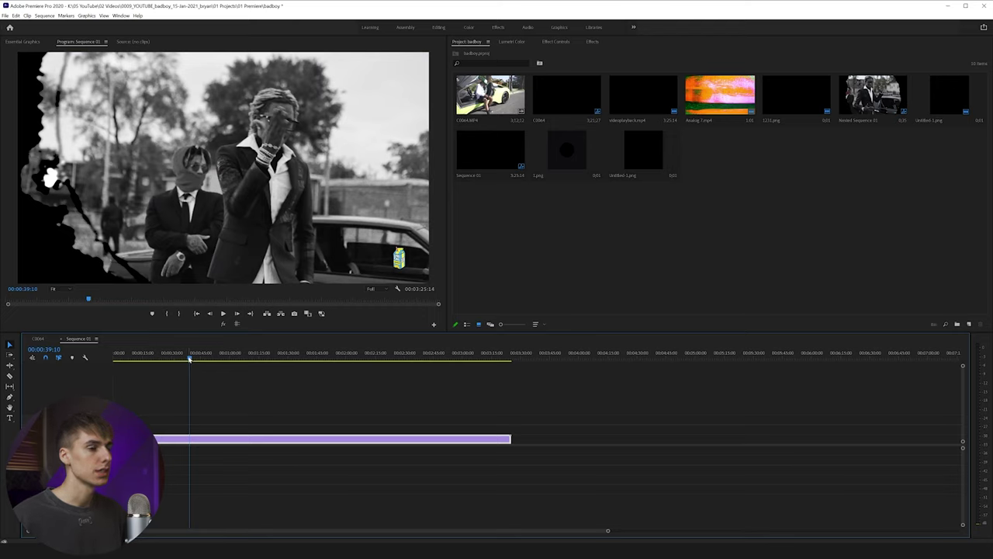
key(space)
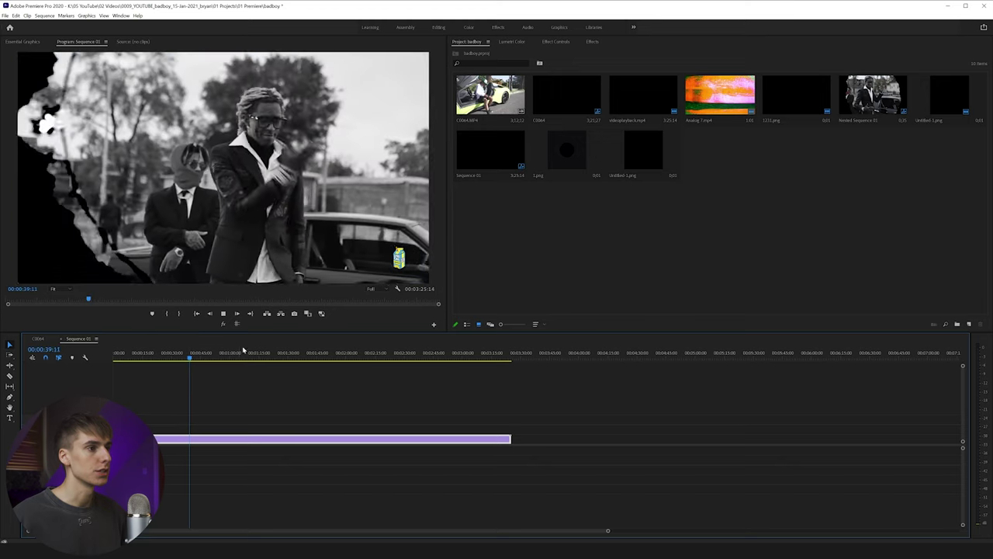
key(space)
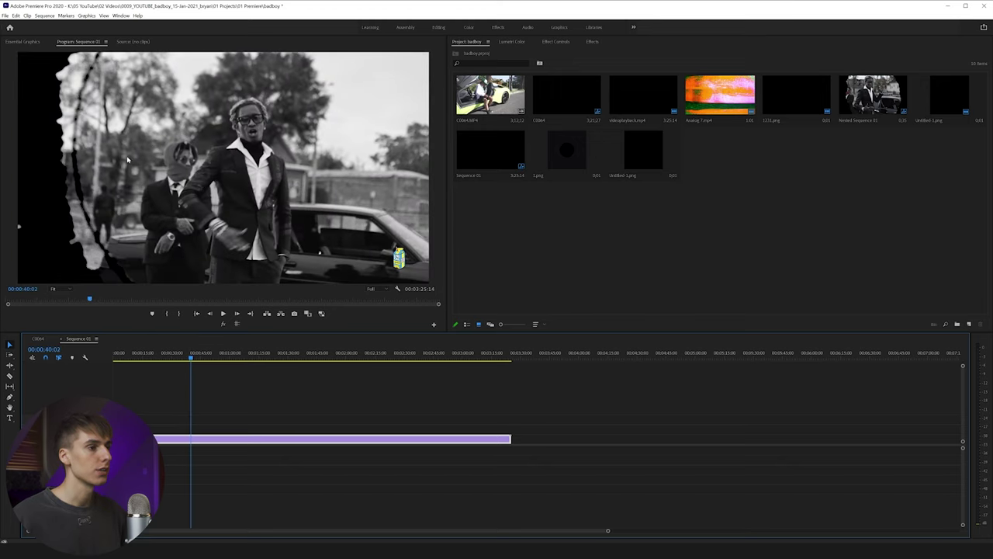
key(space)
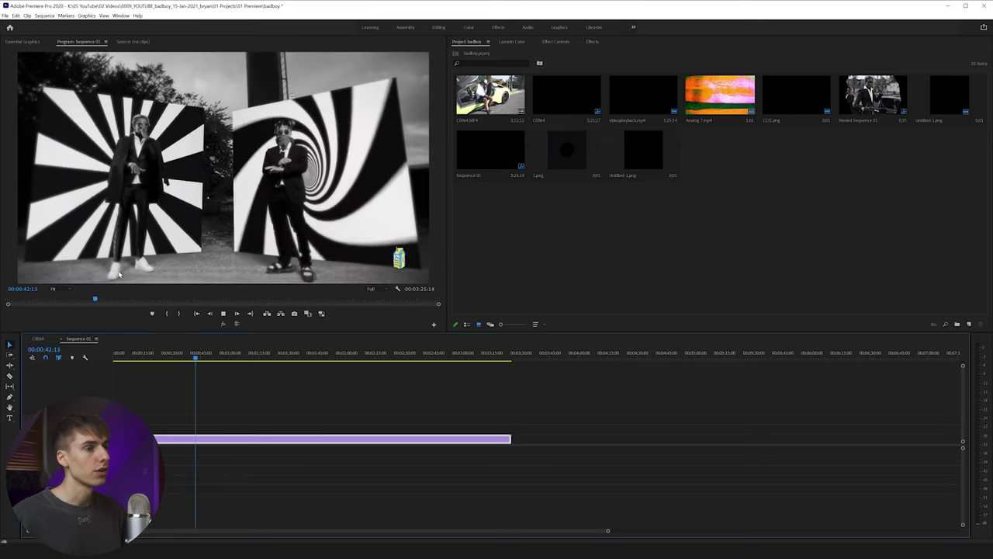
key(space)
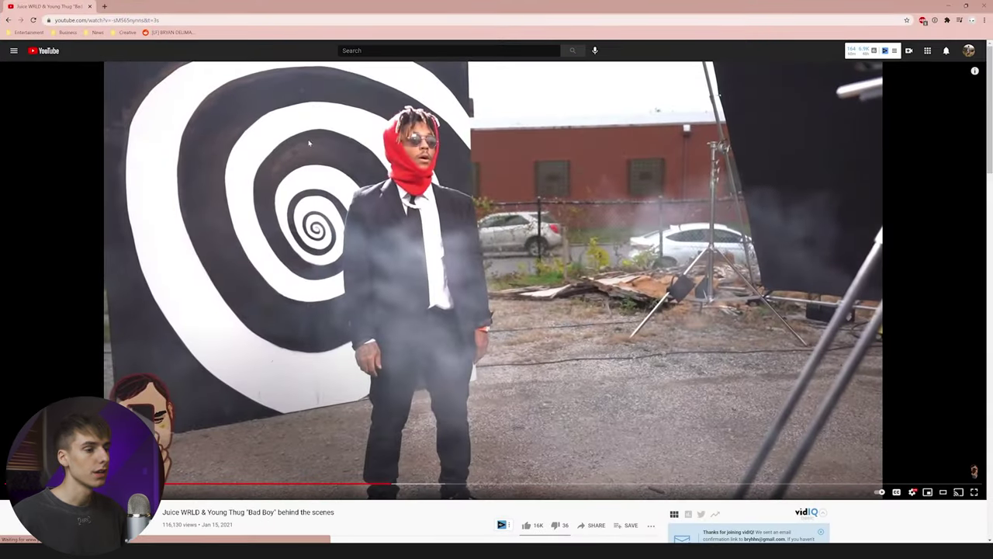
Step: Switch to YouTube in the browser and examine the channel and description of the "Bad Boy" behind the scenes video
scroll(253, 327, down, 2)
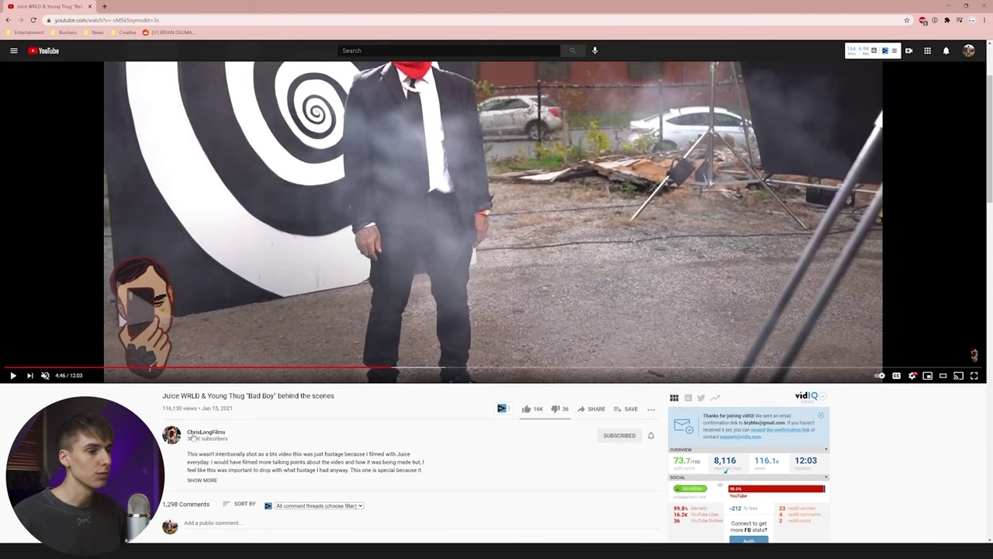
scroll(128, 291, up, 2)
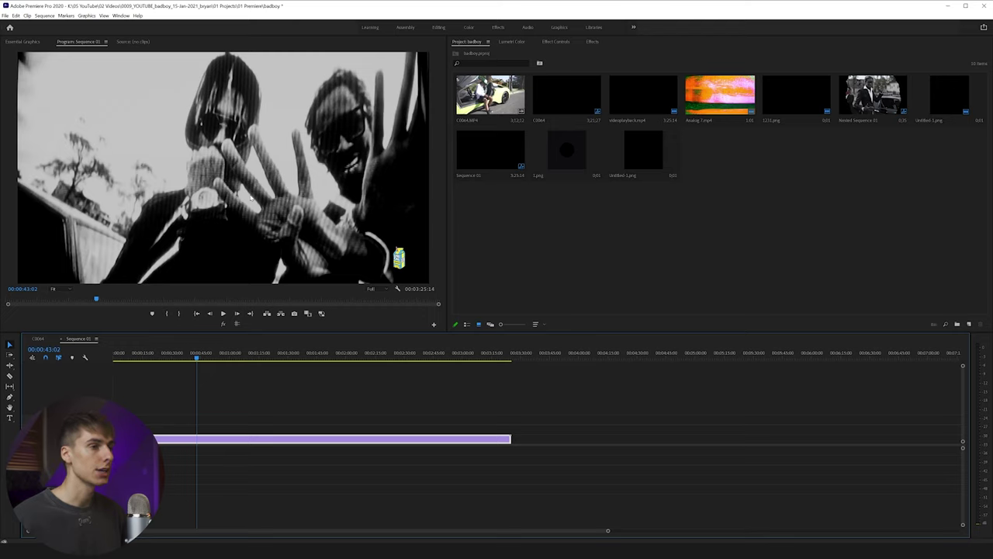
Step: Switch to Premiere Pro and play Sequence 01 onward, going back to about 00:00:46 to examine the black-and-white framed shot
key(space)
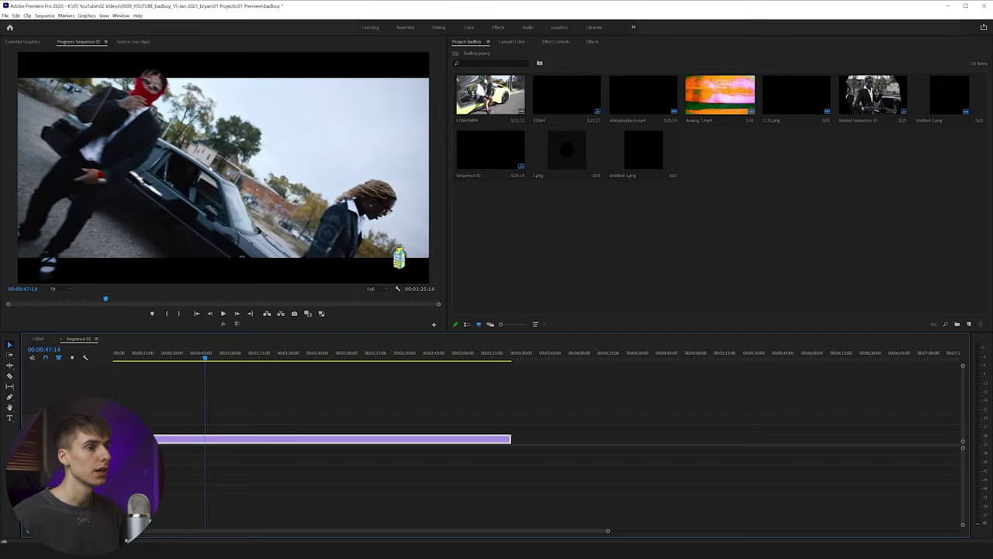
click(203, 355)
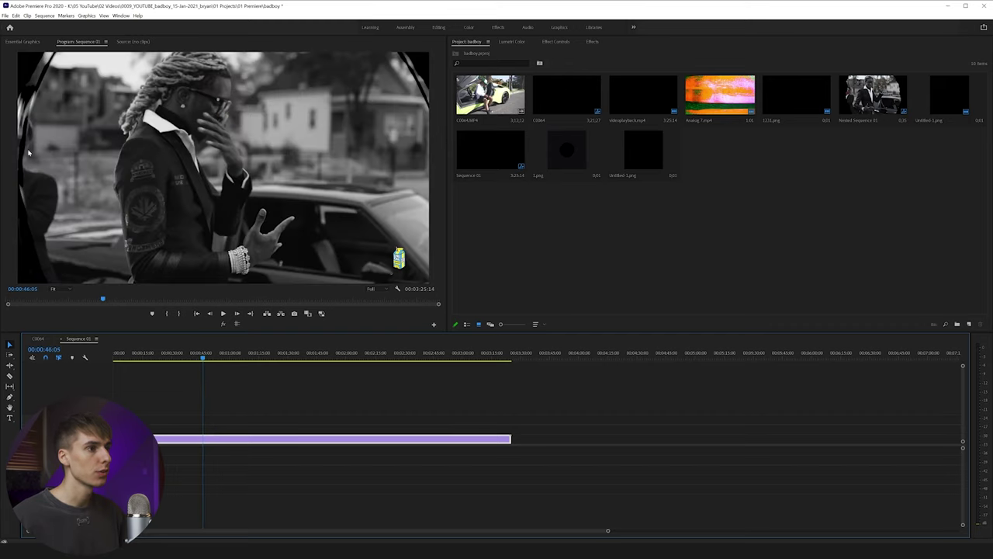
key(space)
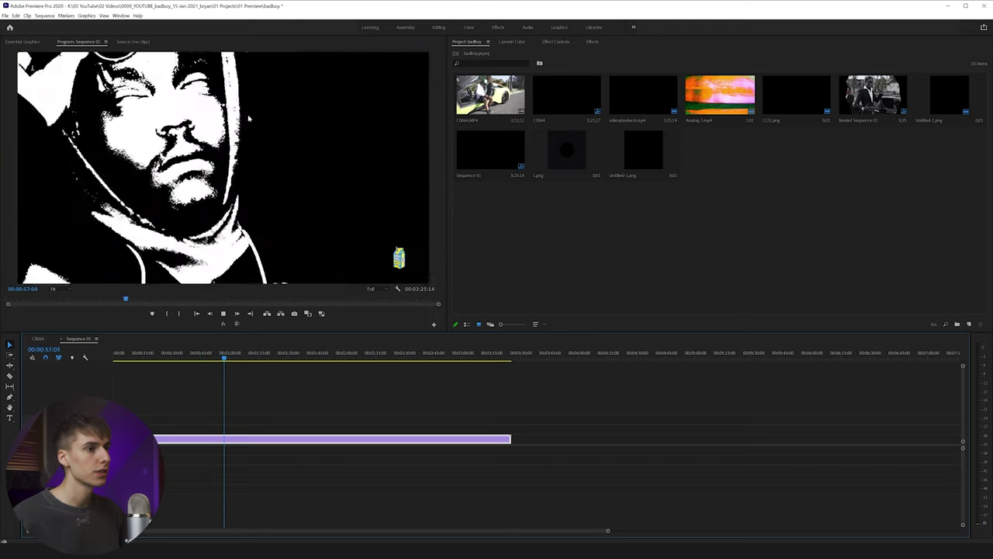
key(space)
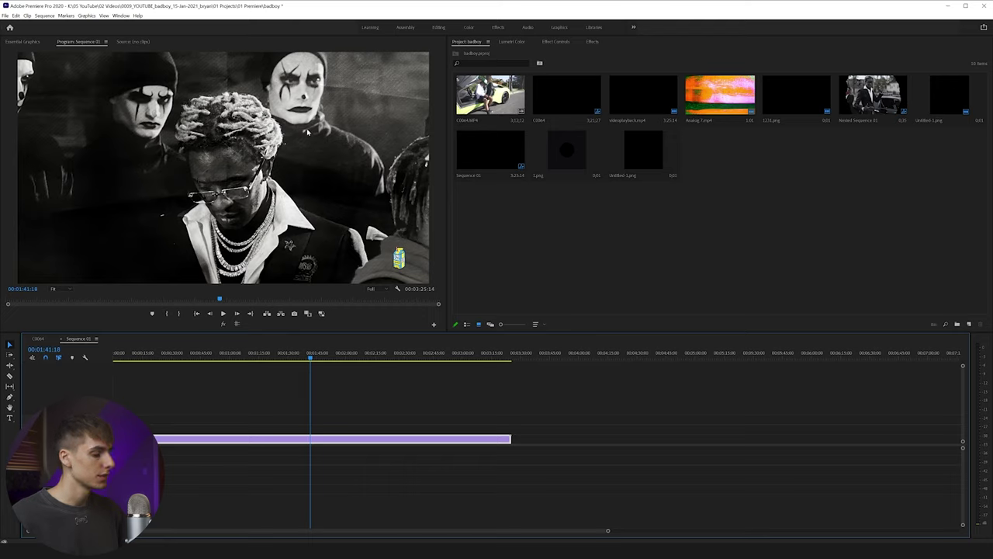
Step: Step frame by frame from 00:01:41:18 to 00:01:42:16, examining the paper textures and quick black-and-white cuts
key(Right)
key(Right)
key(Right)
key(Right)
key(Right)
key(Right)
key(Right)
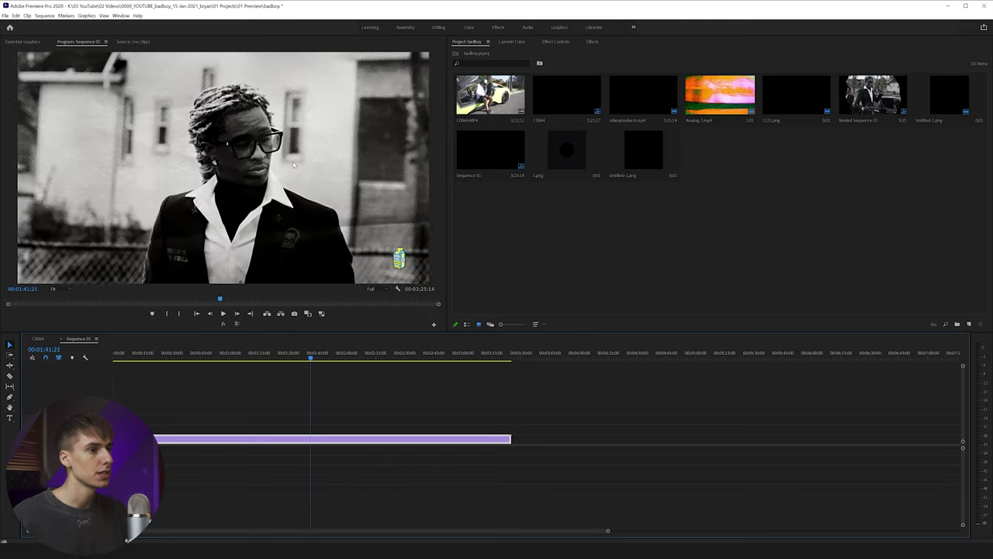
key(Right)
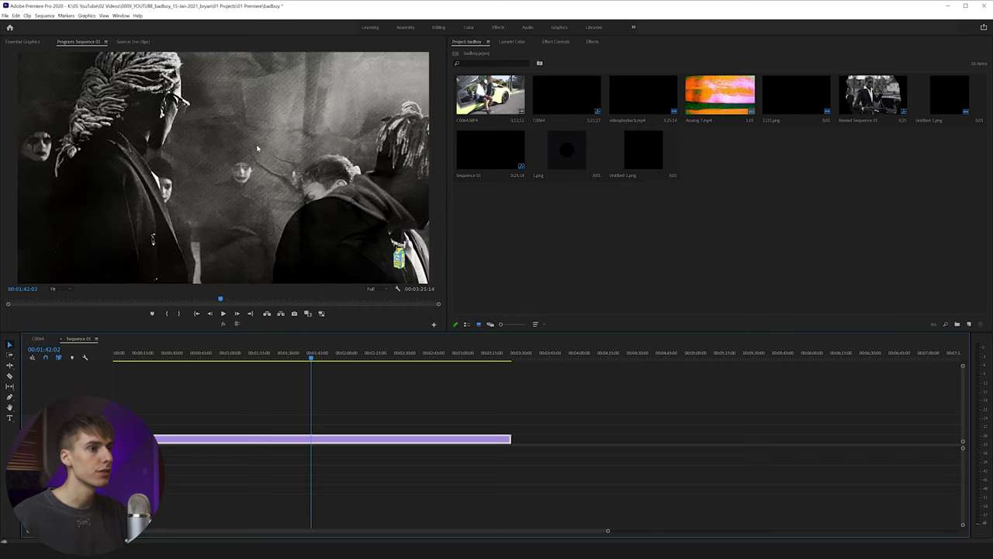
key(Right)
key(Right)
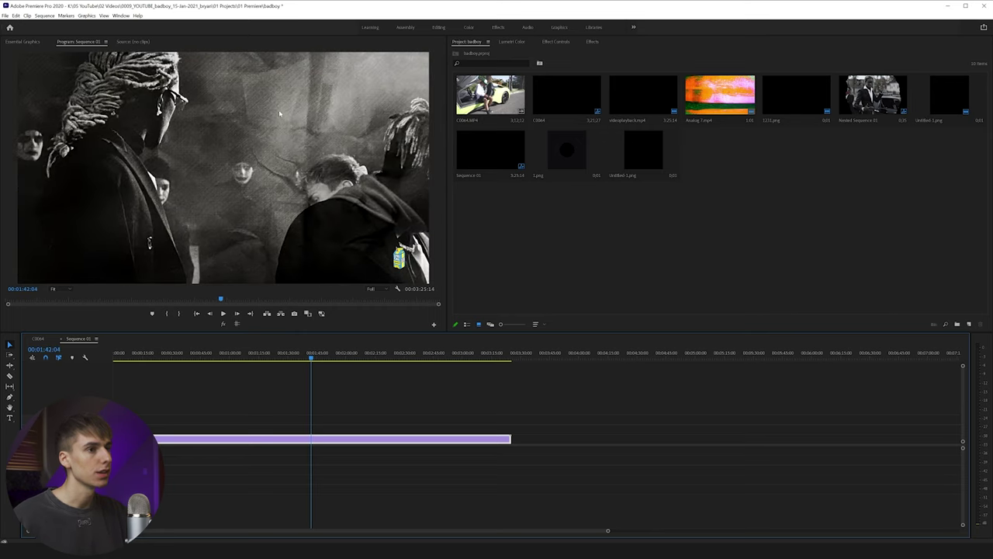
key(Right)
key(Right)
key(Right)
key(Right)
key(Right)
key(Right)
key(Right)
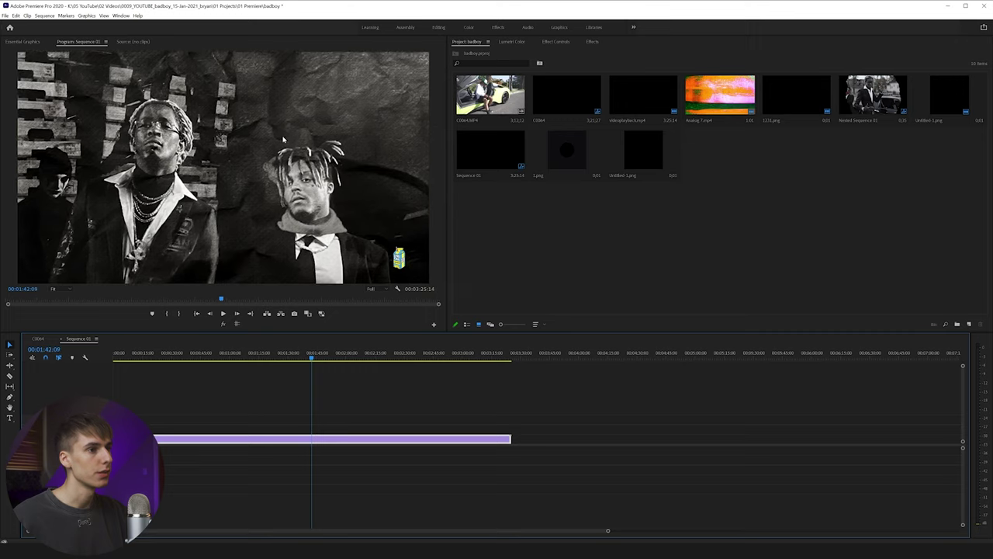
key(Right)
key(Right)
key(Right)
key(Right)
key(Right)
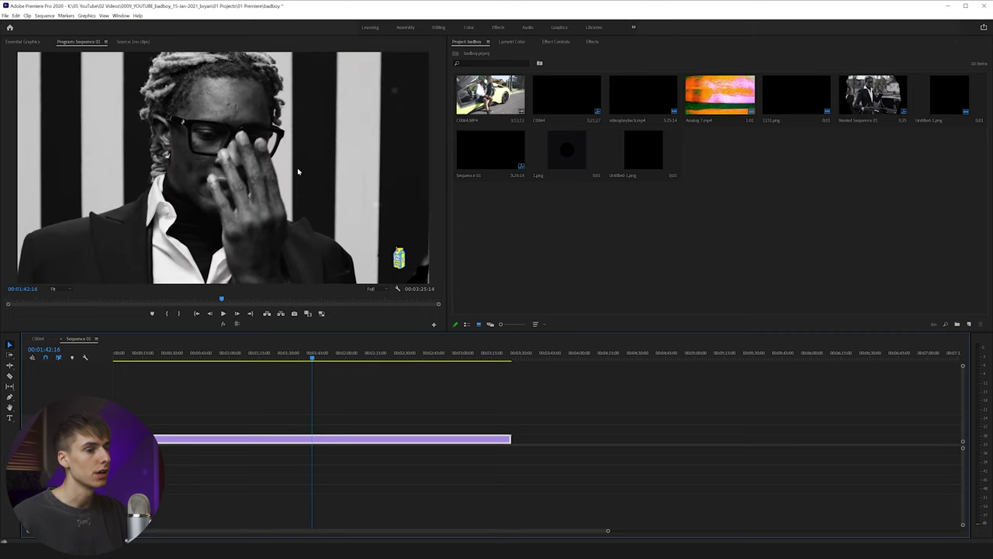
Step: Play the green-tinted shots, skip ahead to about 00:02:09, and go back to the black-and-white car shot near 00:00:13
key(space)
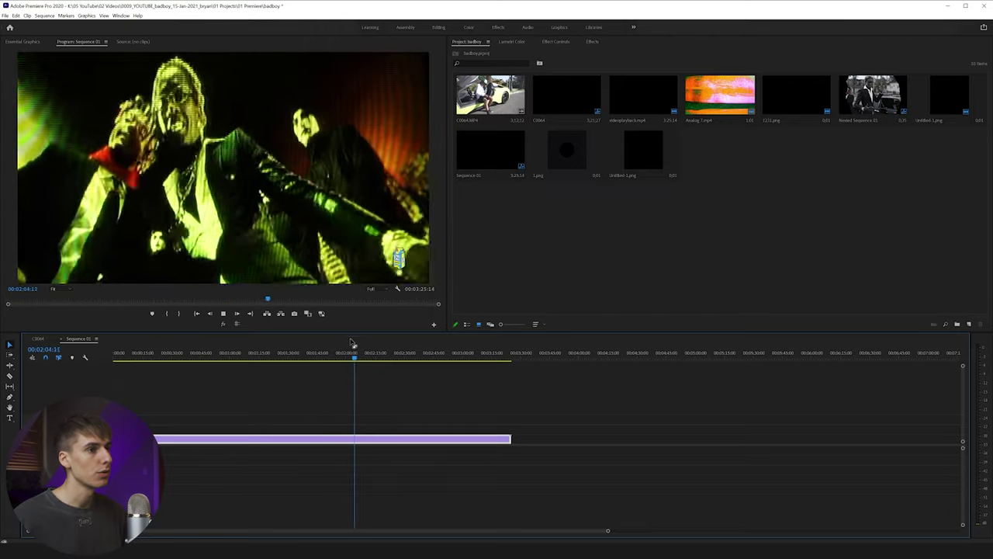
drag(359, 357, 366, 357)
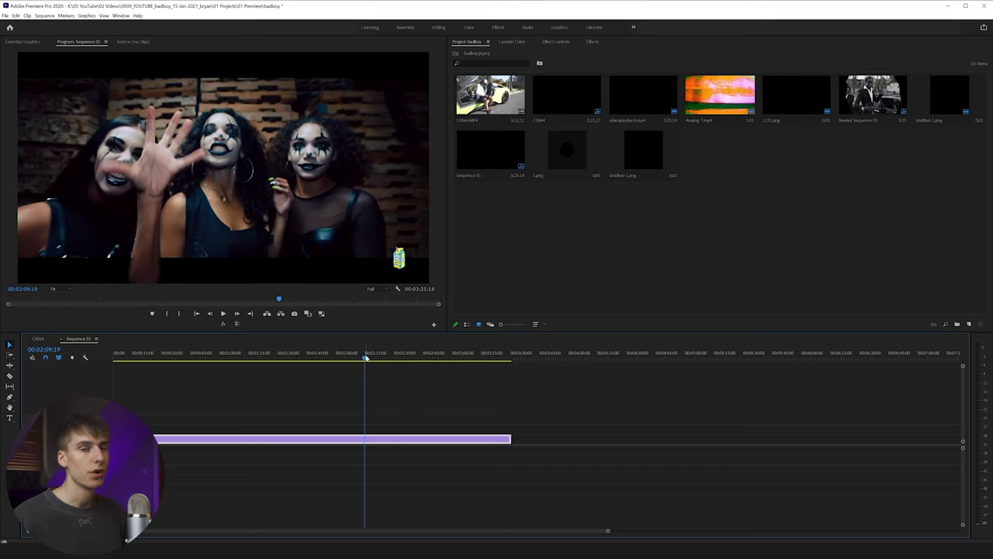
key(space)
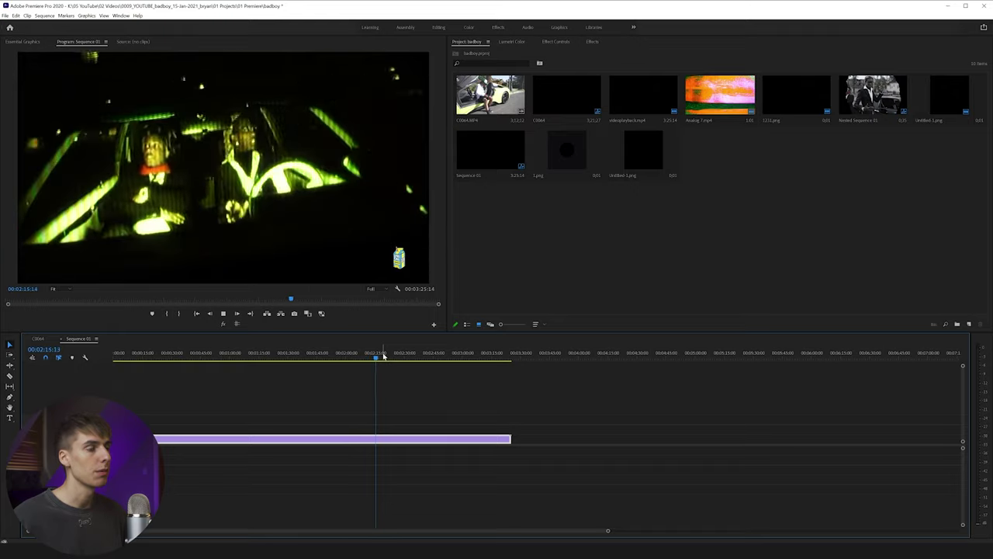
click(139, 355)
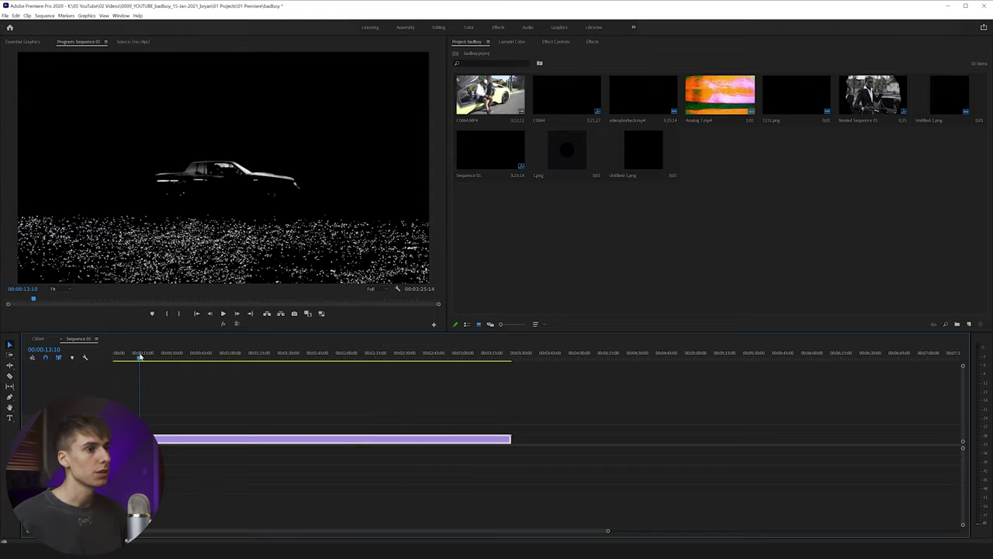
drag(141, 356, 137, 357)
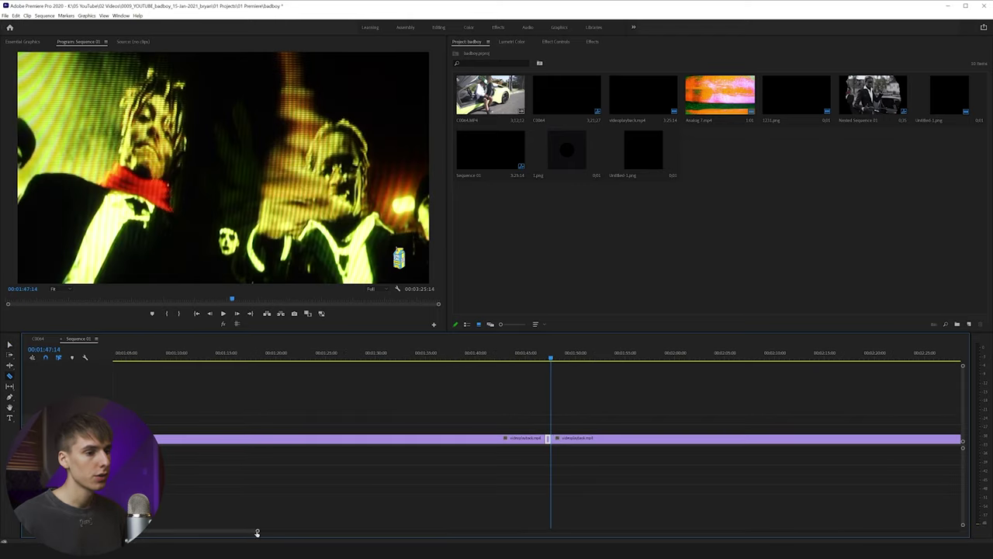
Step: Move the playhead in Sequence 01 to 00:01:47:02, on the short cut-out shot of the group
drag(256, 533, 180, 532)
drag(537, 360, 412, 361)
key(Right)
Step: Switch to File Explorer and browse the CinePacks VHS FX folder down to its OVERLAYS AND TEXTURES subfolder
key(alt+Tab)
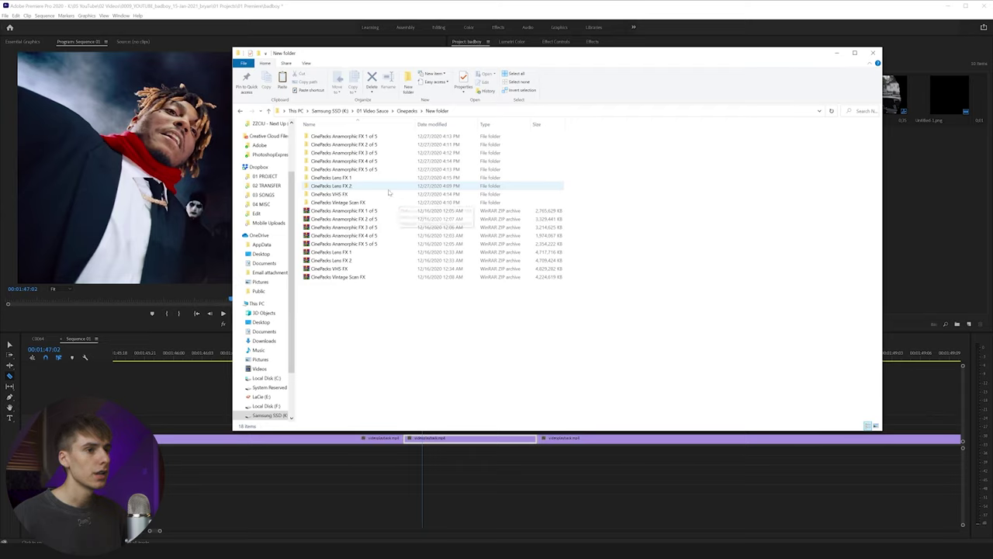
double_click(331, 199)
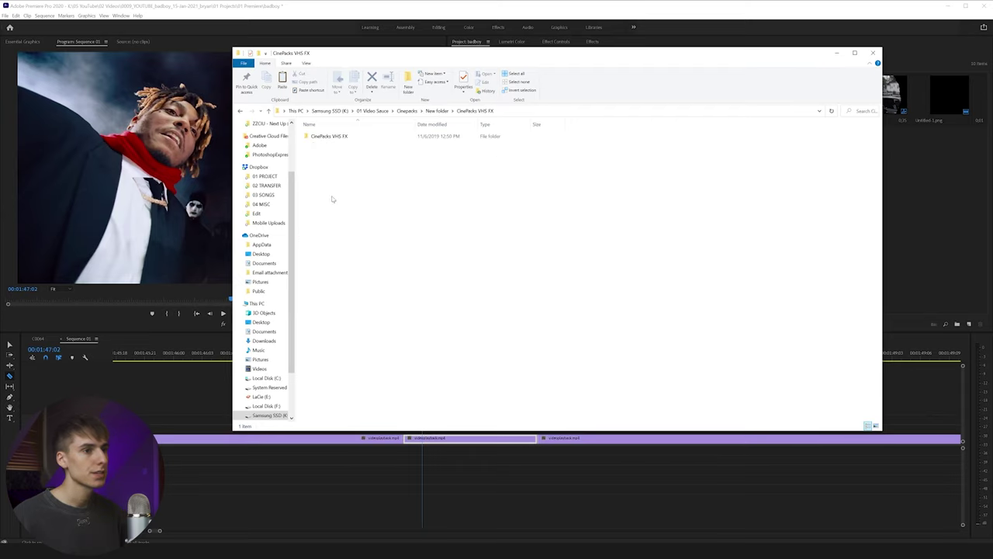
double_click(342, 139)
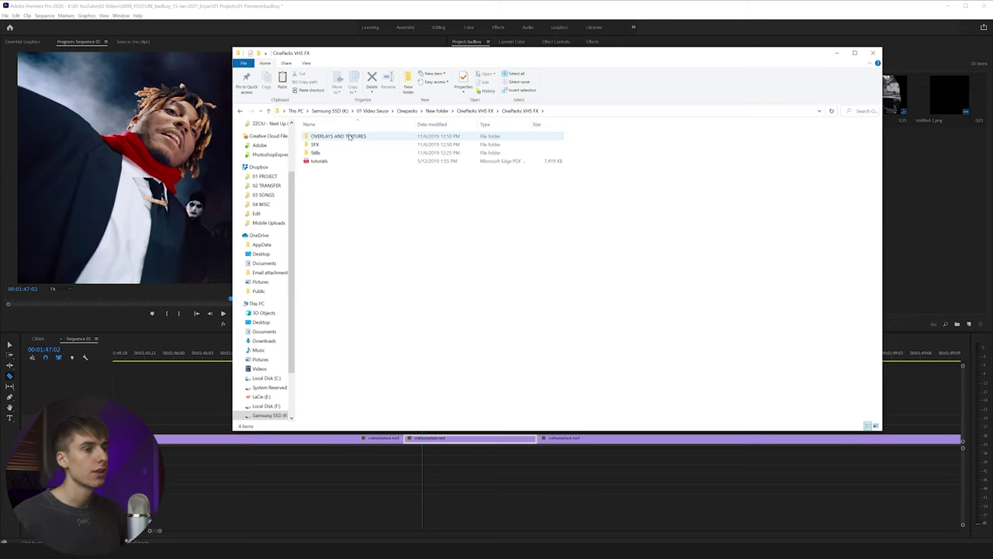
click(349, 137)
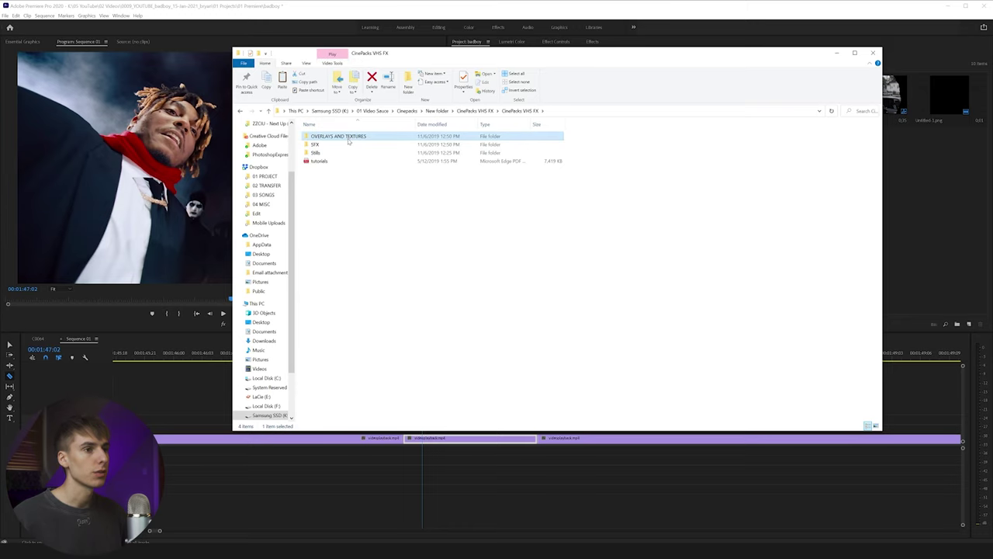
double_click(349, 138)
drag(611, 60, 433, 82)
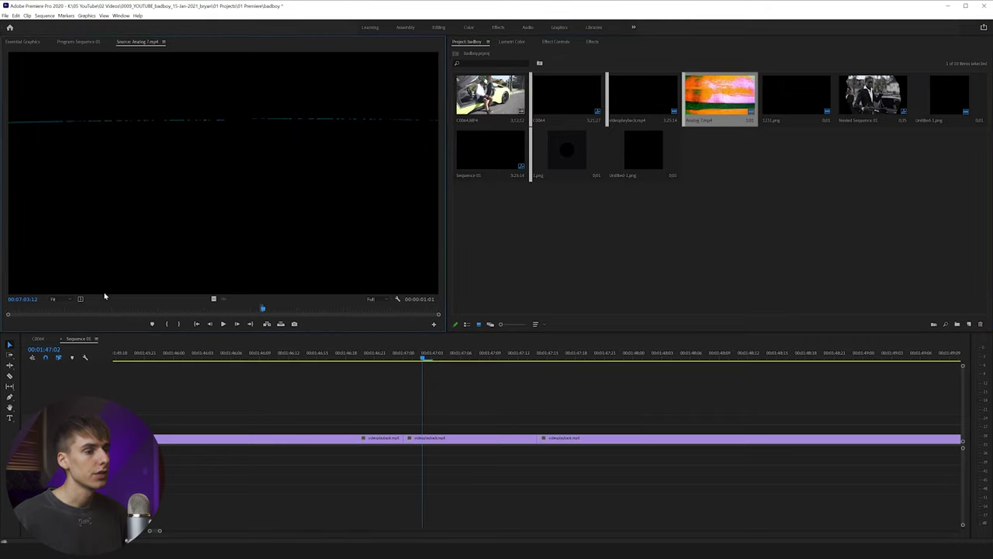
Step: Choose a colourful glitch section of Analog 7.mp4 and place it on the track above the short shot at 00:01:47:00
drag(39, 311, 304, 312)
drag(213, 297, 520, 430)
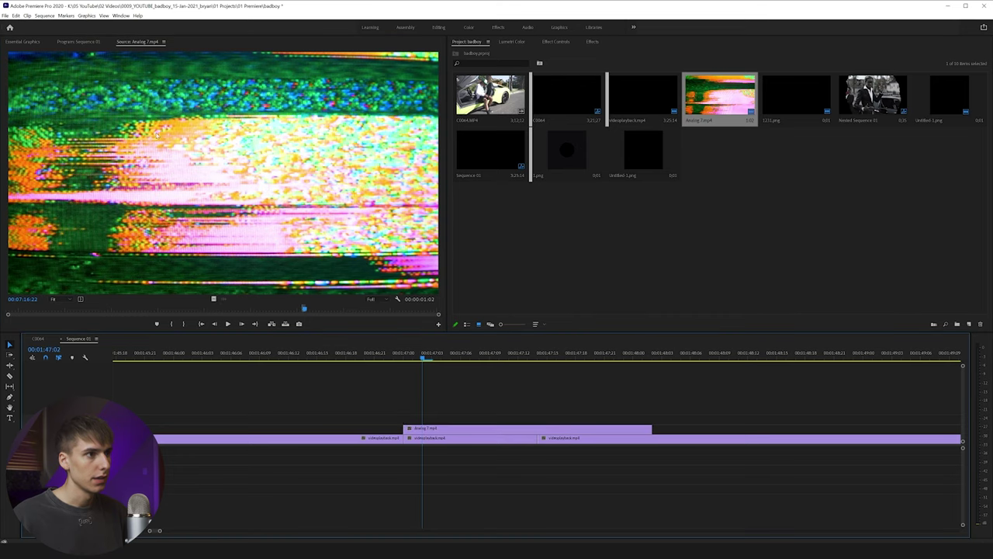
click(79, 42)
Step: Set the Analog 7 overlay's blend mode to Multiply and play the shot to check the texture
click(423, 359)
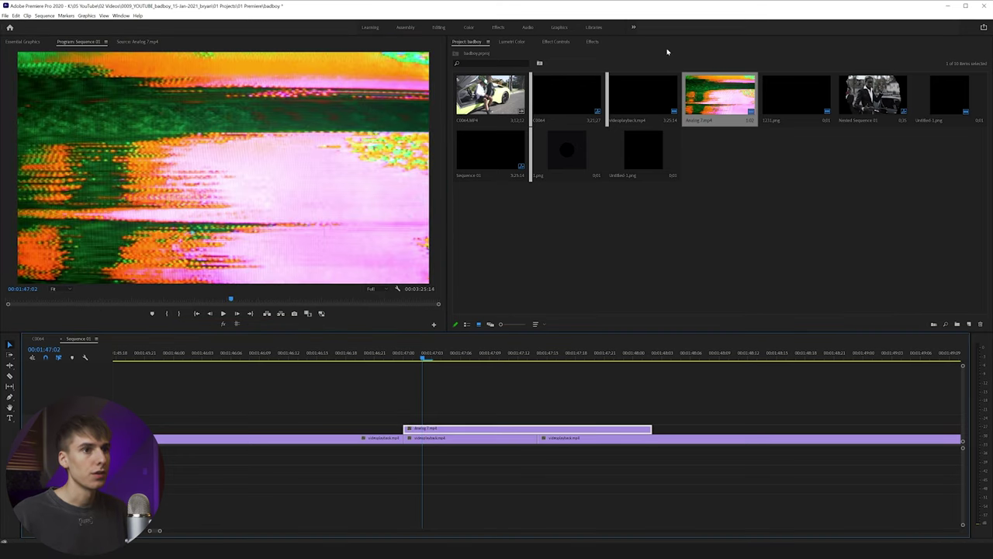
key(shift+5)
click(627, 163)
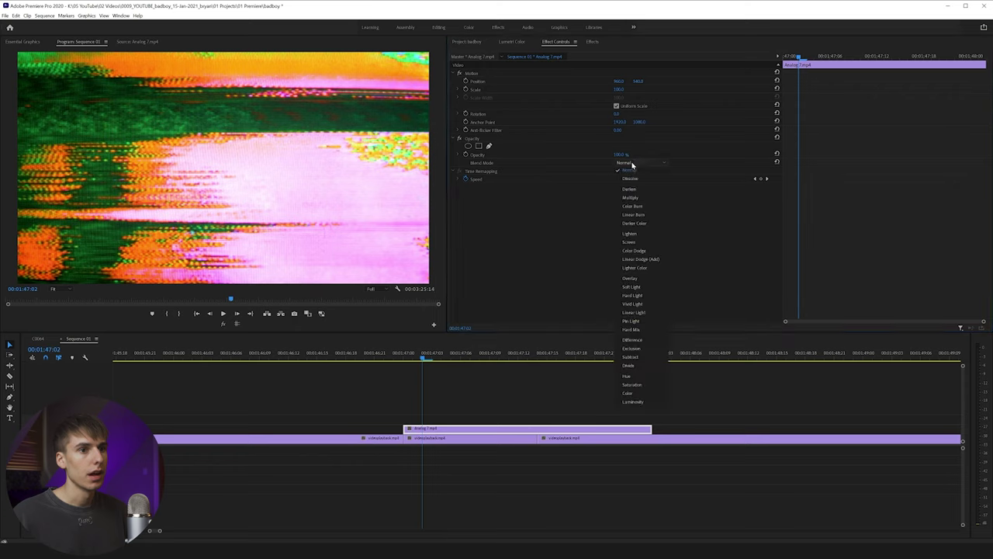
click(631, 195)
click(424, 357)
key(space)
key(space)
drag(423, 357, 402, 370)
key(space)
click(420, 369)
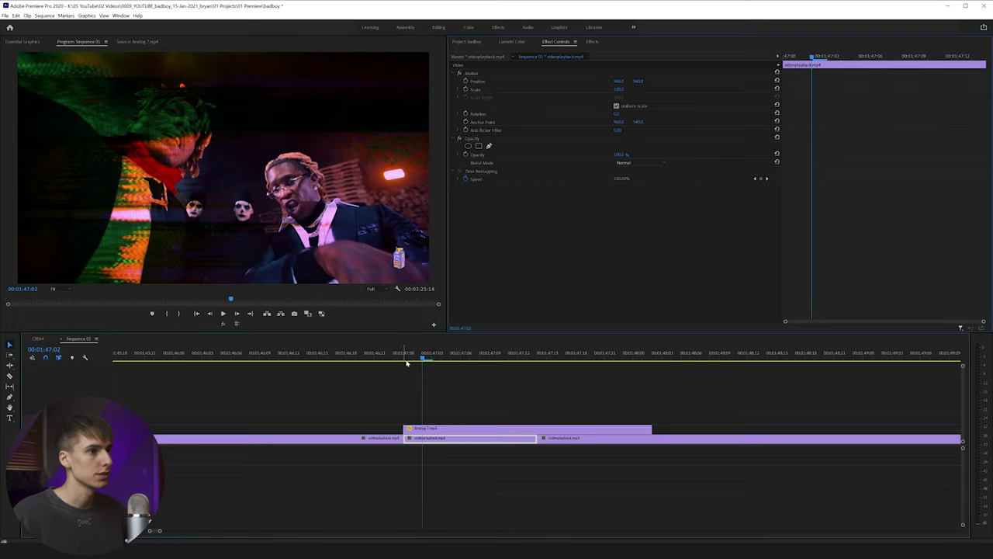
Step: Hide the overlay, turn off uniform scale on the short videoplayback clip, and stretch it vertically with Scale Width at 130, shifting it slightly lower
key(shift+7)
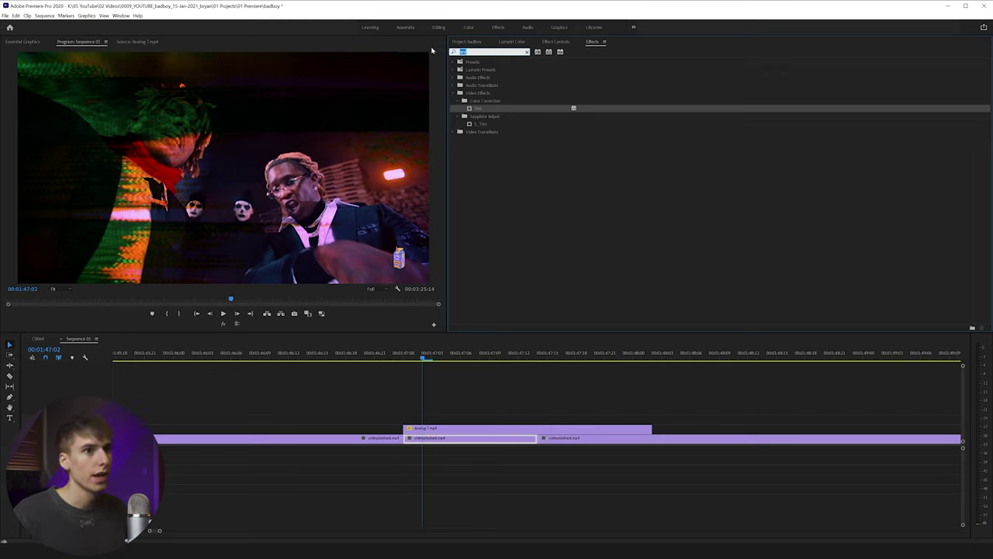
click(556, 42)
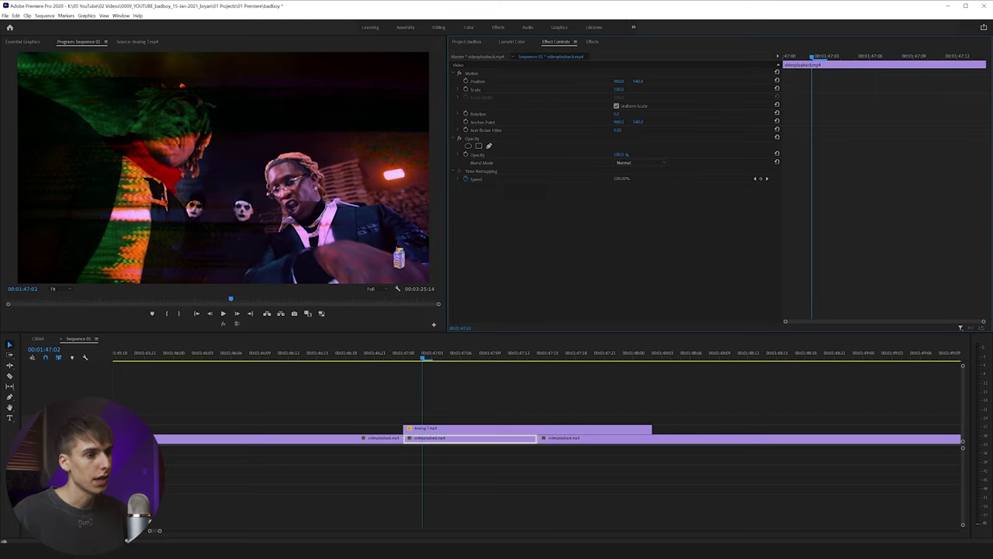
click(617, 106)
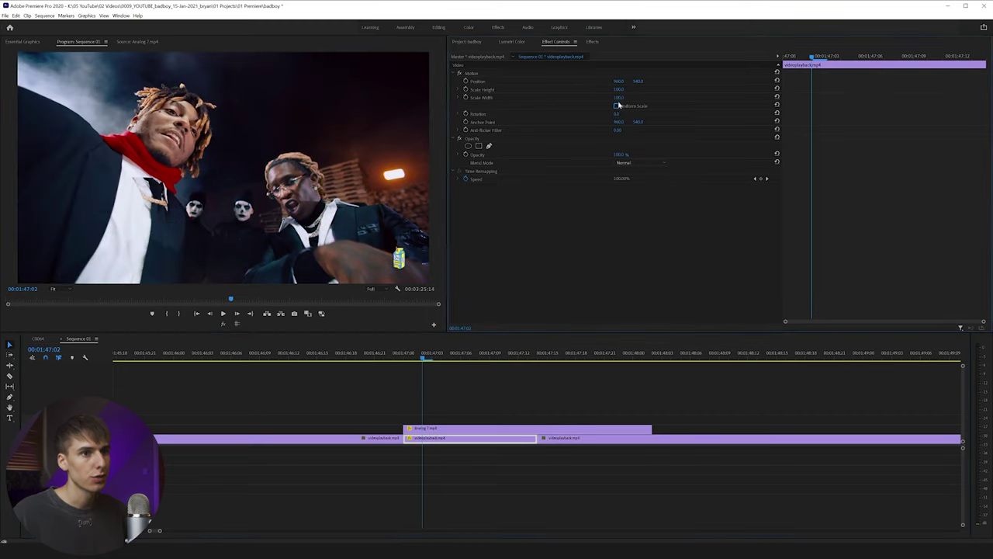
drag(619, 92, 587, 78)
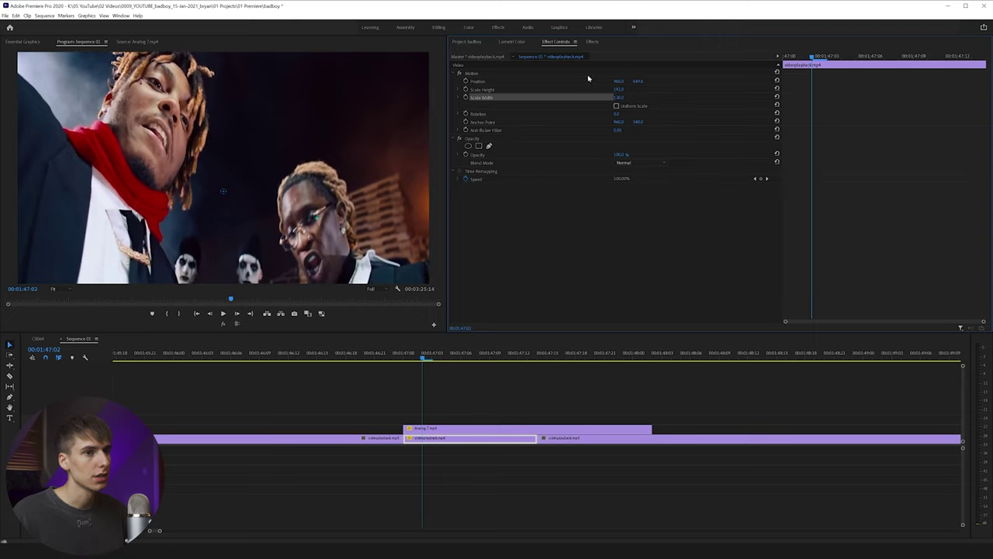
Step: Find the Corner Pin effect and apply it to the short videoplayback clip
click(594, 43)
drag(508, 52, 340, 57)
text(c)
key(BackSpace)
key(BackSpace)
key(BackSpace)
key(BackSpace)
text(corn)
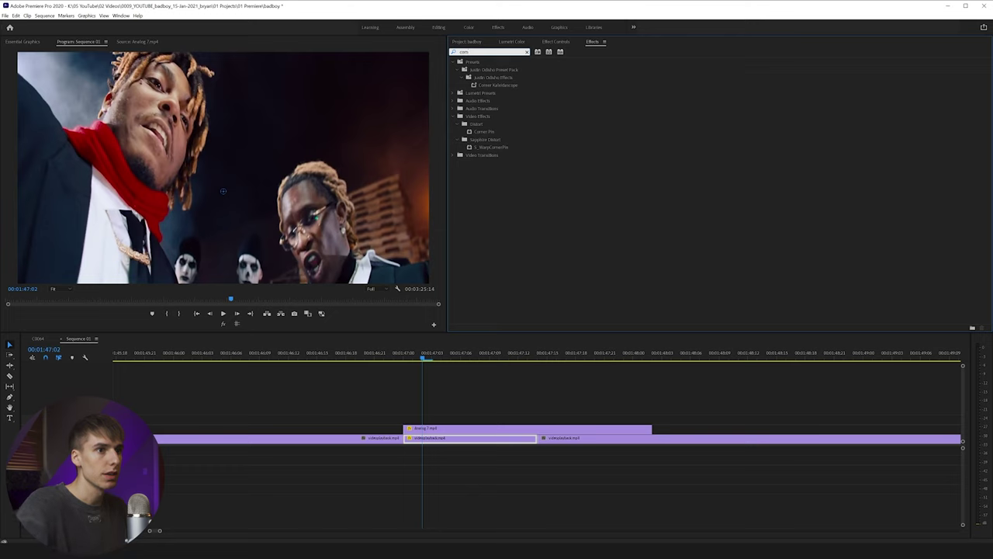
double_click(485, 131)
click(556, 41)
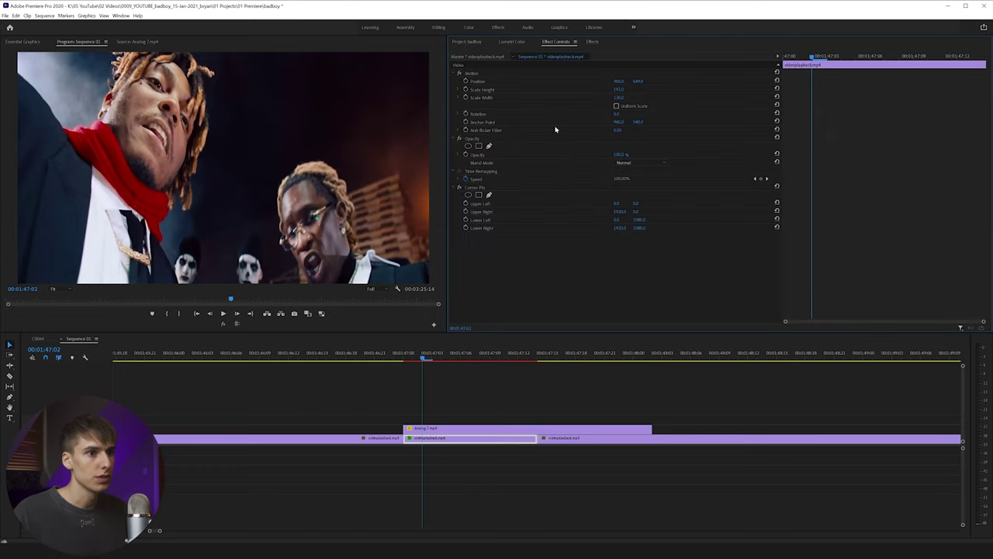
Step: Skew the clip with Corner Pin by shifting the upper left, upper right and lower corners, comparing it with the effect off
drag(626, 204, 632, 204)
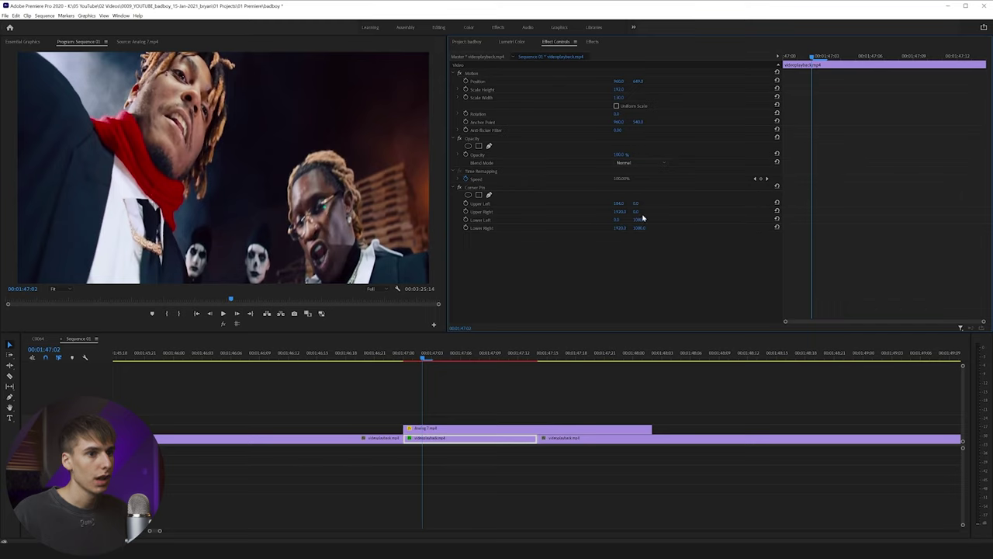
mouse_move(636, 211)
mouse_down()
mouse_move(656, 211)
mouse_move(647, 211)
mouse_up()
click(460, 187)
click(461, 187)
click(460, 189)
click(460, 189)
drag(618, 221, 644, 228)
click(459, 188)
click(460, 188)
Step: Apply Lens Distortion to the short videoplayback clip and raise its curvature to bulge the picture
click(592, 41)
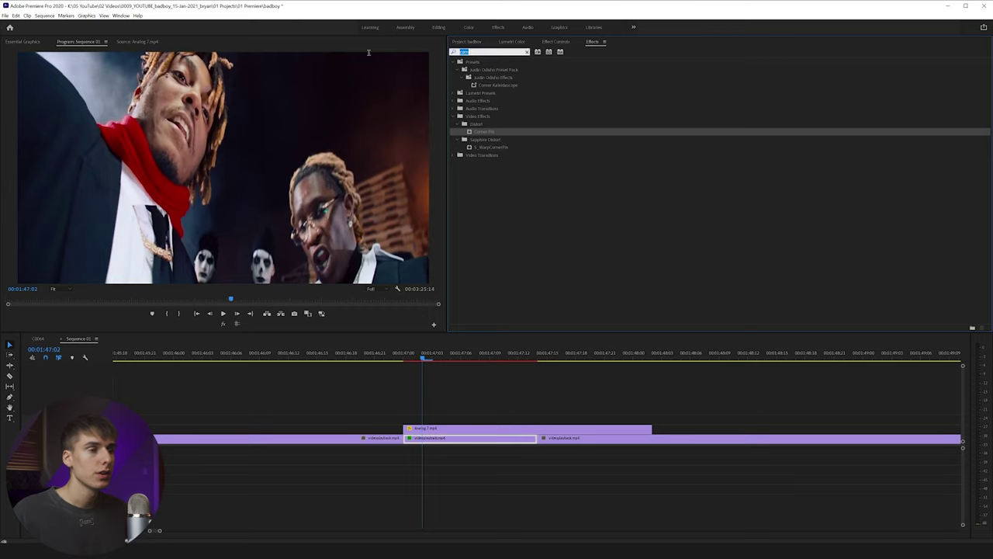
text(len)
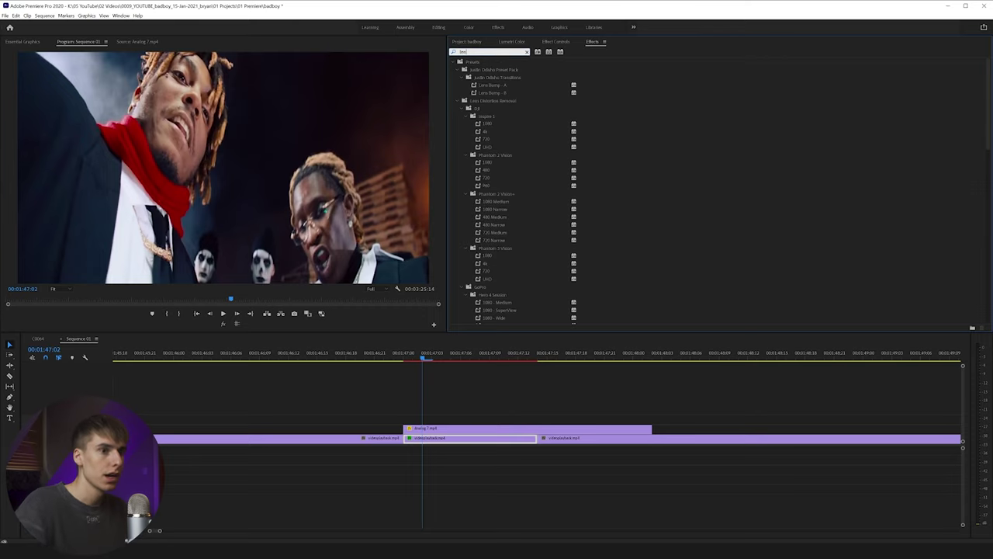
text(s di)
scroll(518, 233, down, 10)
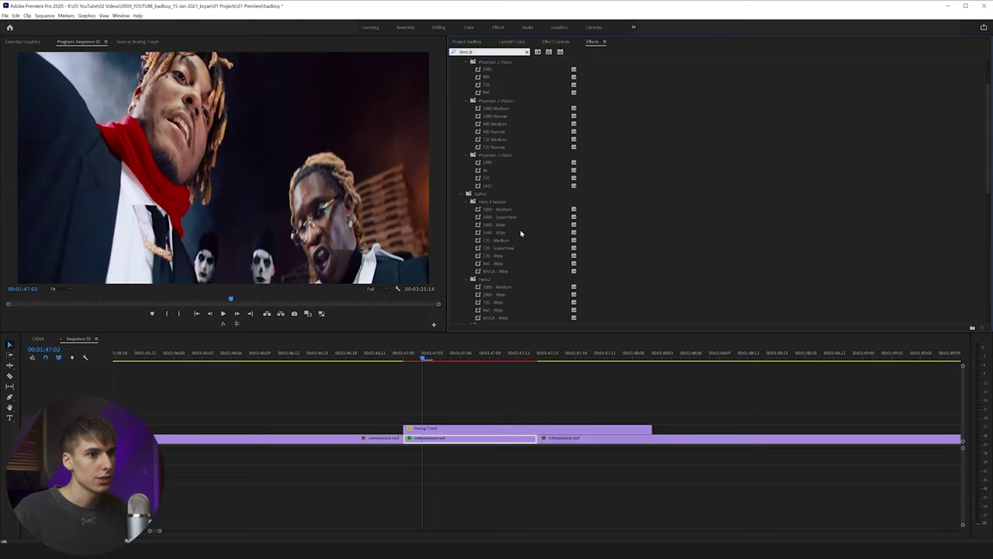
drag(475, 295, 428, 439)
click(556, 41)
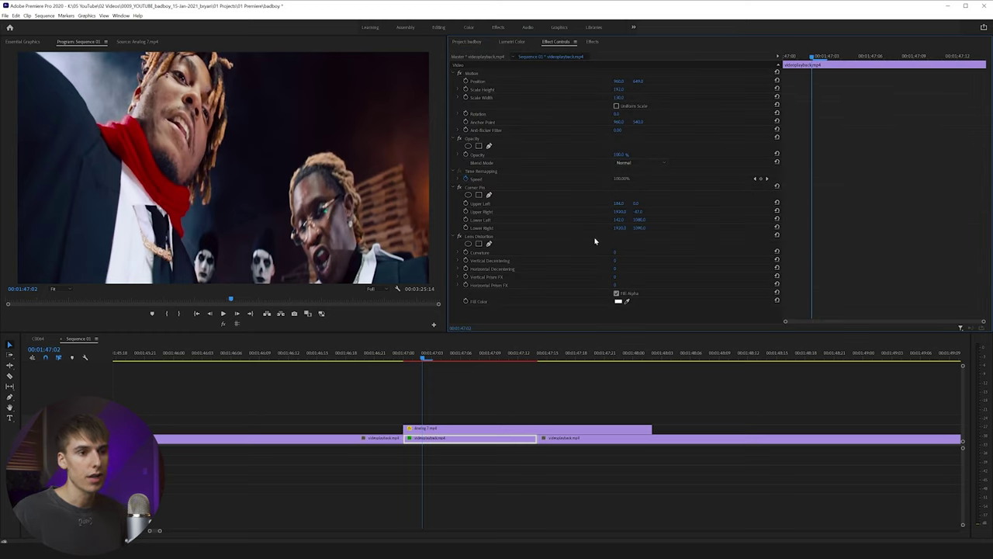
mouse_move(616, 252)
mouse_down()
mouse_move(656, 253)
mouse_move(622, 252)
mouse_up()
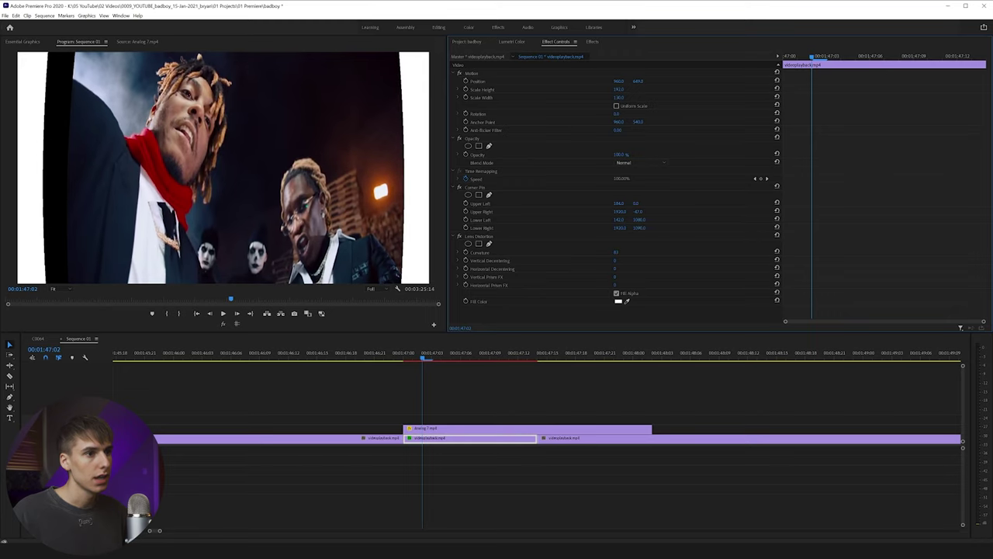
Step: Apply the Transform effect to the short videoplayback clip and scale it up until the picture fills the frame
click(592, 41)
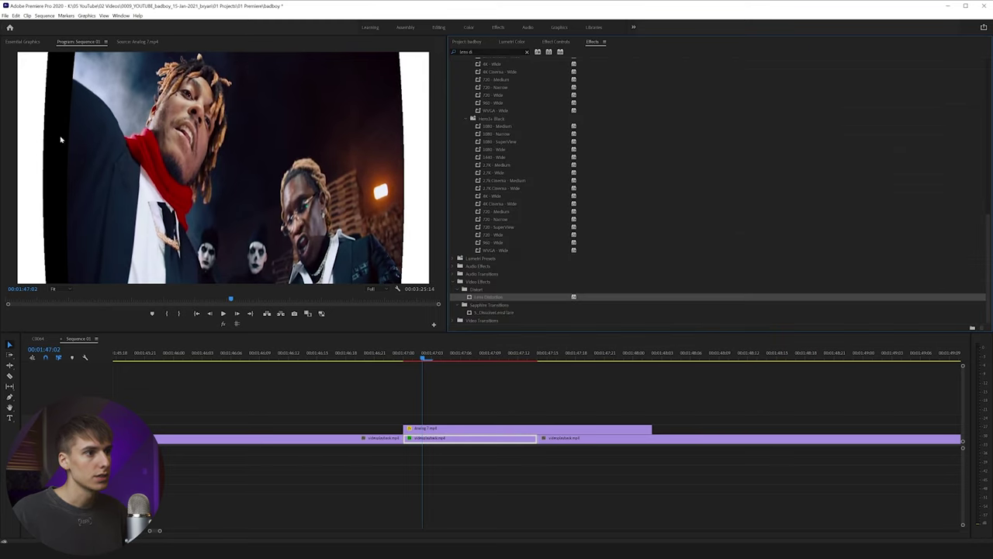
click(518, 51)
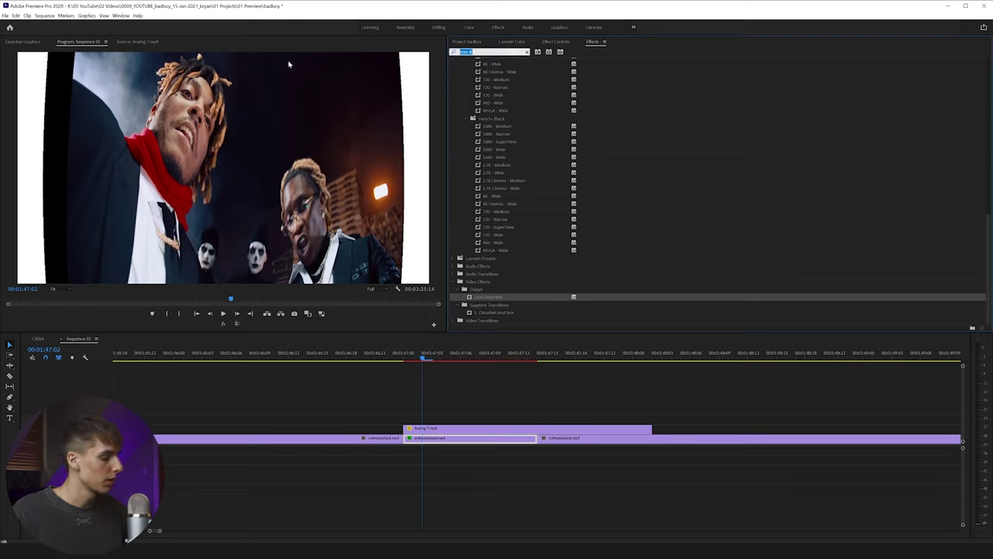
text(transi)
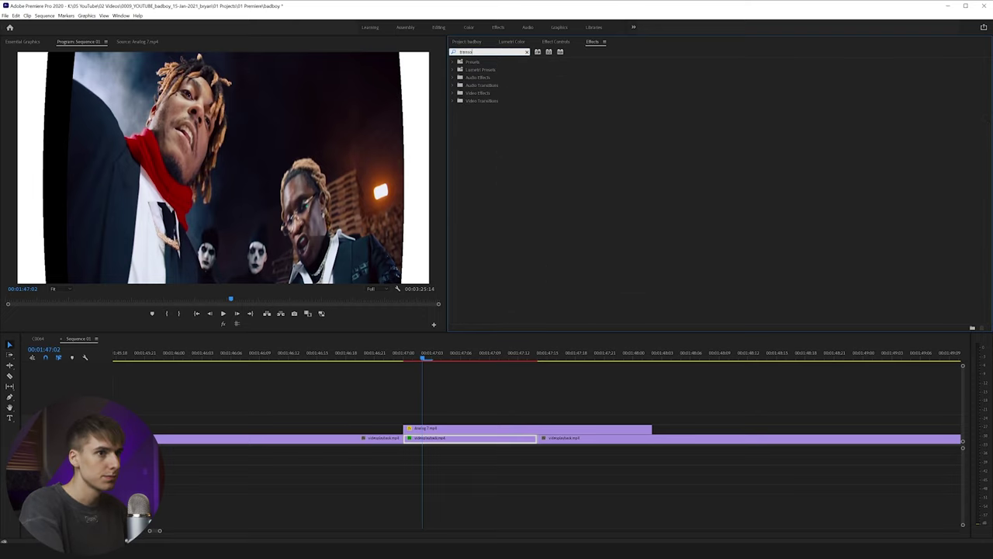
key(BackSpace)
text(f)
drag(478, 109, 438, 440)
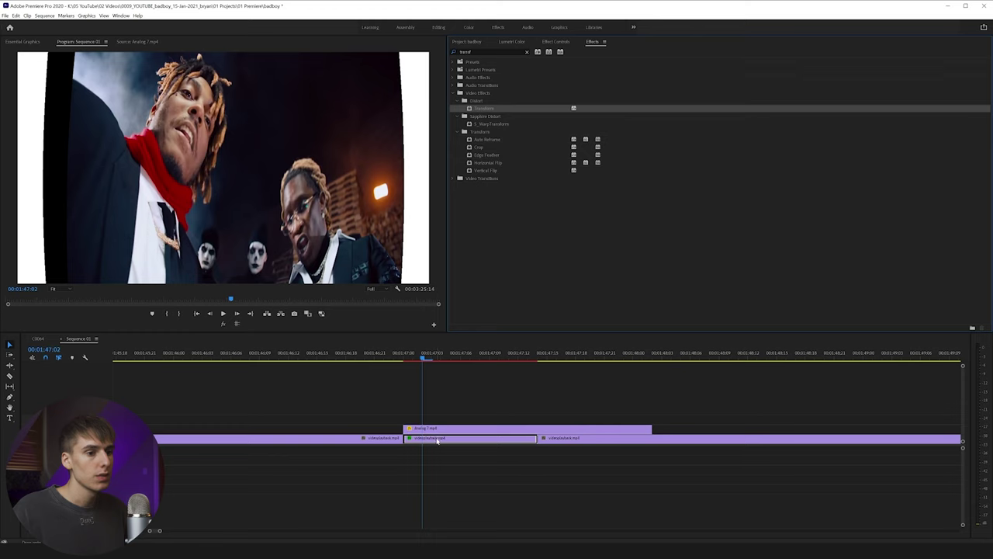
click(553, 42)
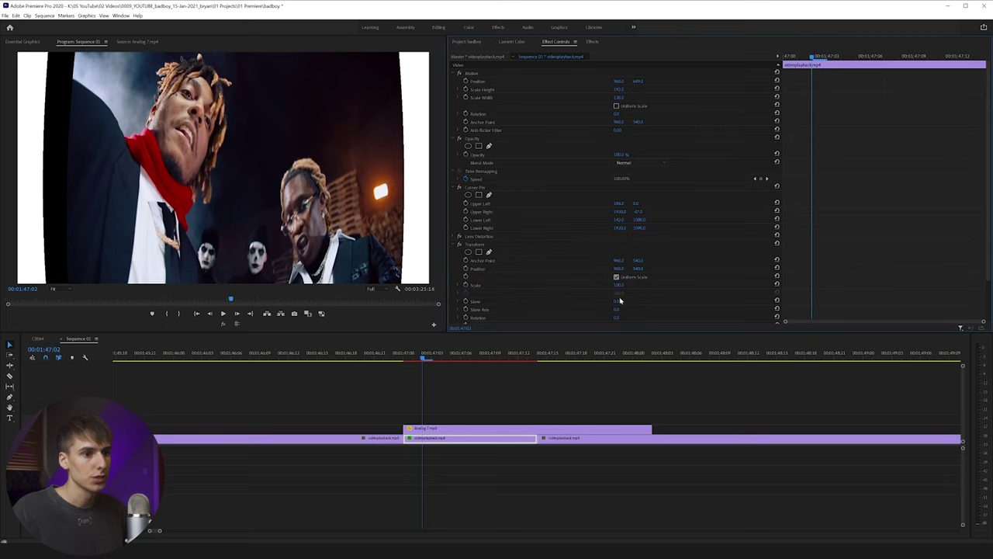
drag(618, 286, 632, 262)
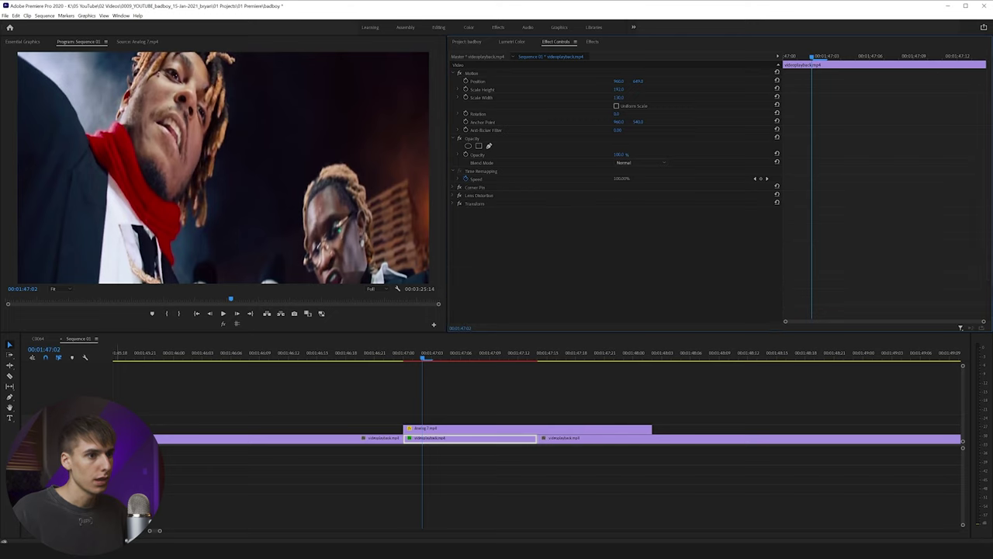
Step: Show the overlay again and copy Corner Pin, Lens Distortion and Transform from the videoplayback clip onto the Analog 7 clip
click(85, 428)
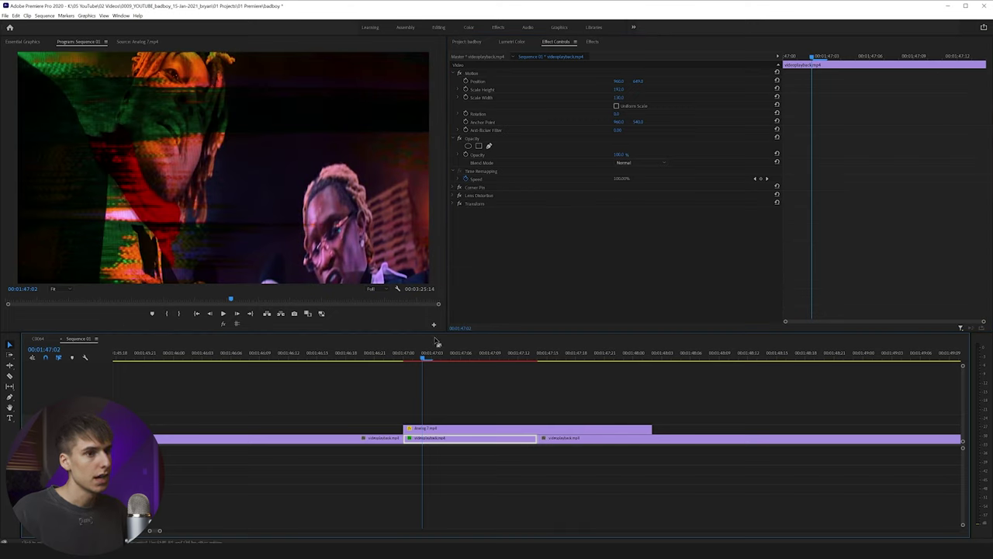
drag(460, 188, 481, 190)
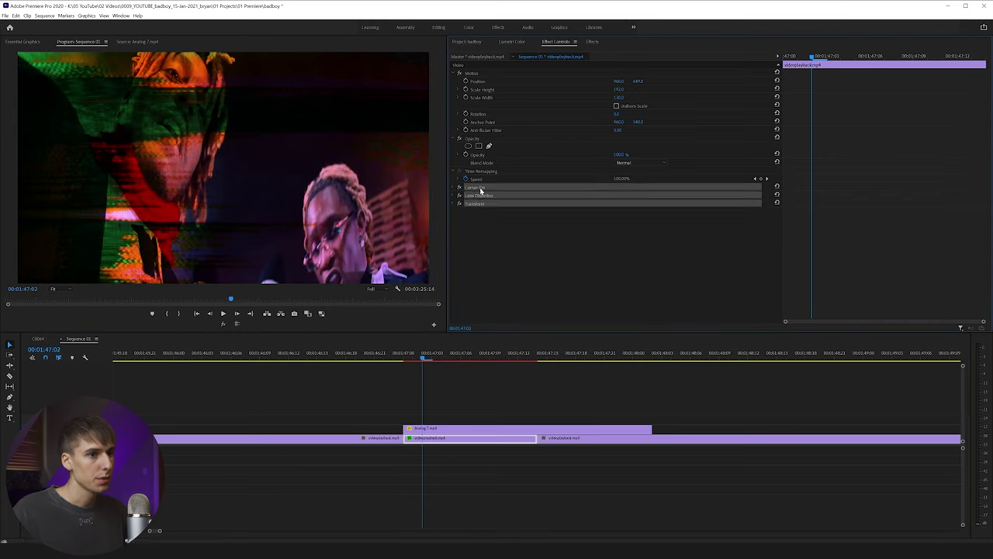
click(466, 432)
key(ctrl+v)
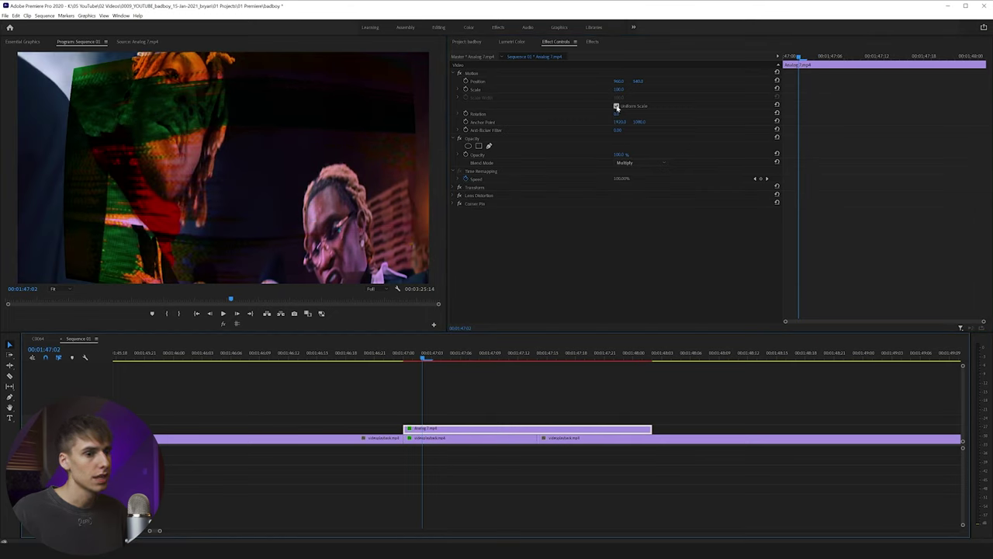
Step: Copy the videoplayback clip's Motion settings onto the Analog 7 clip
click(450, 440)
click(477, 73)
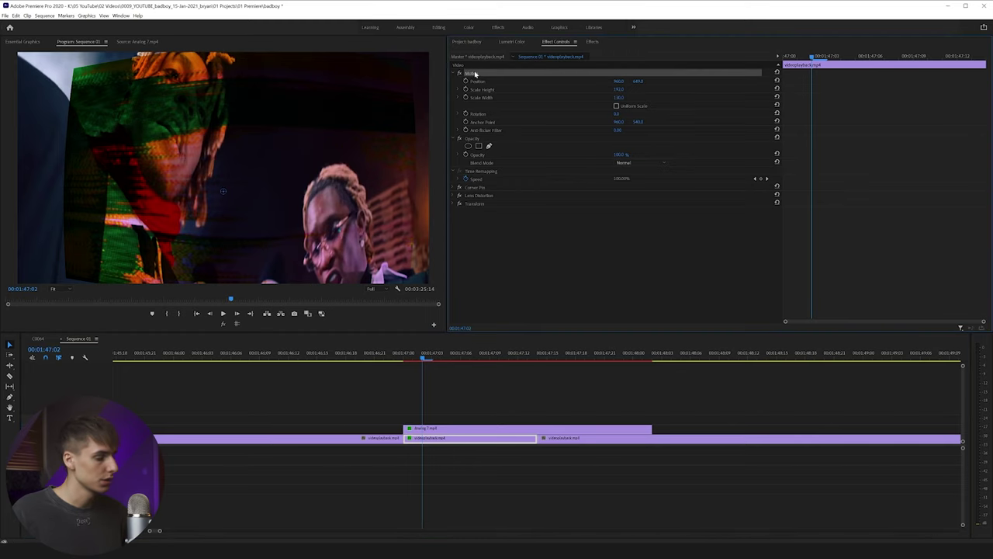
right_click(474, 73)
click(494, 112)
click(447, 429)
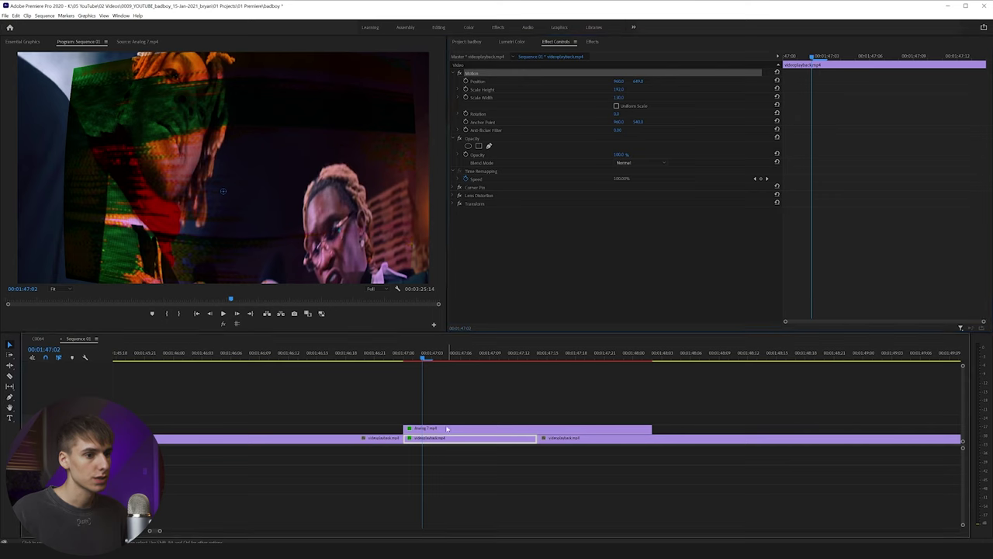
click(477, 73)
key(ctrl+v)
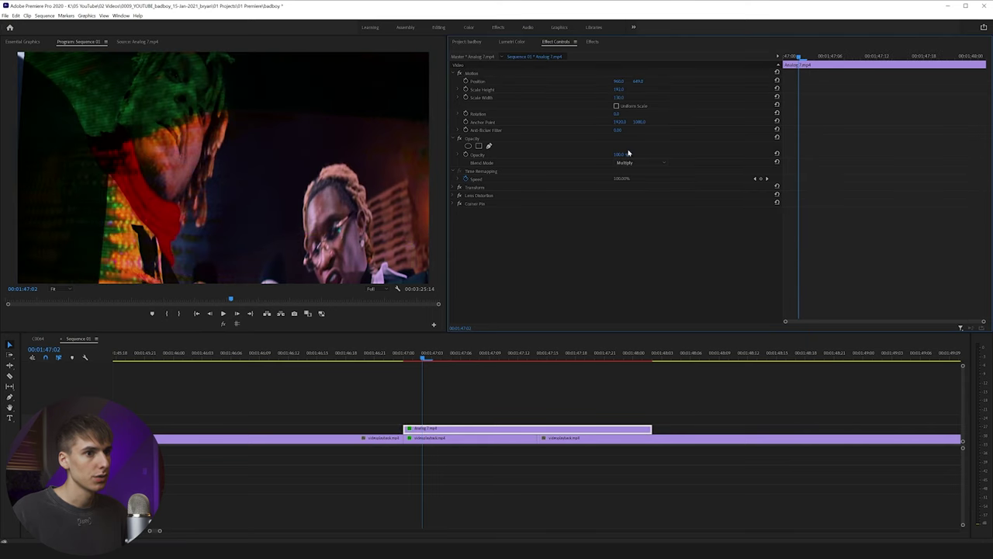
Step: Adjust the Transform scale on the Analog 7 clip and trim the clip to the end of the shot beneath it
click(456, 187)
click(623, 228)
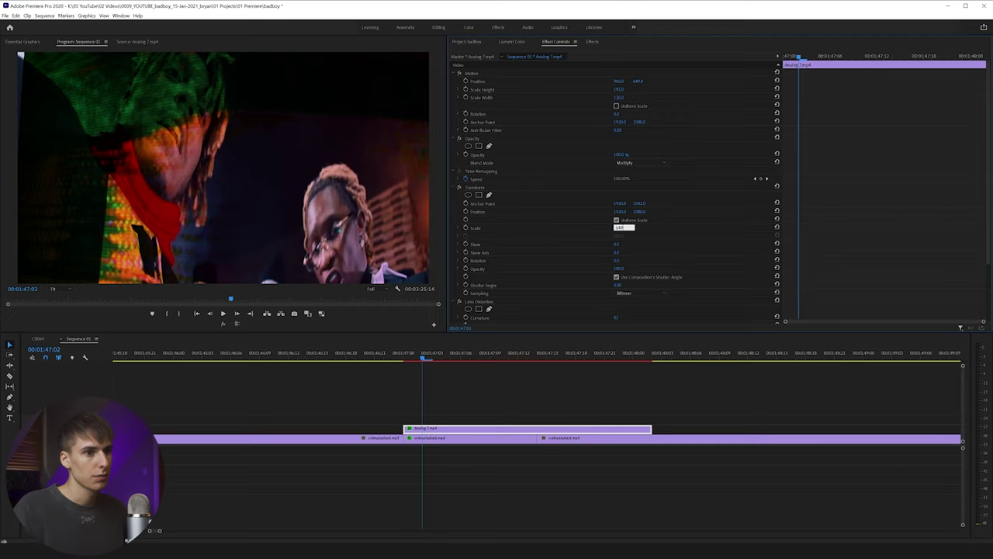
click(594, 42)
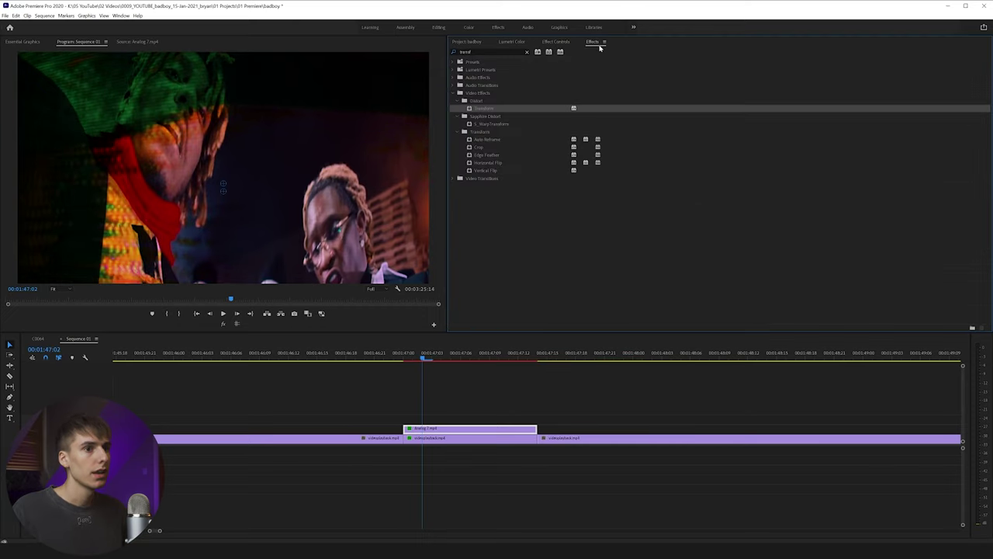
Step: Apply the Tint effect to the Analog 7 clip and show its effect settings
click(527, 53)
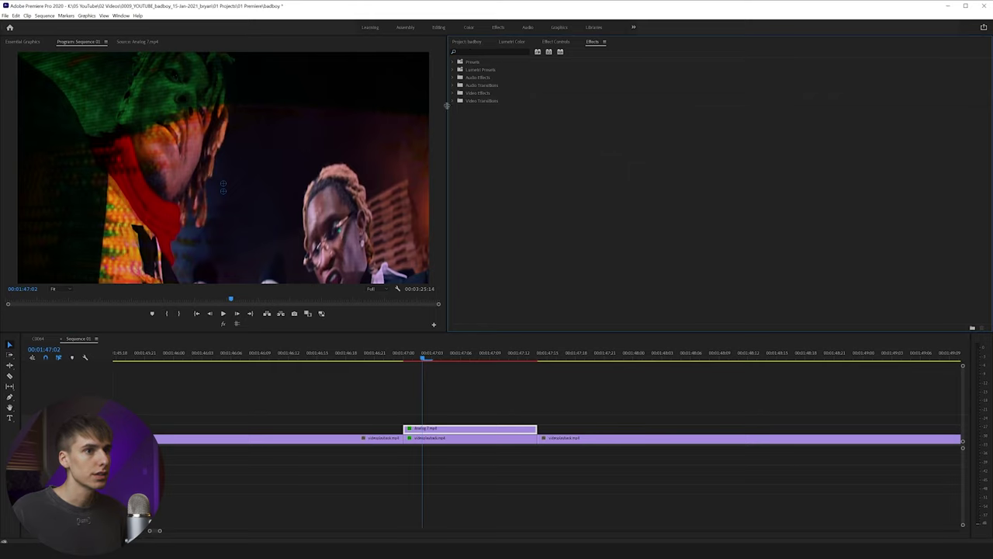
click(479, 50)
text(tint)
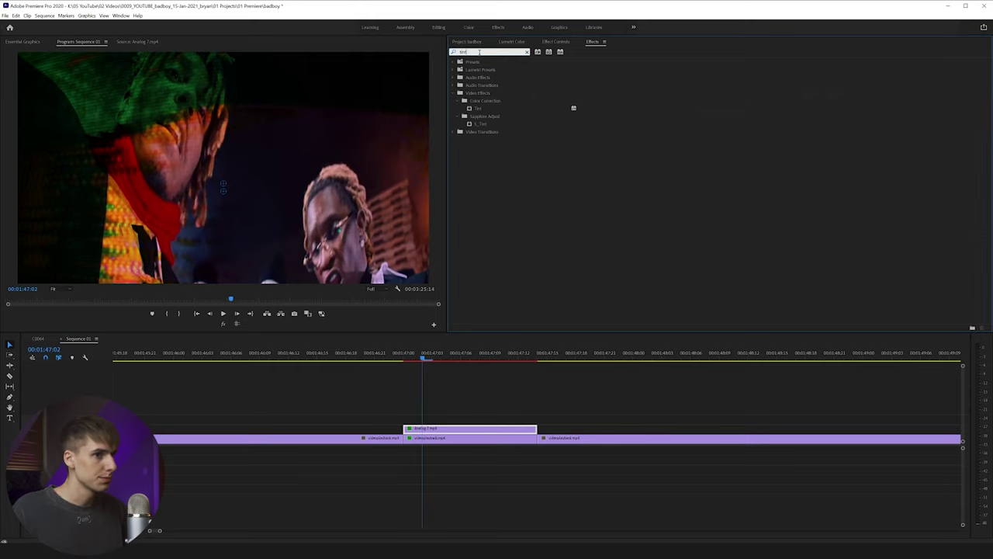
click(555, 41)
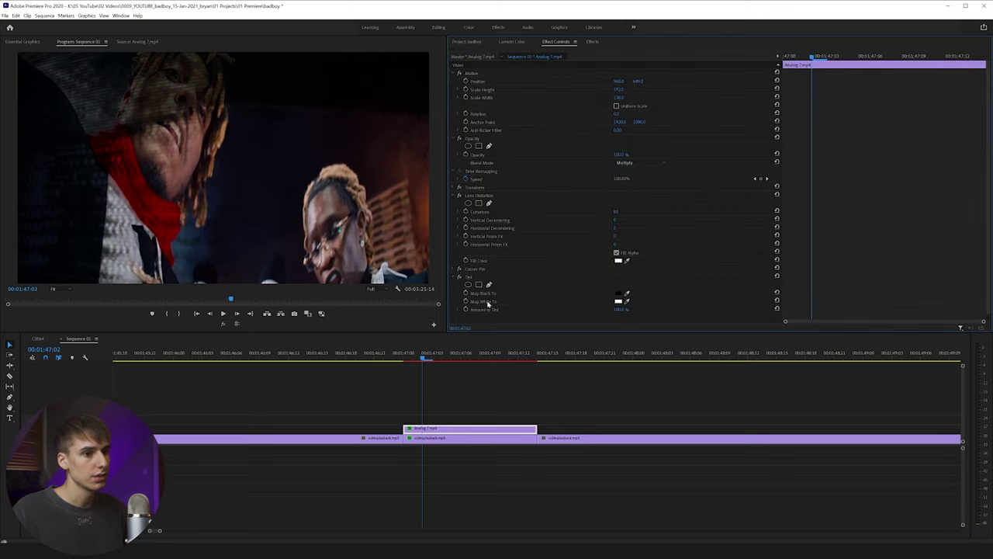
Step: Set the Tint effect's Map White To color on the Analog 7 clip to a saturated yellow and play the result
click(618, 301)
drag(719, 269, 719, 253)
drag(660, 330, 751, 365)
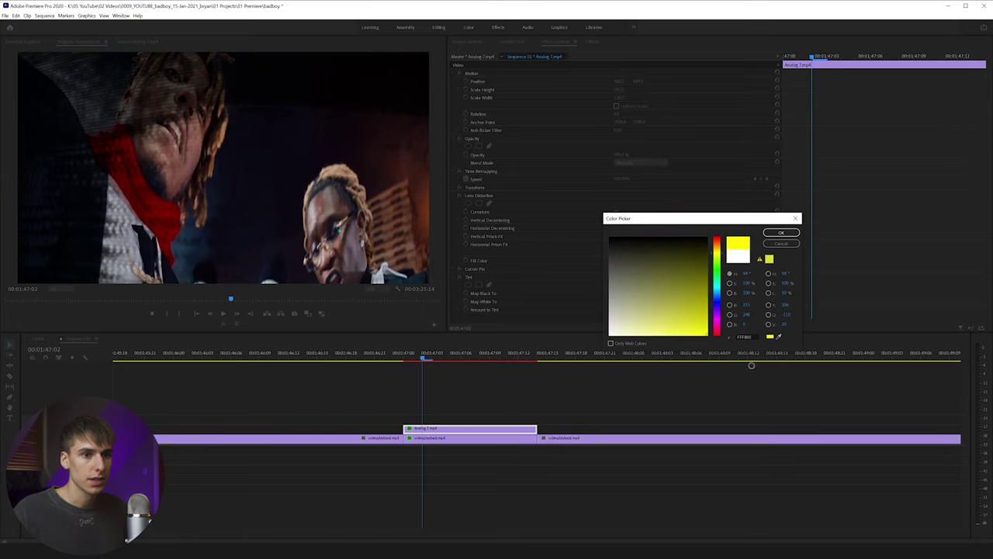
click(780, 231)
key(space)
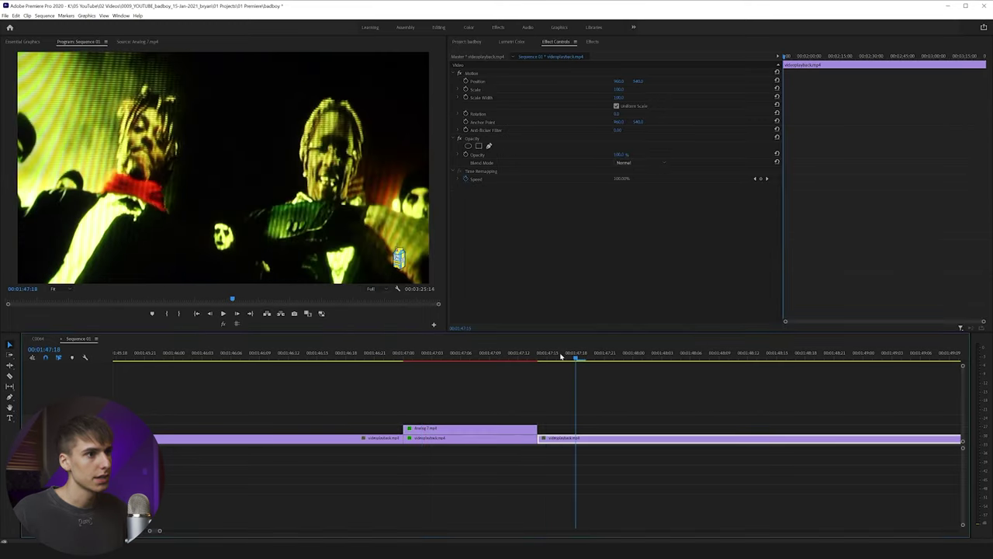
Step: Apply the RGB Curves effect to the Analog 7 clip and show its settings
click(450, 356)
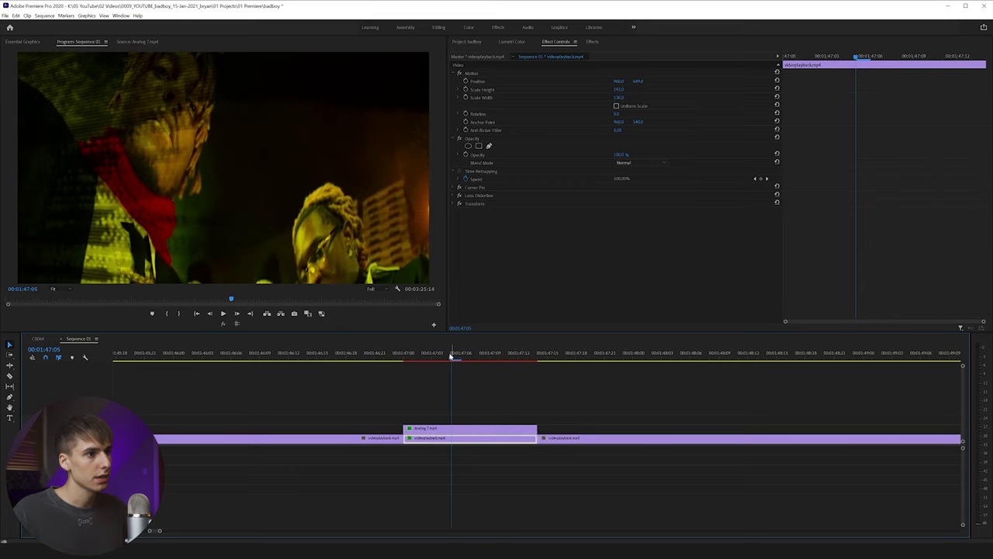
click(593, 42)
drag(499, 52, 363, 64)
text(ccurve)
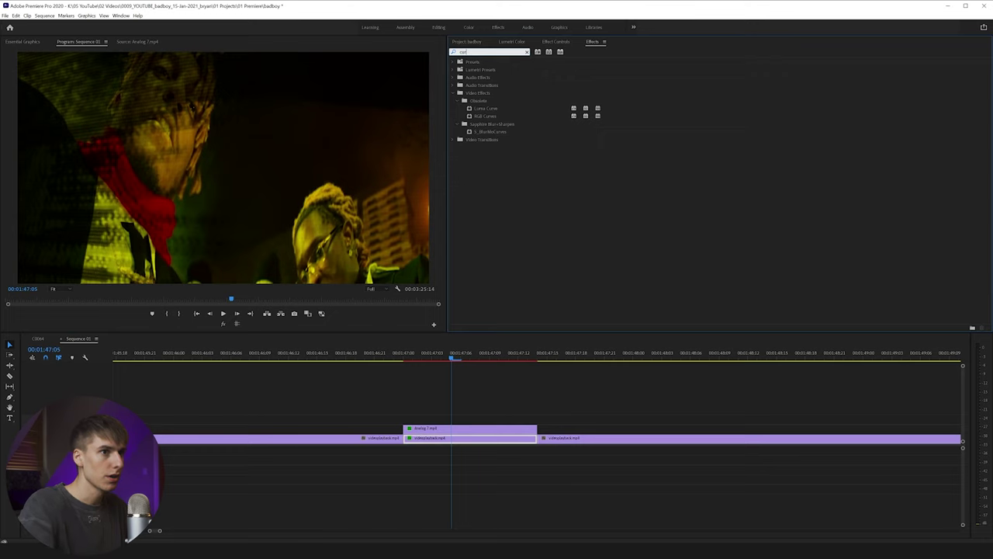
click(483, 117)
drag(456, 421, 455, 428)
key(shift+5)
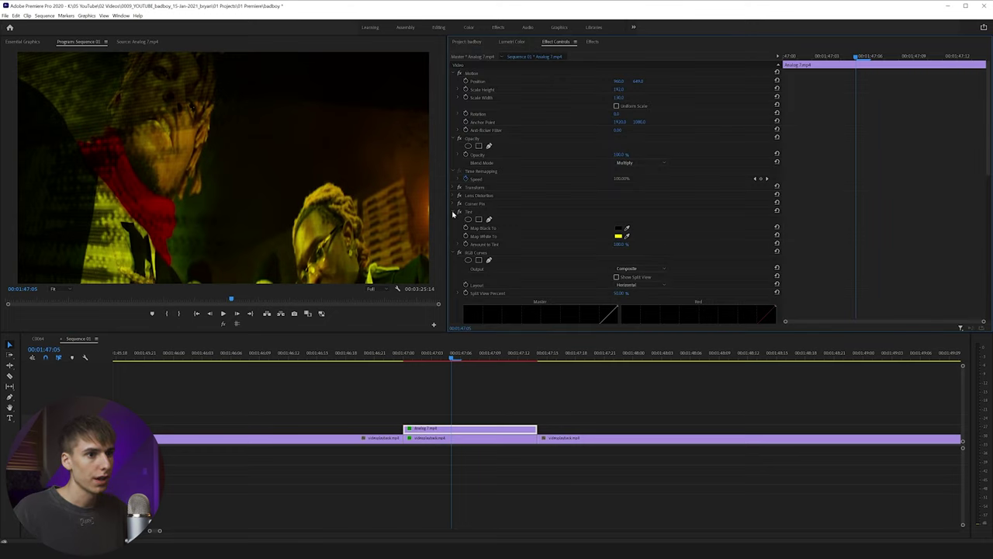
Step: Raise the upper part of the Master curve in RGB Curves to brighten the Analog 7 clip
scroll(569, 218, down, 3)
scroll(569, 218, down, 3)
drag(575, 214, 561, 187)
scroll(548, 236, down, 1)
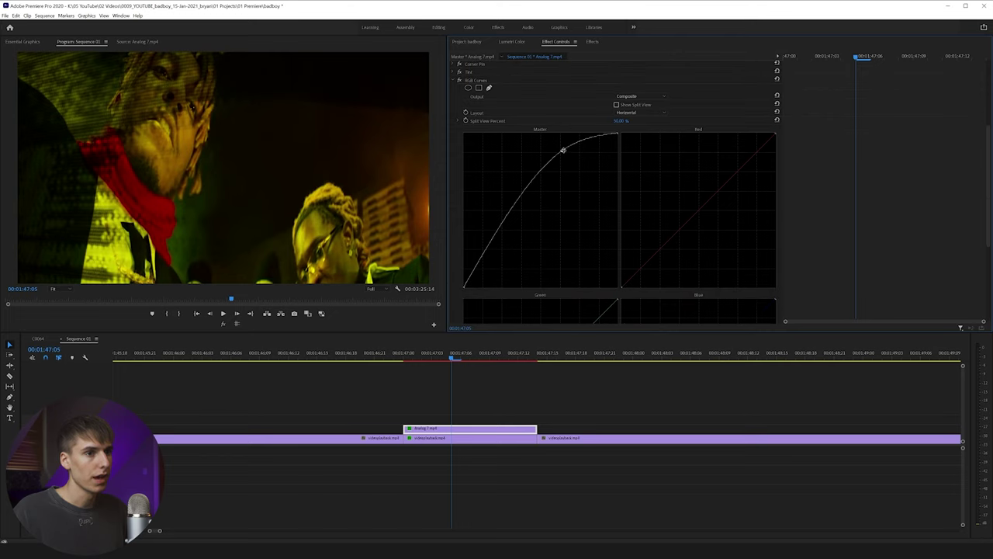
Step: Copy the RGB Curves effect from the Analog 7 clip onto the short videoplayback clip beneath it
click(488, 80)
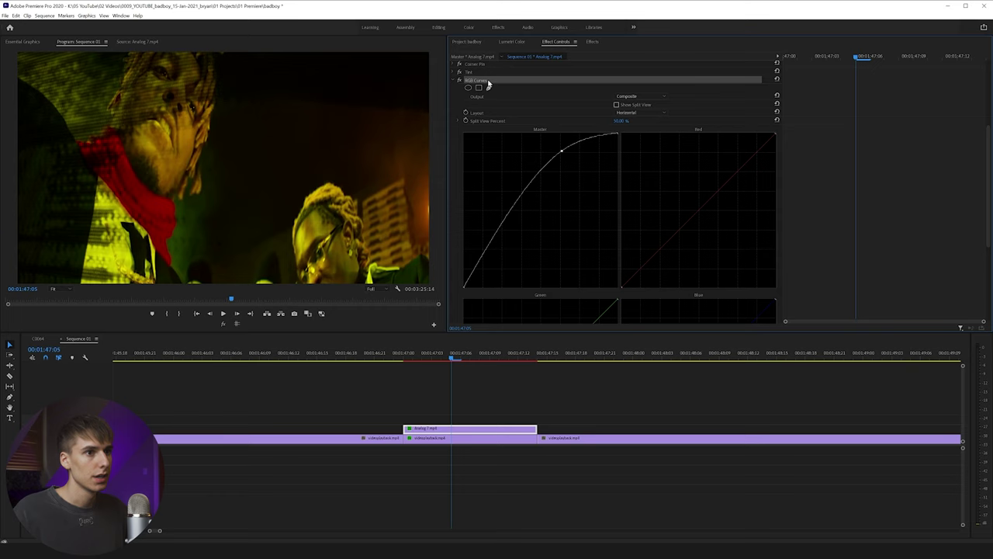
click(443, 438)
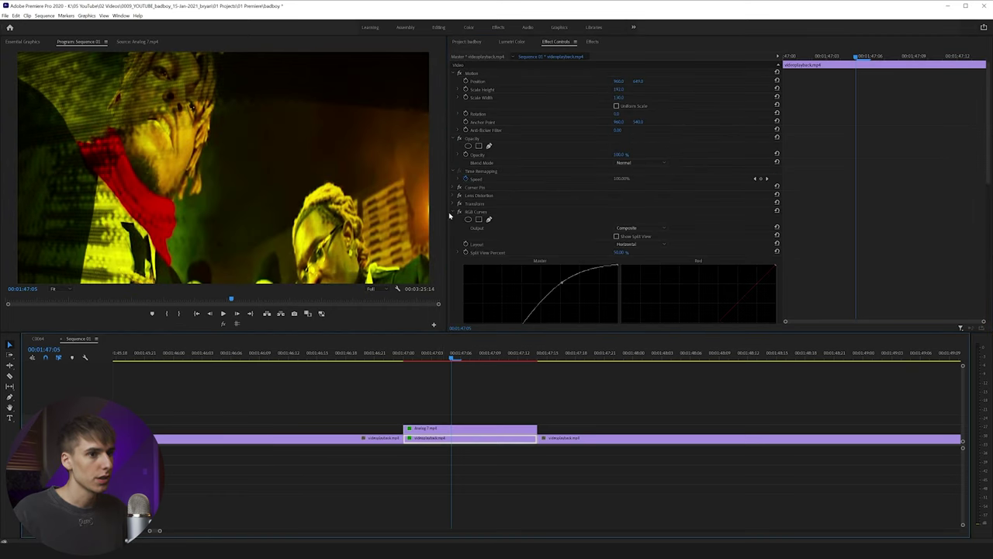
click(455, 212)
Step: Apply the Sapphire S_Flicker effect to the Analog 7 clip
click(460, 355)
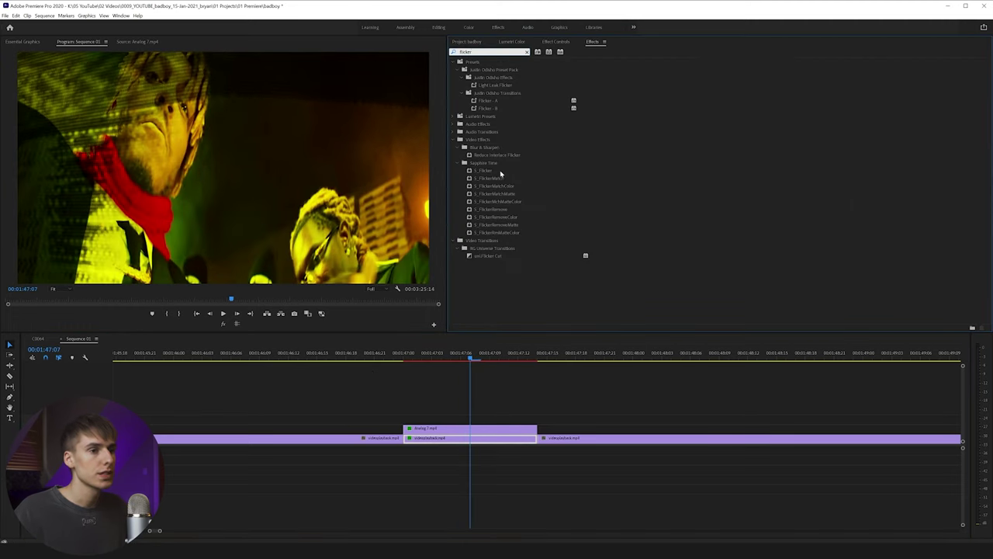
drag(494, 171, 431, 428)
Step: Render the range from 00:01:46:21 to 00:01:47:18 around the Analog 7 shot and review the playback
drag(414, 356, 376, 355)
key(i)
click(572, 356)
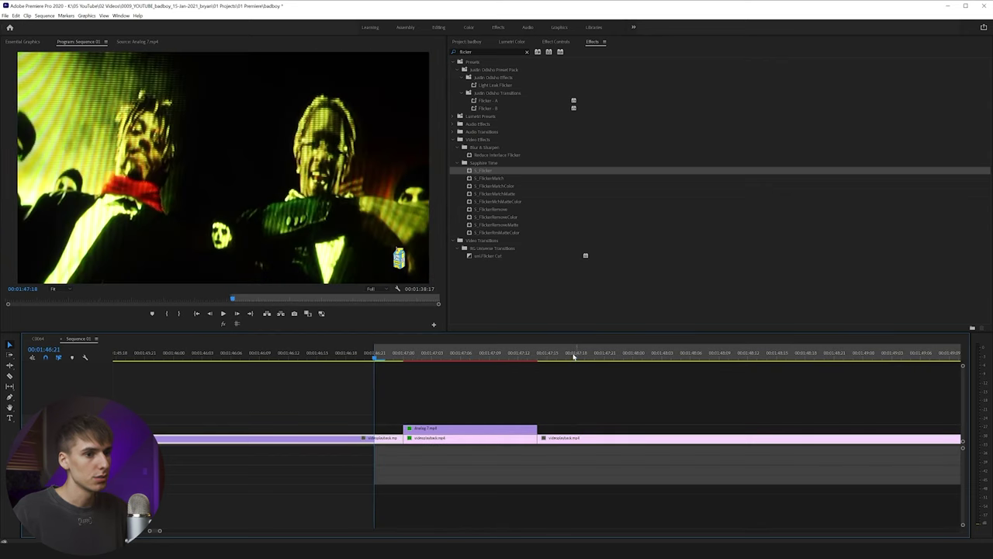
key(o)
click(45, 15)
click(51, 42)
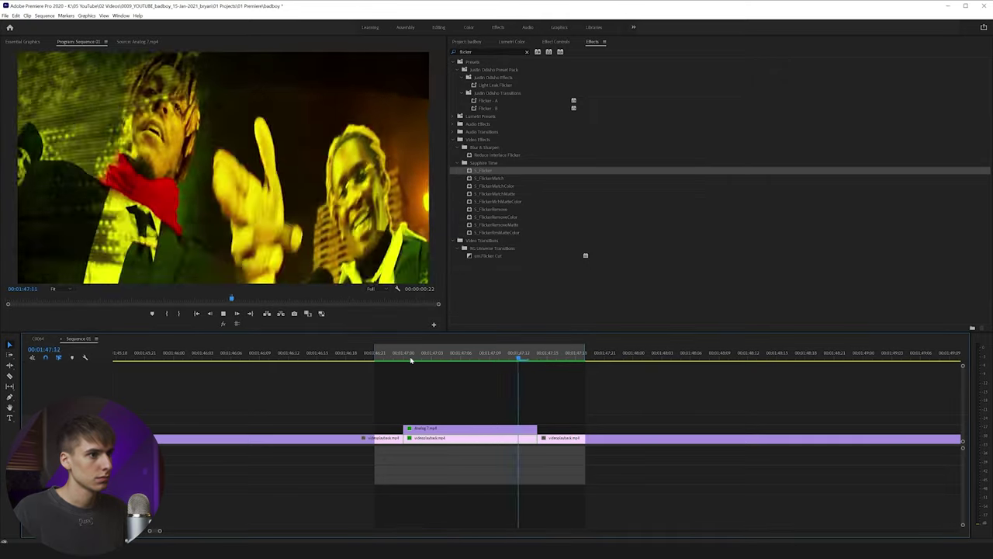
key(space)
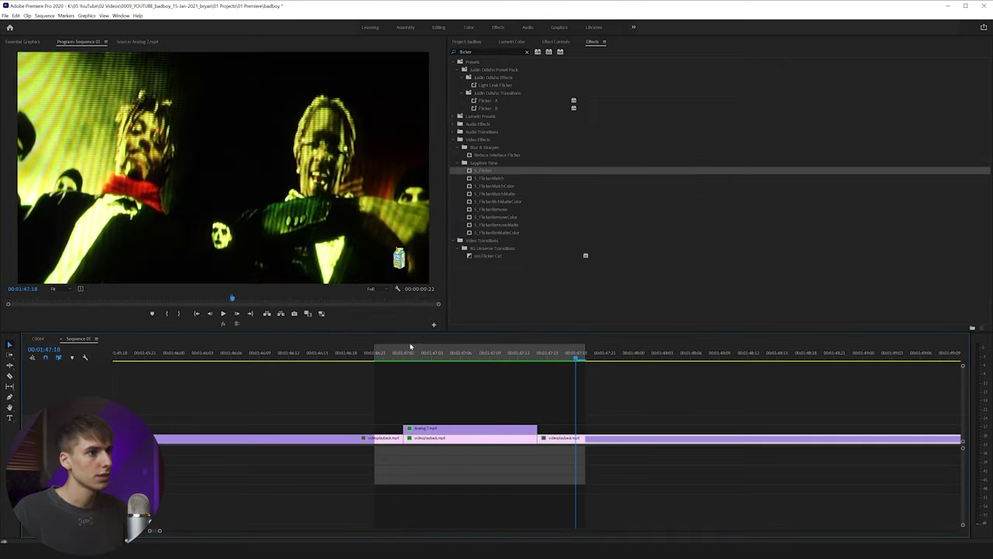
click(539, 359)
mouse_move(546, 359)
mouse_down()
mouse_move(426, 358)
mouse_move(557, 364)
mouse_move(530, 366)
mouse_up()
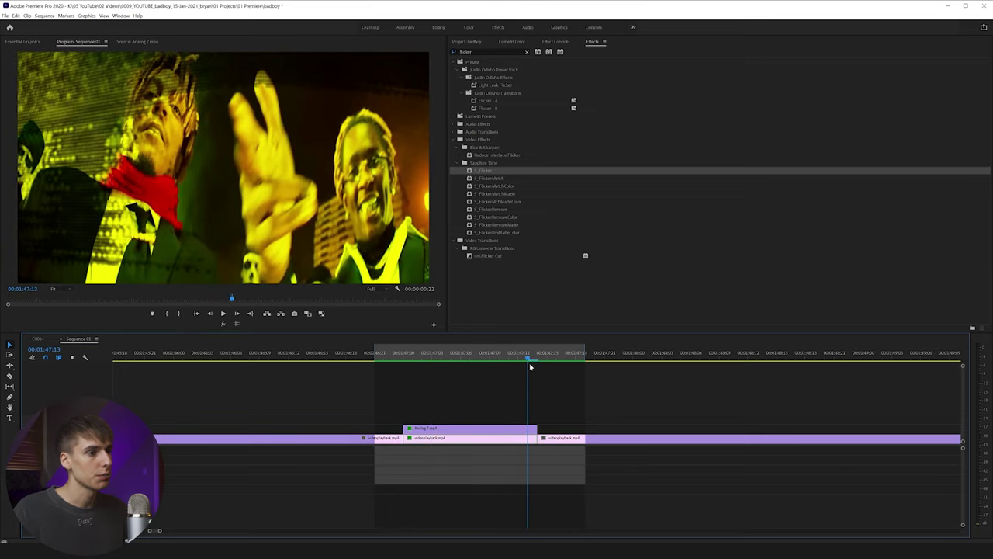
Step: In sequence C0064, mark the range from 00;00;45;04 to 00;00;46;23 around the red shot and render it
click(39, 339)
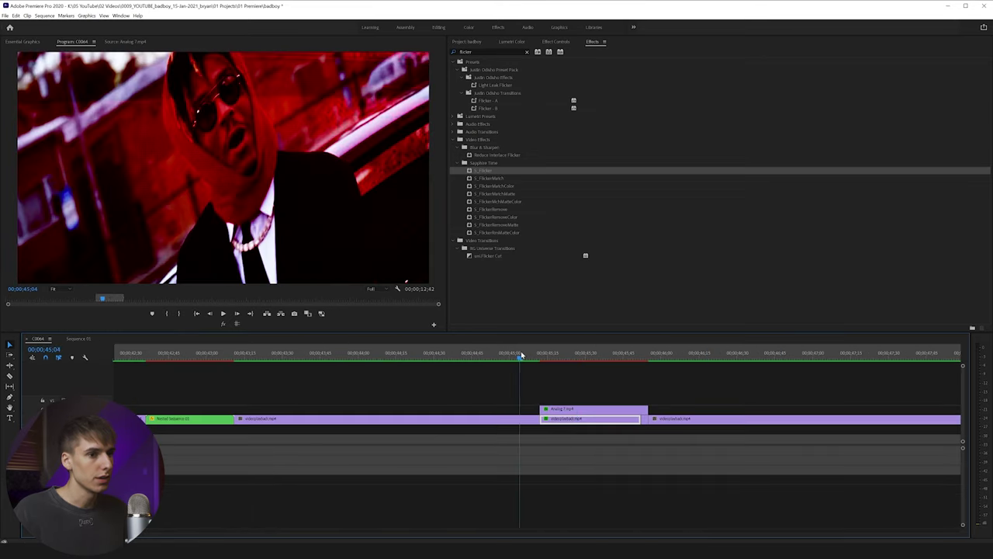
click(522, 355)
drag(527, 354, 721, 356)
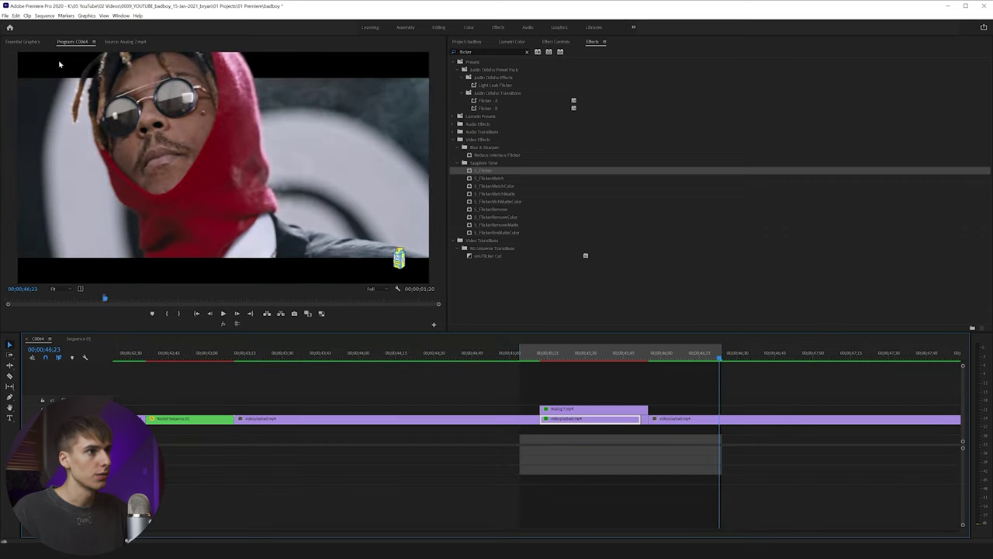
click(46, 16)
click(48, 41)
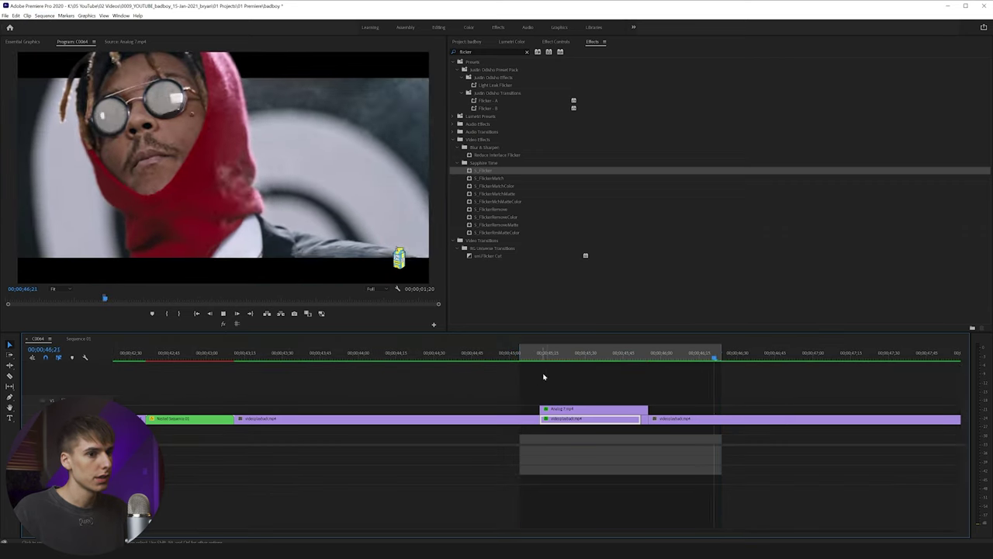
Step: Scrub through the red shot and examine the original Analog 7 footage in the source view
drag(534, 354, 588, 353)
drag(596, 354, 568, 357)
click(563, 410)
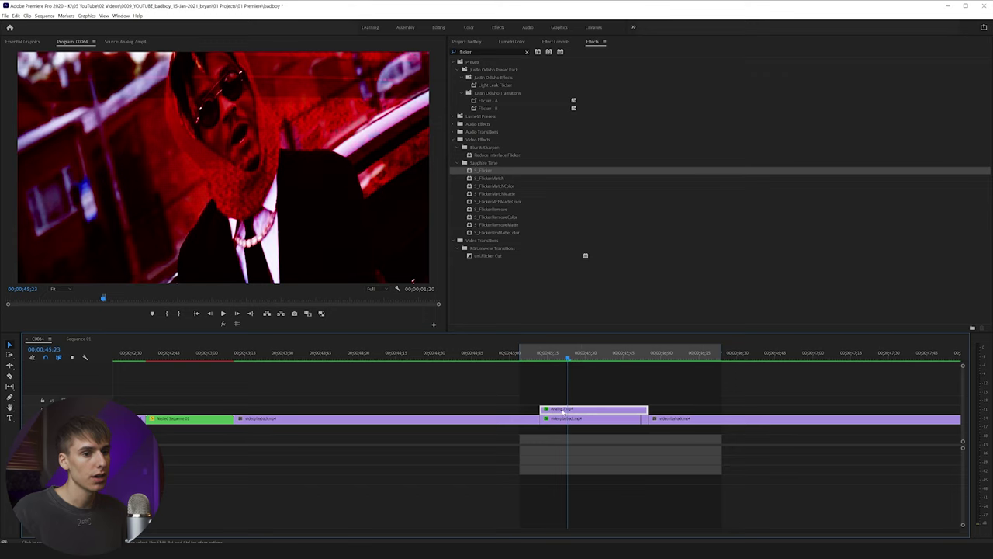
double_click(564, 411)
drag(268, 303, 243, 292)
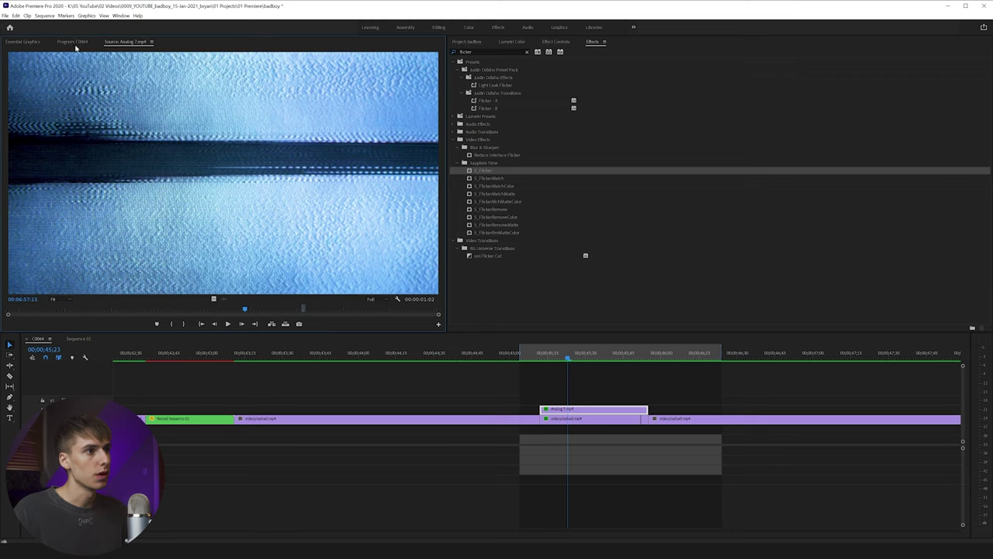
click(73, 42)
Step: Play the red shot in C0064 and examine the effect settings on its Analog 7 overlay
drag(475, 356, 495, 353)
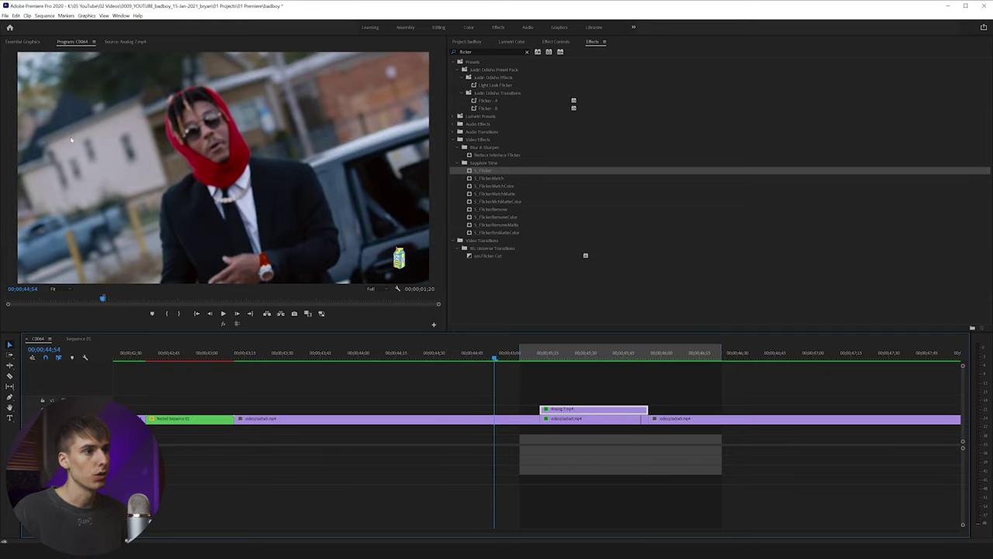
key(space)
key(space)
drag(538, 351, 570, 361)
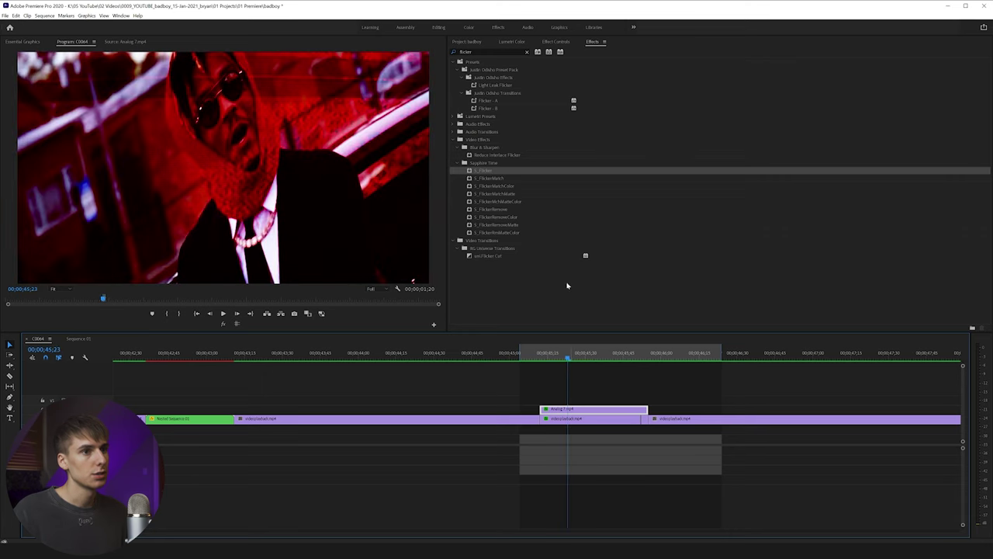
click(545, 43)
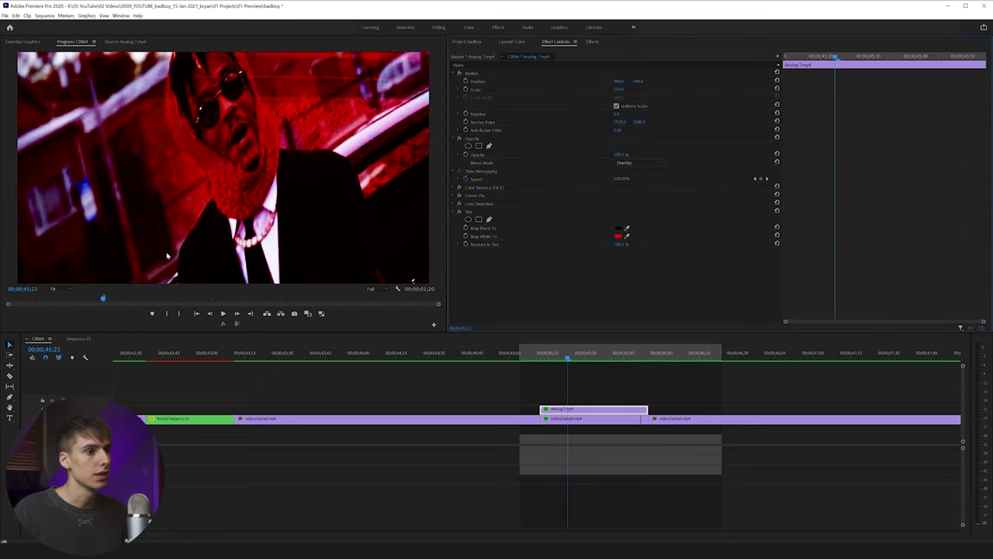
Step: Return to Sequence 01 and collapse the RGB Curves and S_Flicker settings of its Analog 7 clip
click(75, 339)
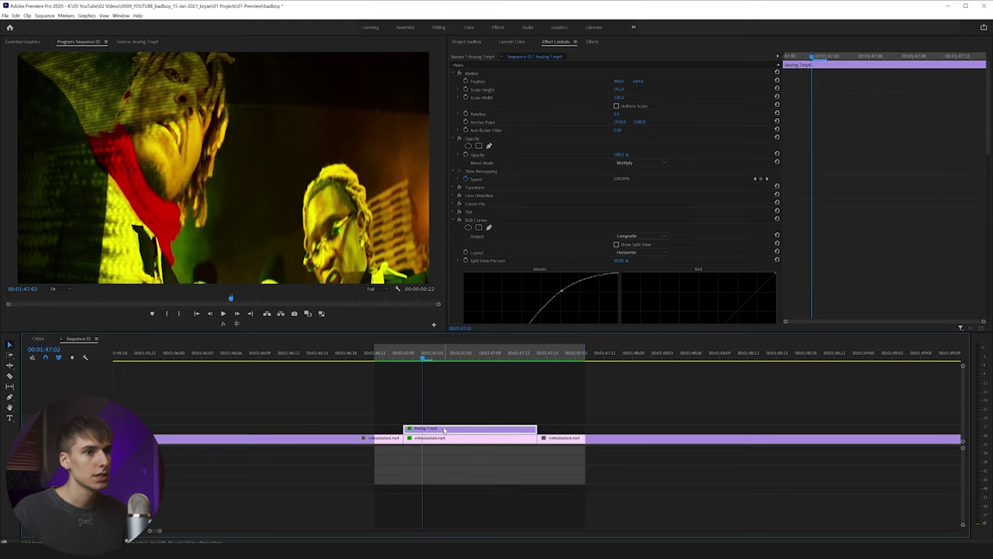
click(454, 220)
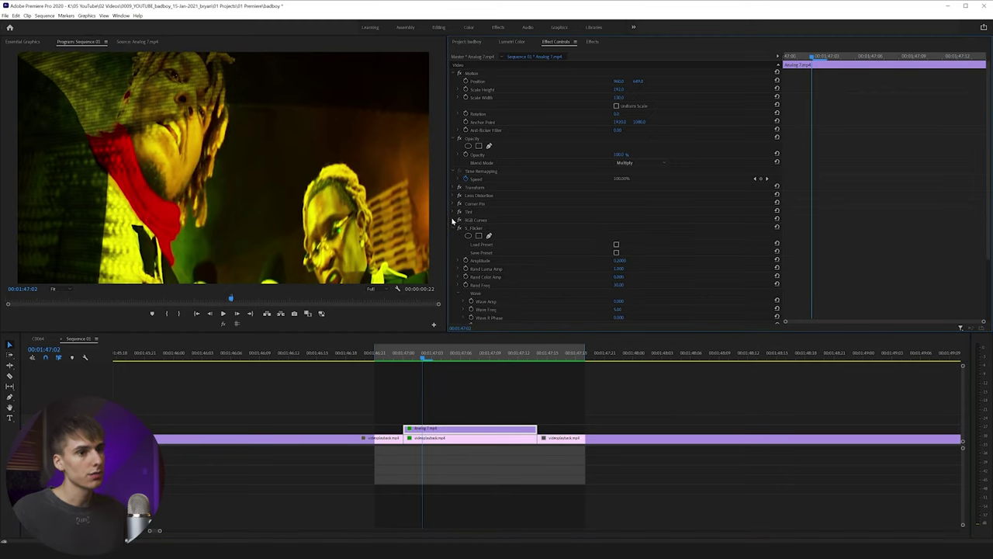
click(457, 228)
Step: Extend the Analog 7 clip, split off the extra piece and move it over the earlier shot on a higher track
drag(541, 428, 823, 429)
drag(588, 425, 534, 429)
click(585, 429)
key(v)
drag(655, 429, 177, 423)
mouse_move(160, 533)
mouse_down()
mouse_move(184, 532)
mouse_move(163, 532)
mouse_up()
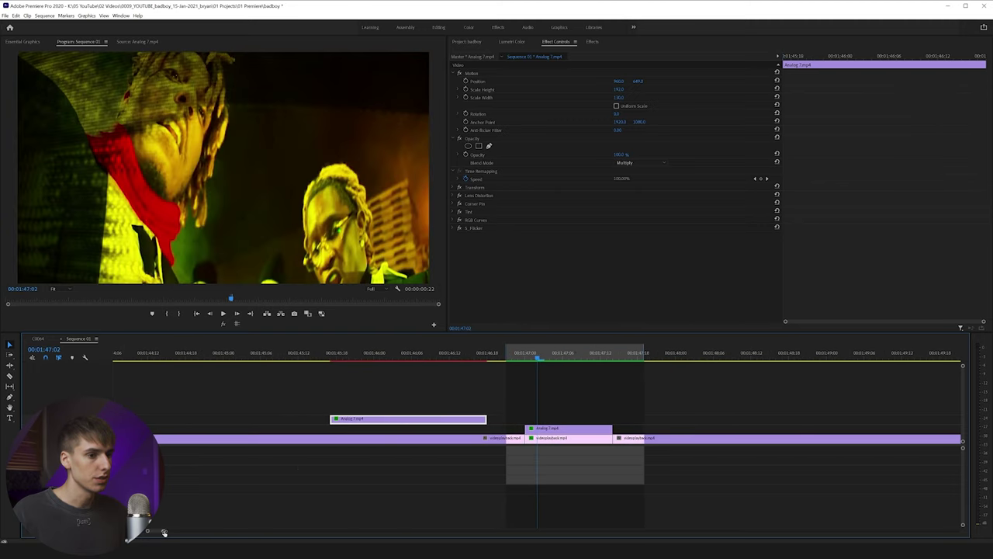
Step: Cut the base videoplayback clip at both ends of the moved overlay and duplicate that section onto the track above
key(c)
click(487, 439)
click(331, 440)
key(v)
drag(357, 442, 361, 431)
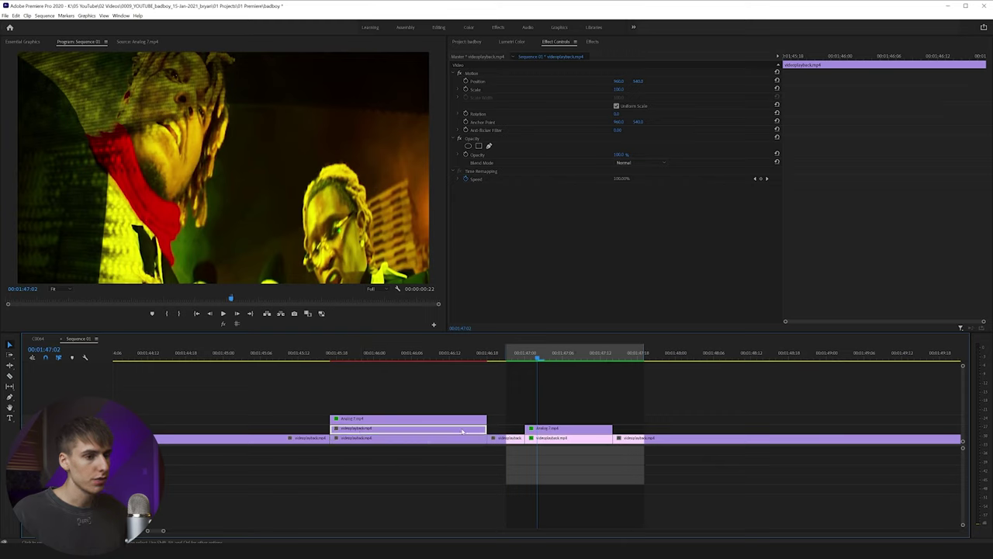
Step: Copy Transform, Lens Distortion, Corner Pin, Tint, RGB Curves and S_Flicker from the original Analog 7 clip onto the duplicated videoplayback clip
click(544, 428)
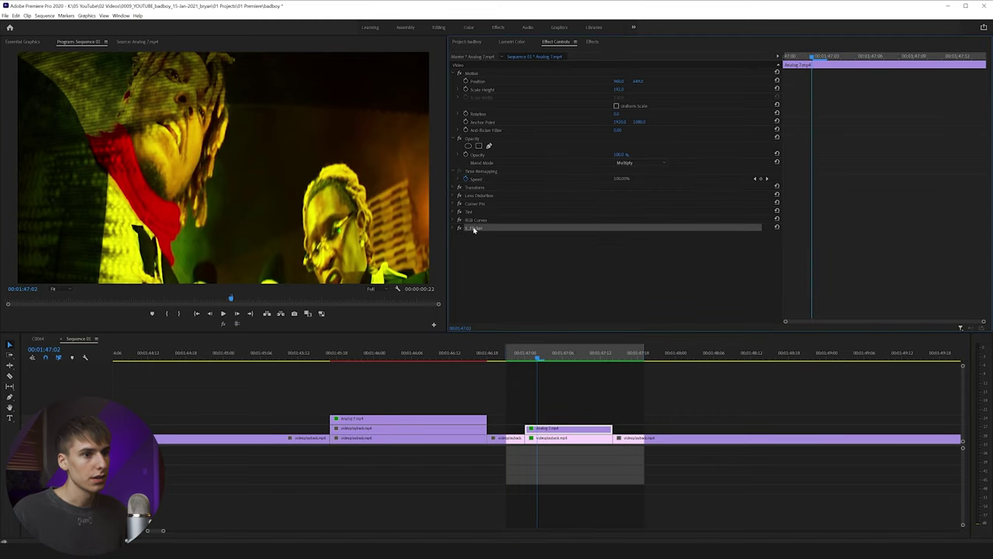
ctrl+click(476, 187)
ctrl+click(479, 196)
ctrl+click(480, 205)
ctrl+click(480, 212)
ctrl+click(479, 221)
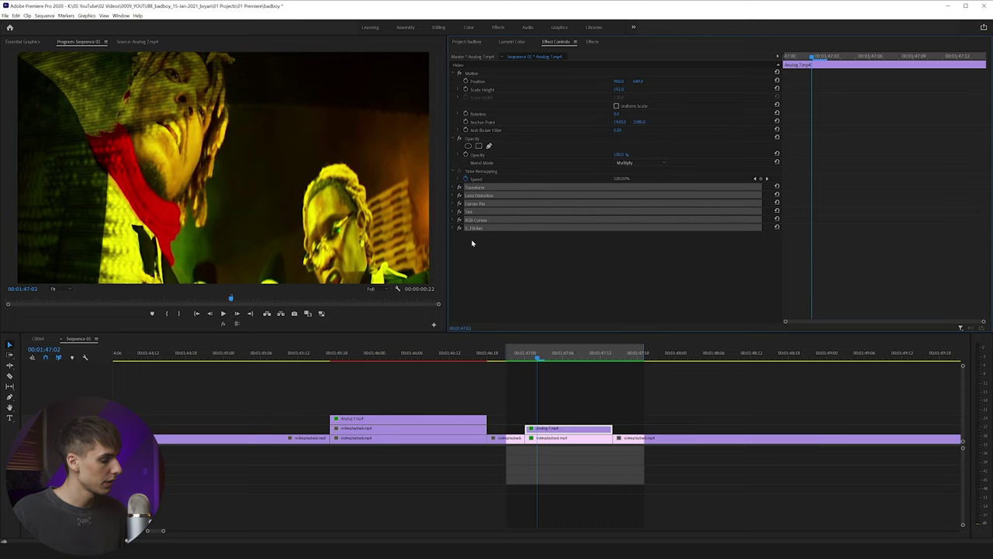
click(430, 428)
key(ctrl+v)
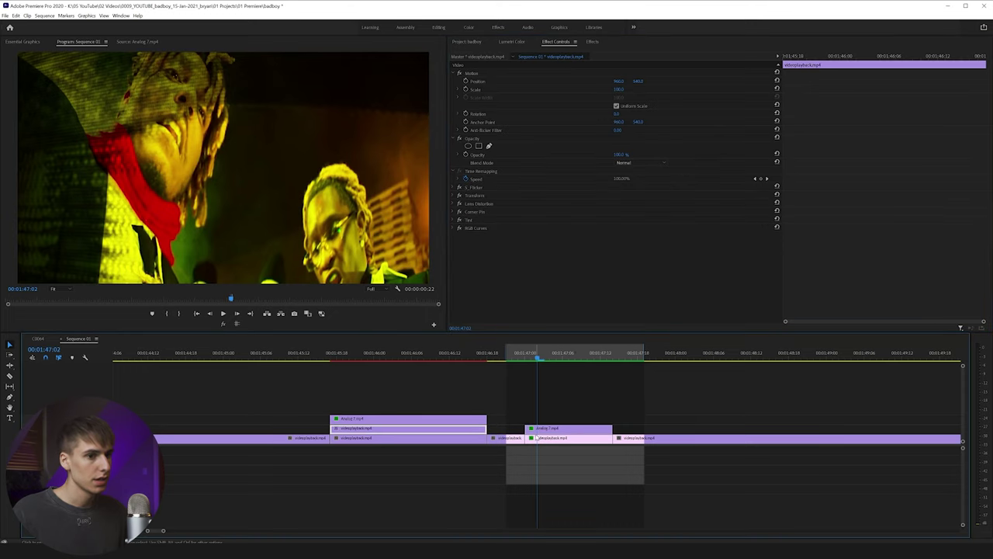
Step: Copy the Motion settings of the warped videoplayback clip onto the duplicated videoplayback clip and preview it at 00:01:45:23
click(554, 430)
click(497, 438)
click(471, 73)
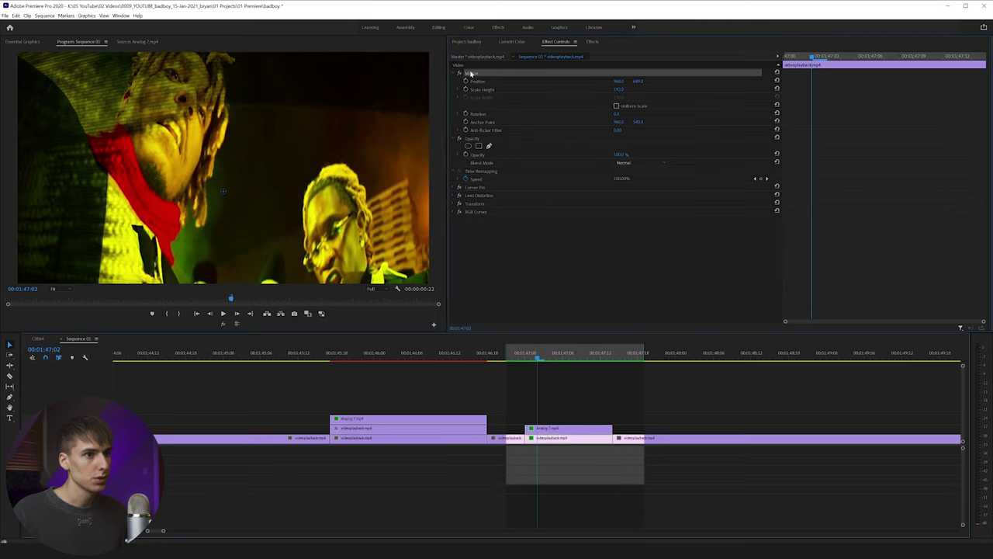
click(351, 357)
click(368, 358)
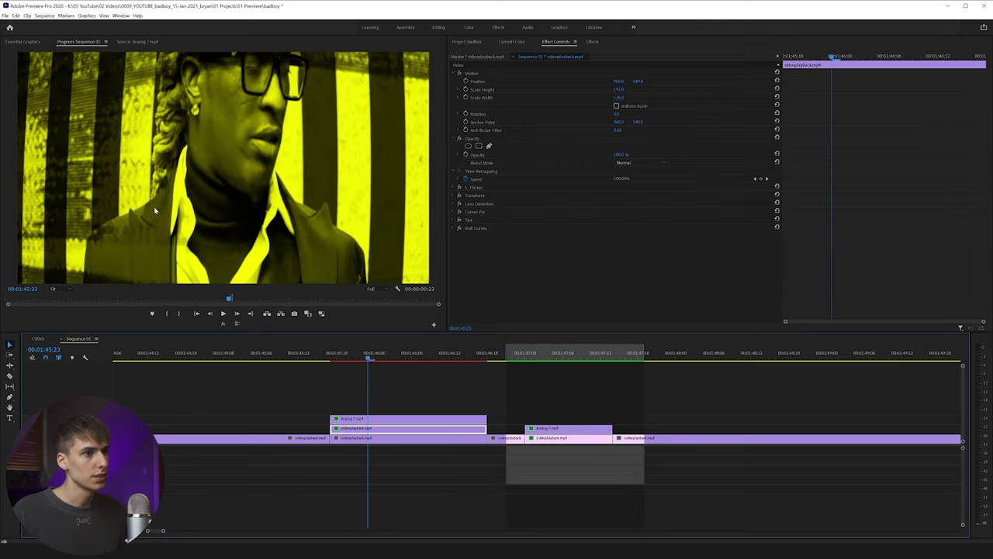
Step: Cut the stacked overlay and duplicate down to one short piece ending at 00:01:45:23 and delete the other pieces
key(c)
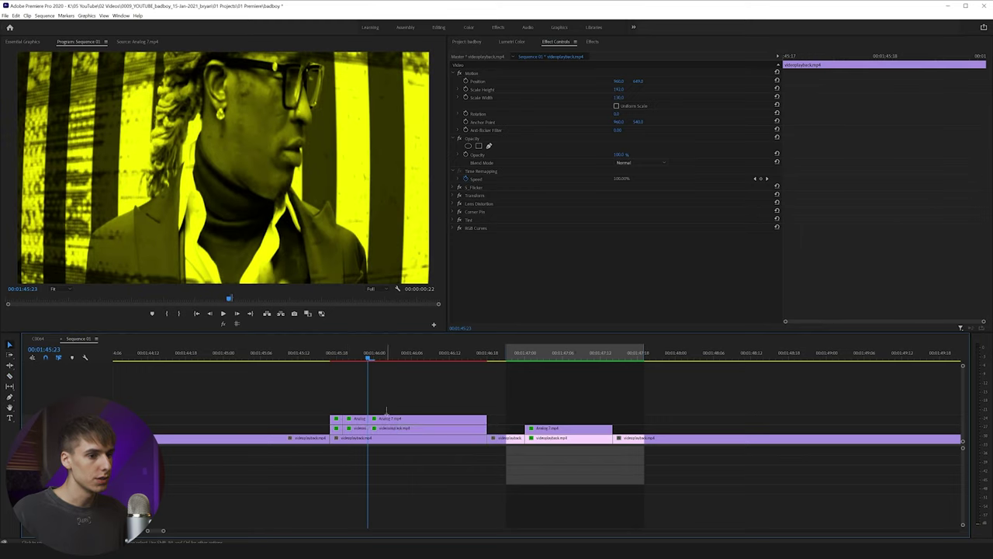
drag(388, 407, 345, 420)
key(Delete)
Step: Mark the in point at 00:01:45:11, render the marked range and play back the short stacked effect piece
drag(344, 364, 293, 360)
key(i)
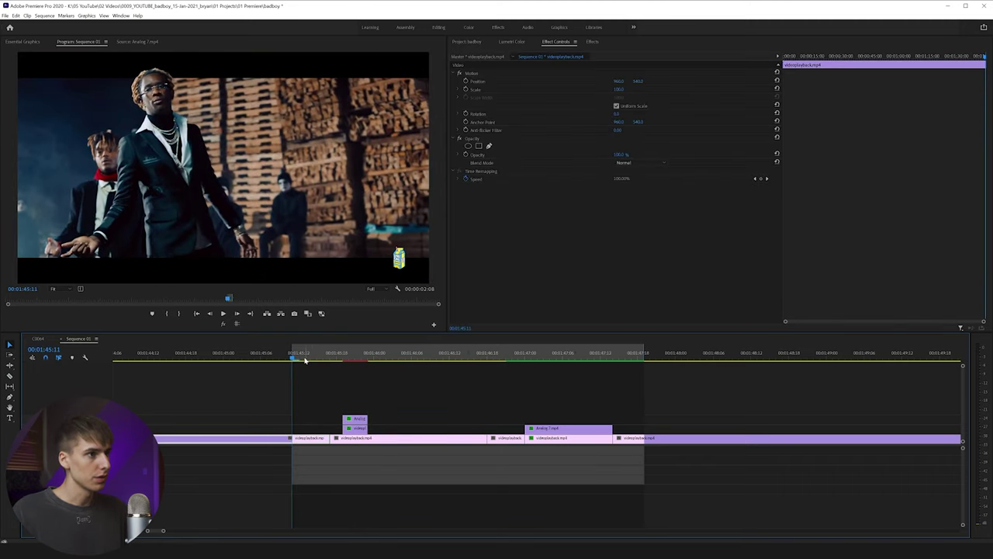
click(45, 16)
click(56, 42)
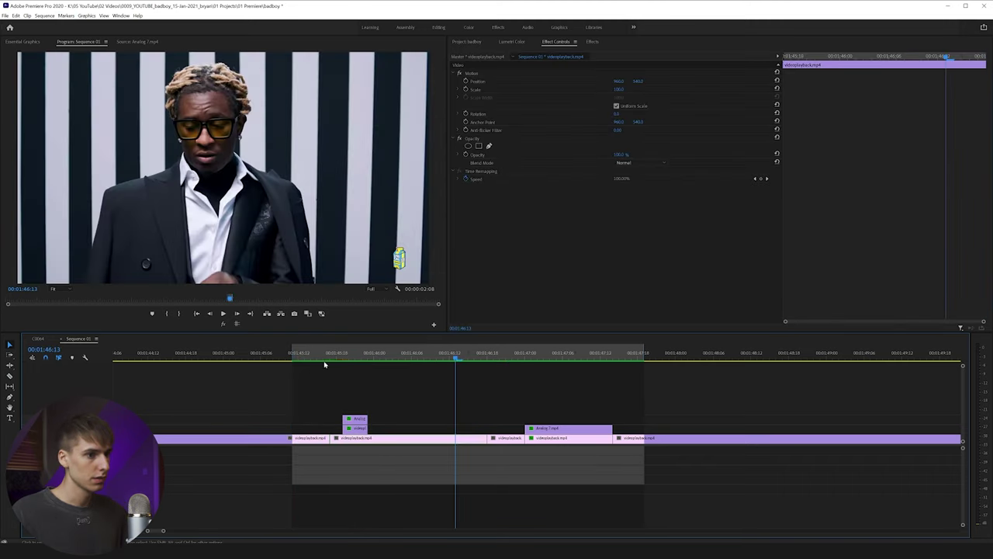
mouse_move(335, 358)
mouse_down()
mouse_move(354, 356)
mouse_move(306, 355)
mouse_move(355, 356)
mouse_up()
key(space)
click(338, 356)
key(space)
key(space)
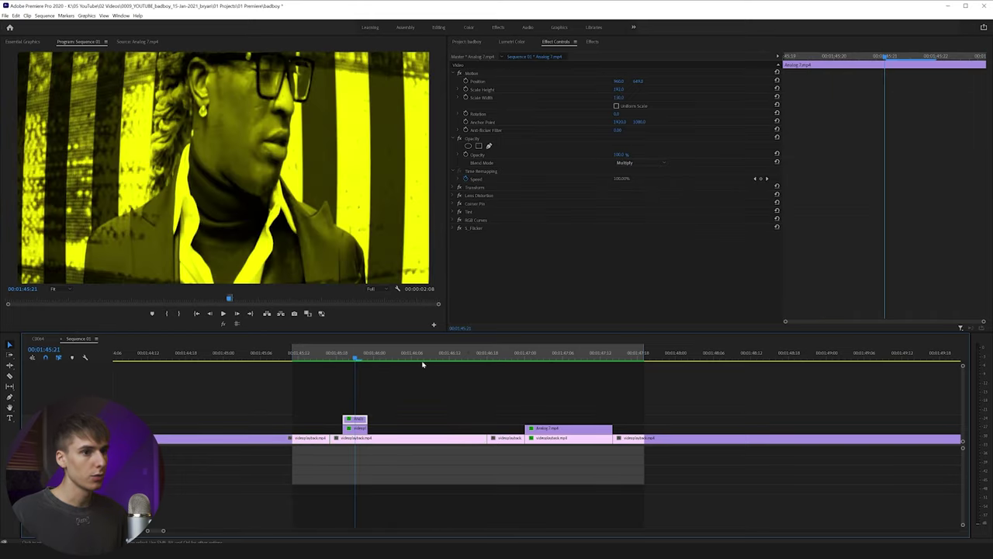
Step: Set the Tint effect's Map White To color on the short Analog 7 piece to red FF0000 and preview it
click(460, 212)
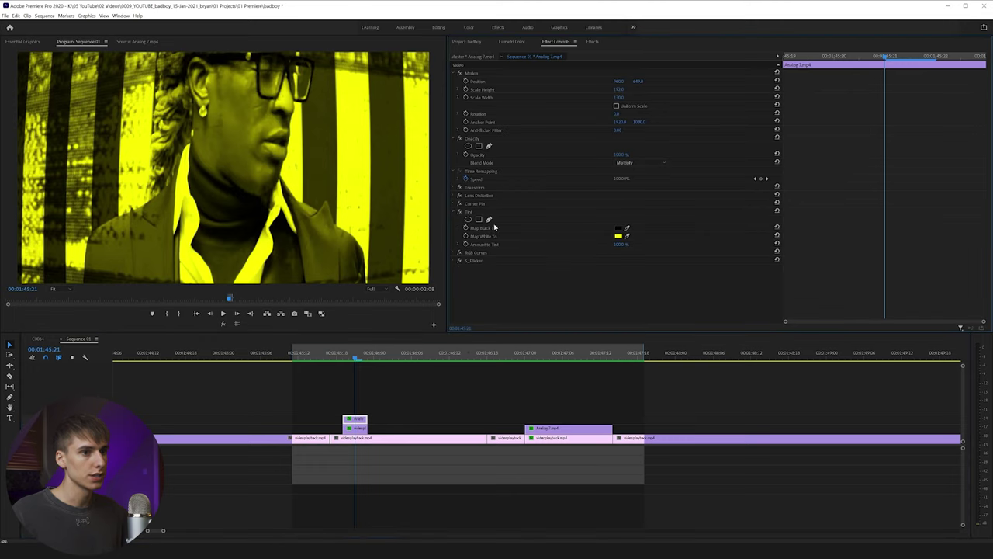
click(618, 236)
click(716, 334)
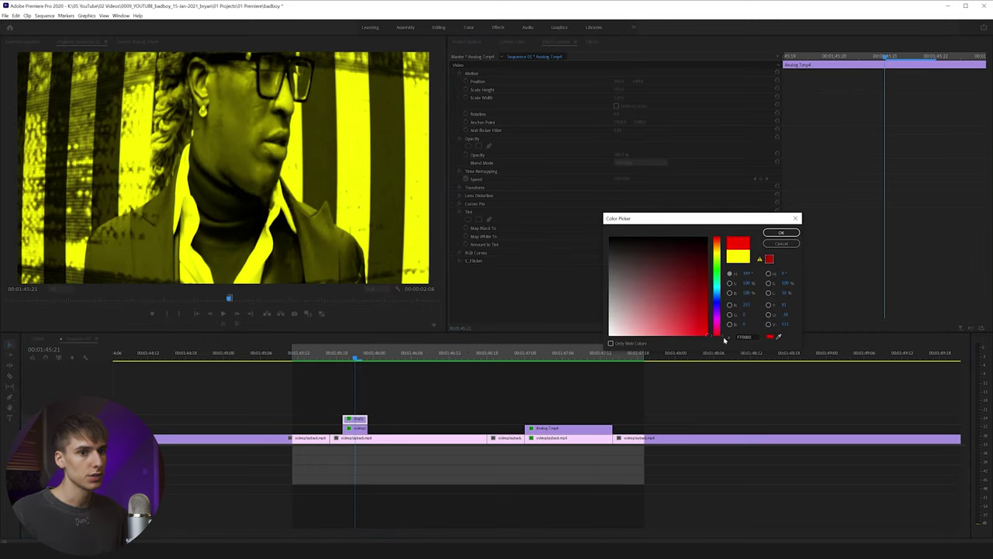
click(777, 234)
drag(374, 358, 323, 357)
key(space)
key(space)
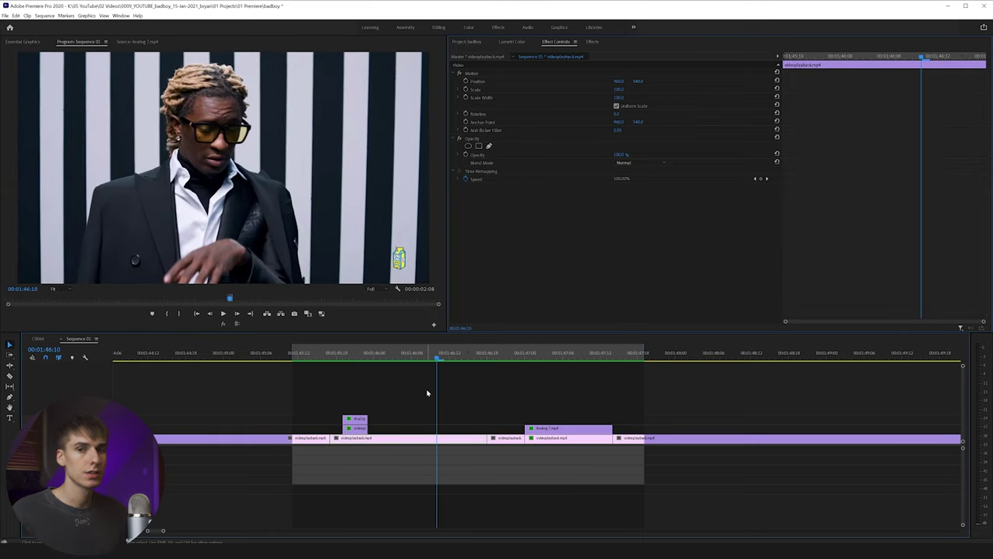
Step: Review the effects on the short Analog 7 piece and play back both finished effect sections
mouse_move(330, 355)
mouse_down()
mouse_move(456, 355)
mouse_move(342, 356)
mouse_up()
click(365, 419)
click(460, 211)
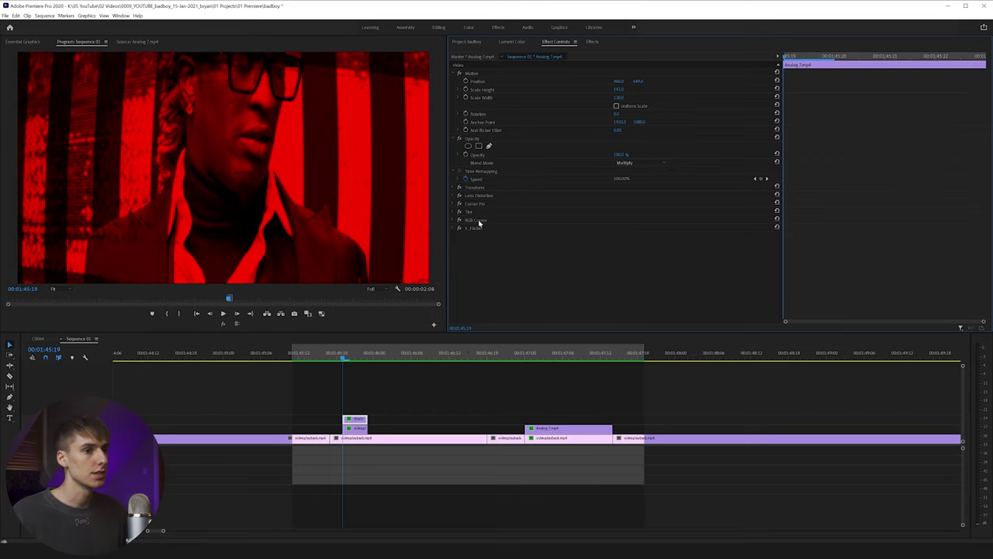
drag(350, 361, 535, 362)
key(space)
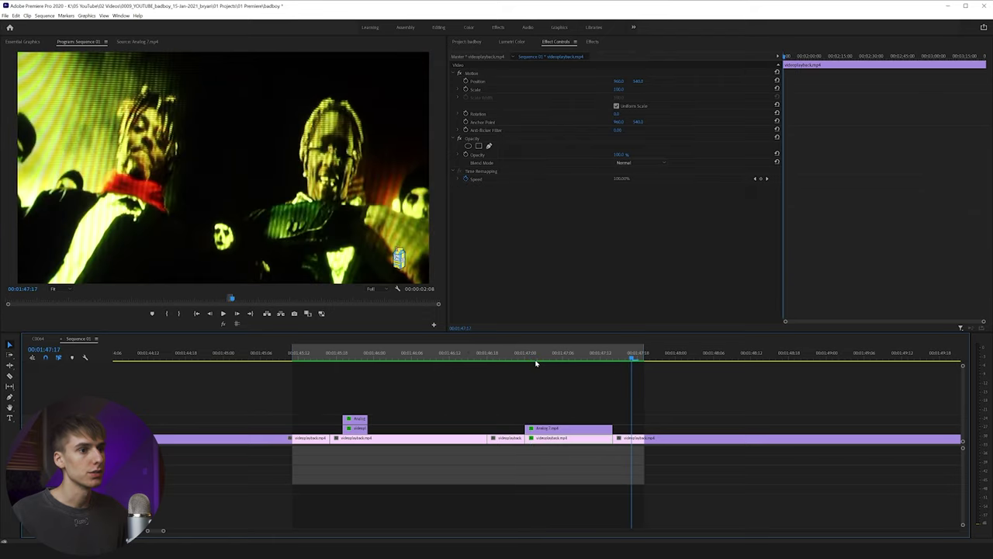
click(338, 355)
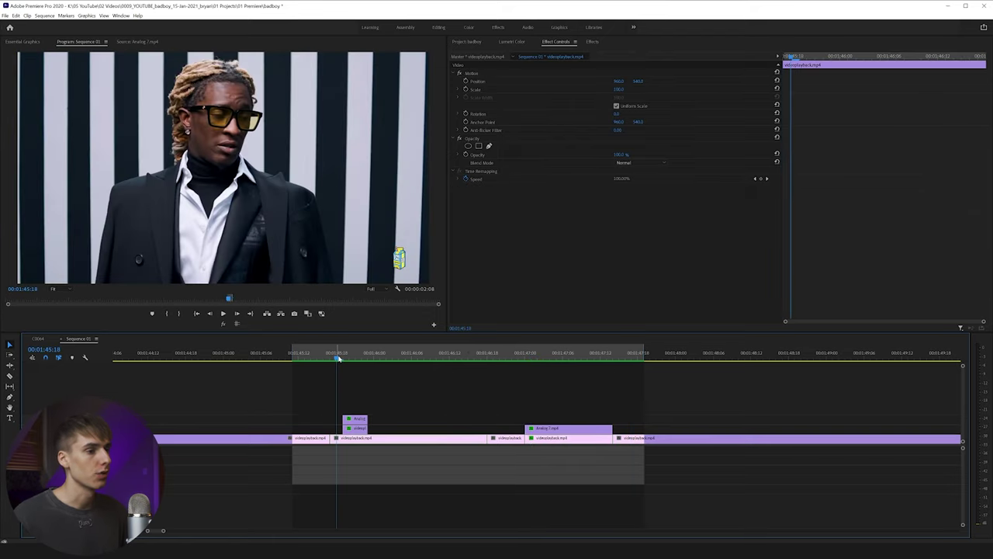
key(space)
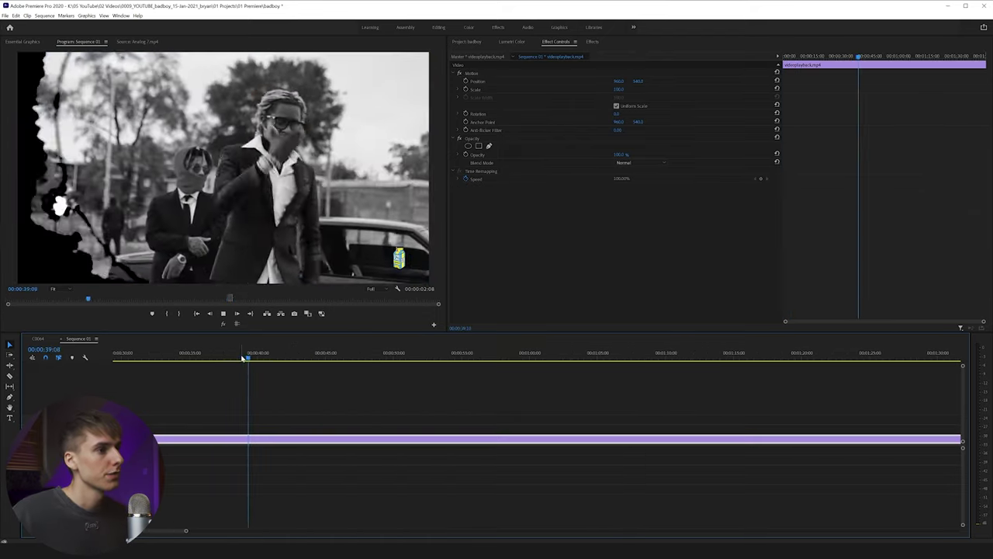
Step: Cut out the close-up section ending at 00:00:41:11 and place the torn-paper circle PNG on the track above it
key(space)
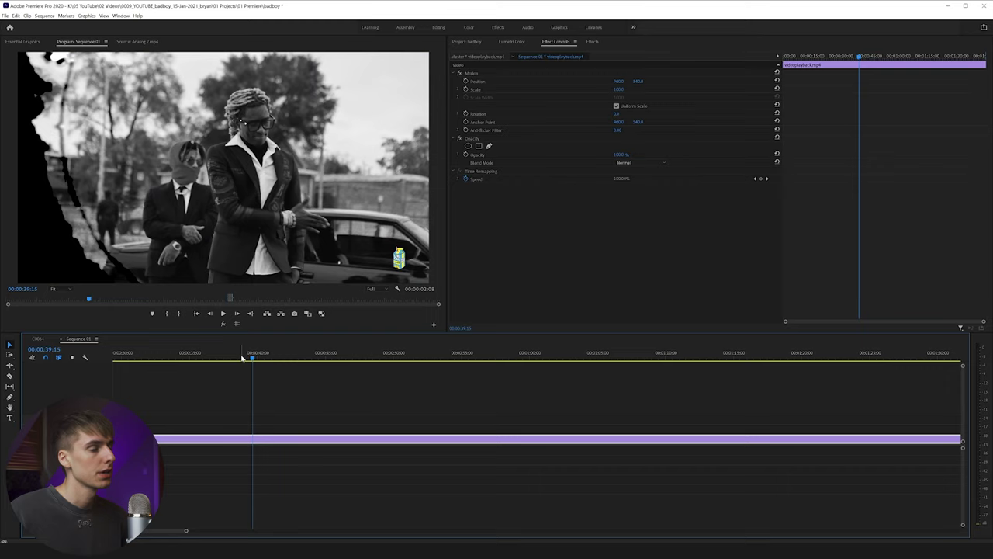
drag(254, 357, 280, 360)
key(c)
click(263, 438)
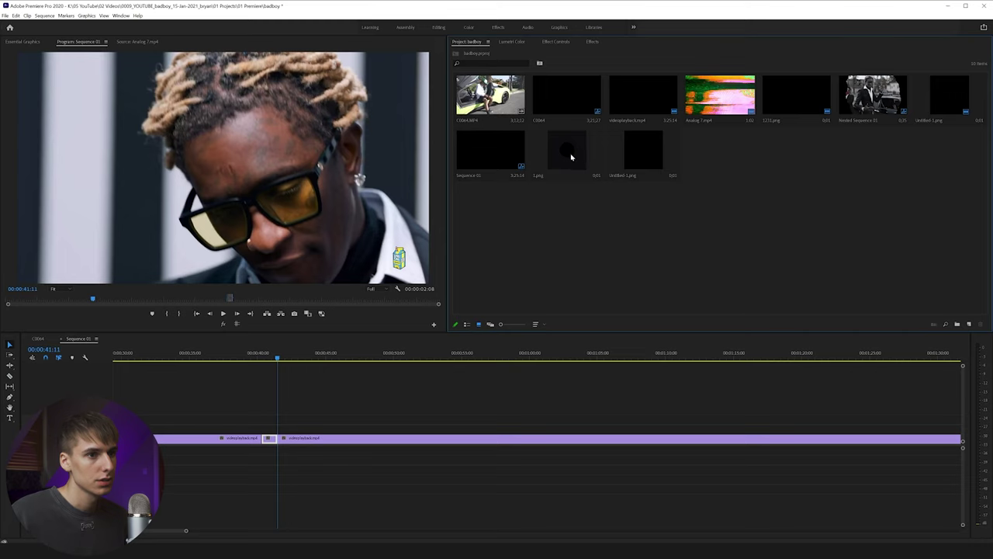
drag(644, 151, 268, 429)
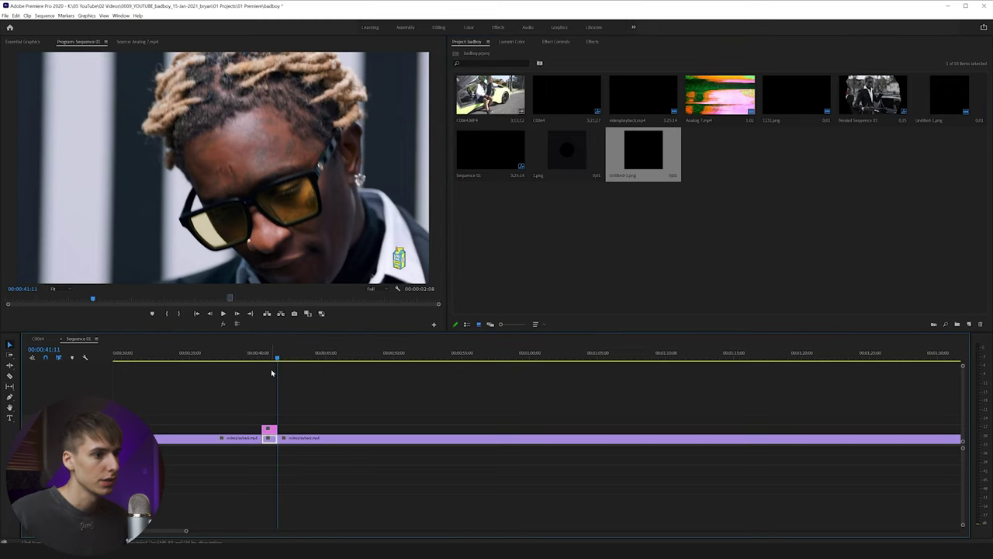
click(271, 355)
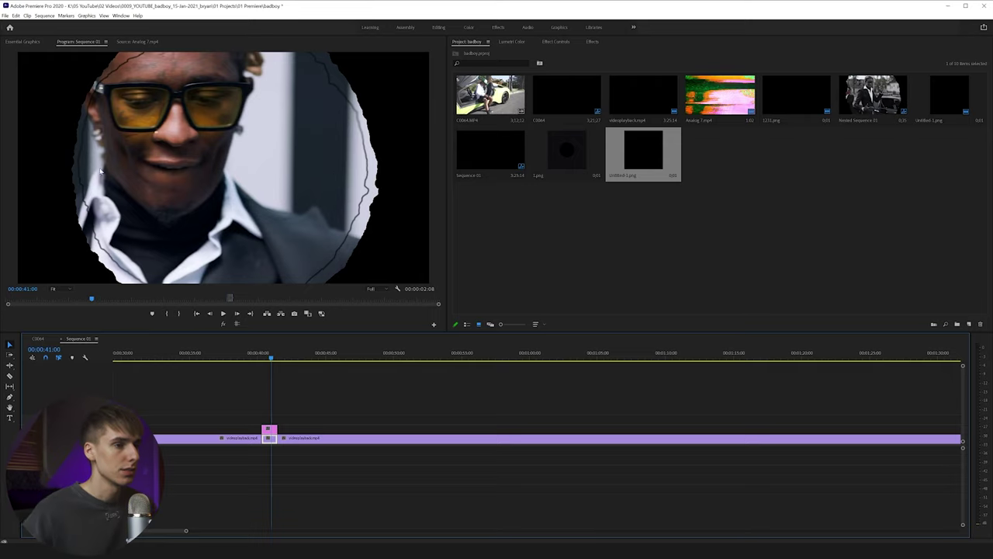
Step: Enlarge the torn-paper circle overlay to a scale of 119 and shift its horizontal position to 1171
click(262, 356)
click(270, 430)
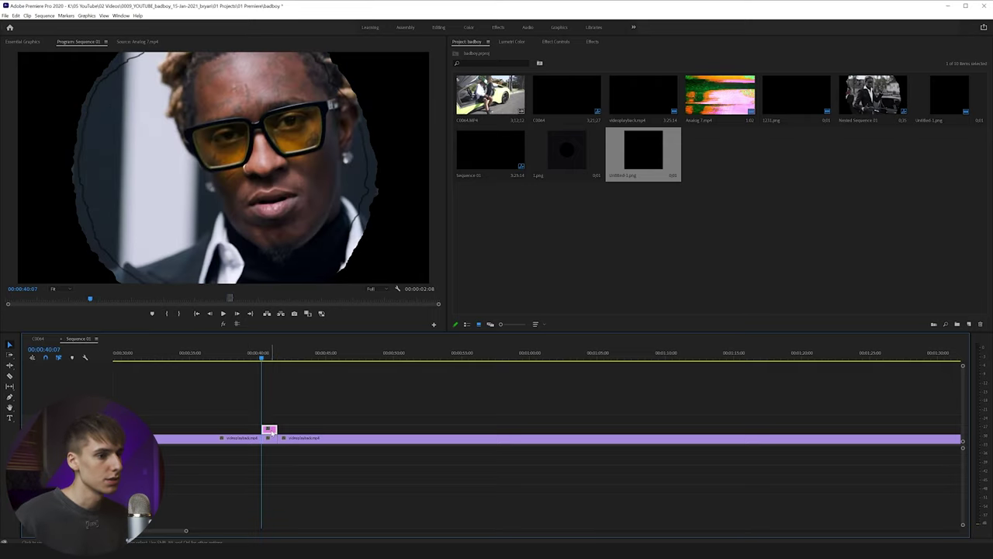
click(556, 41)
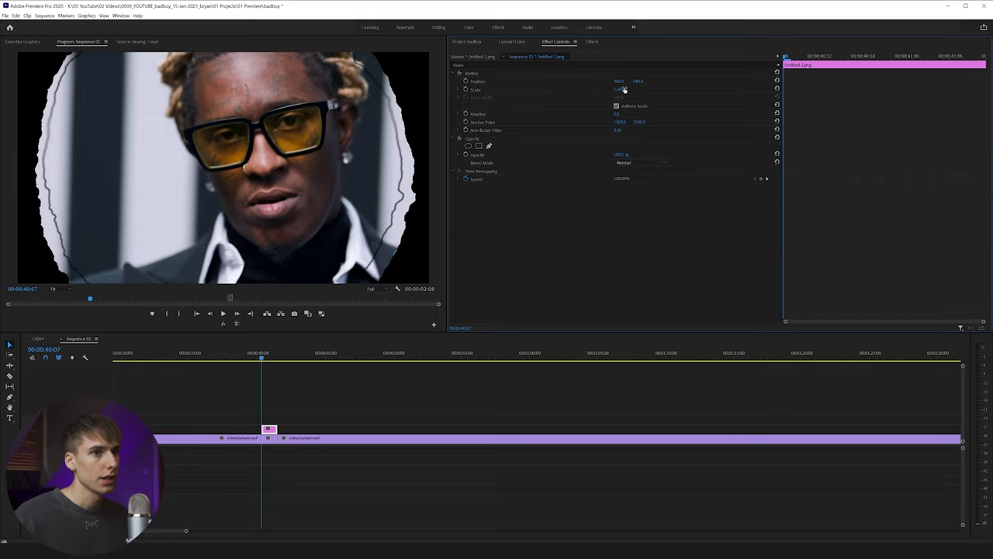
drag(621, 90, 709, 81)
Step: Apply Color Balance (HLS) to the cut-out close-up clip and lower its Saturation until the footage is black and white
click(270, 439)
click(592, 42)
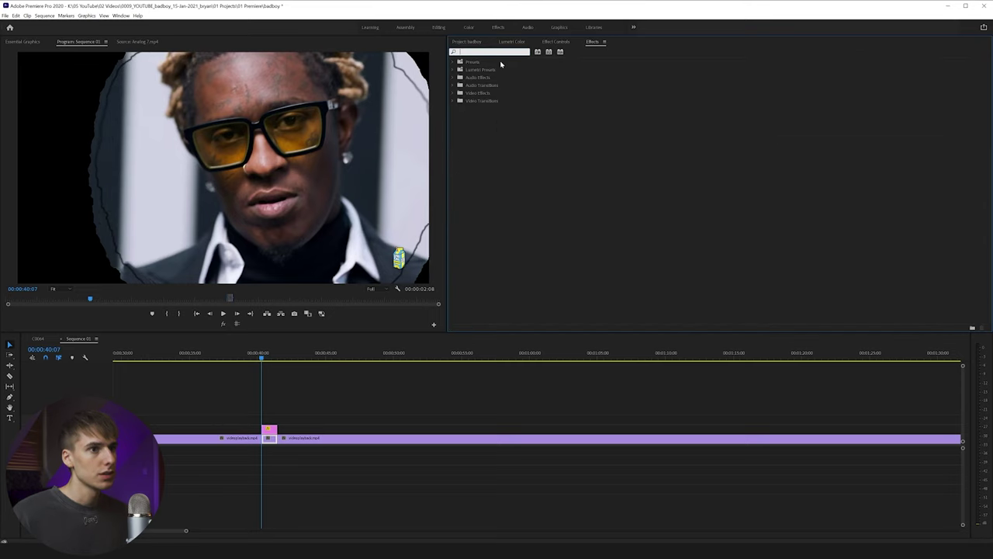
text(hue)
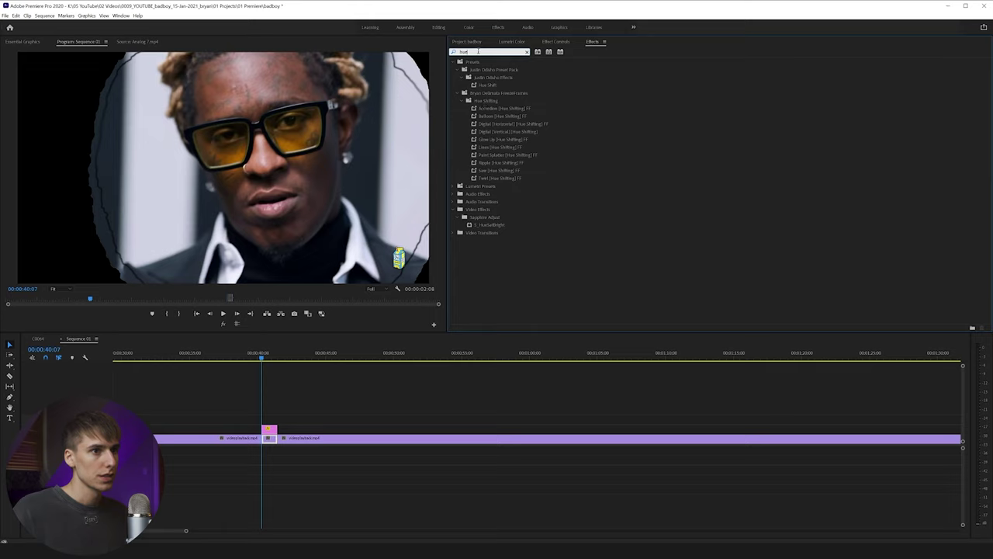
key(BackSpace)
key(BackSpace)
text(ls)
drag(486, 108, 269, 441)
click(556, 42)
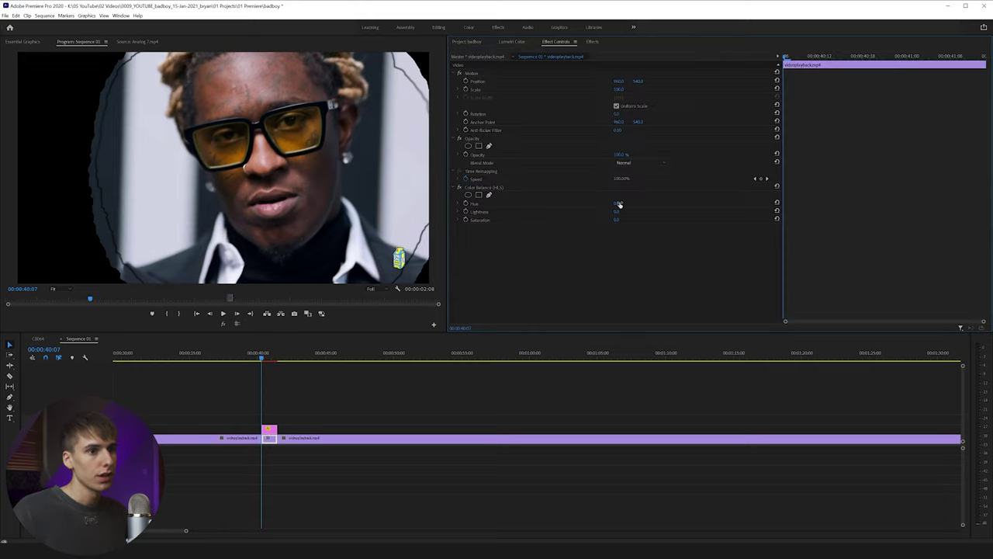
drag(616, 220, 559, 221)
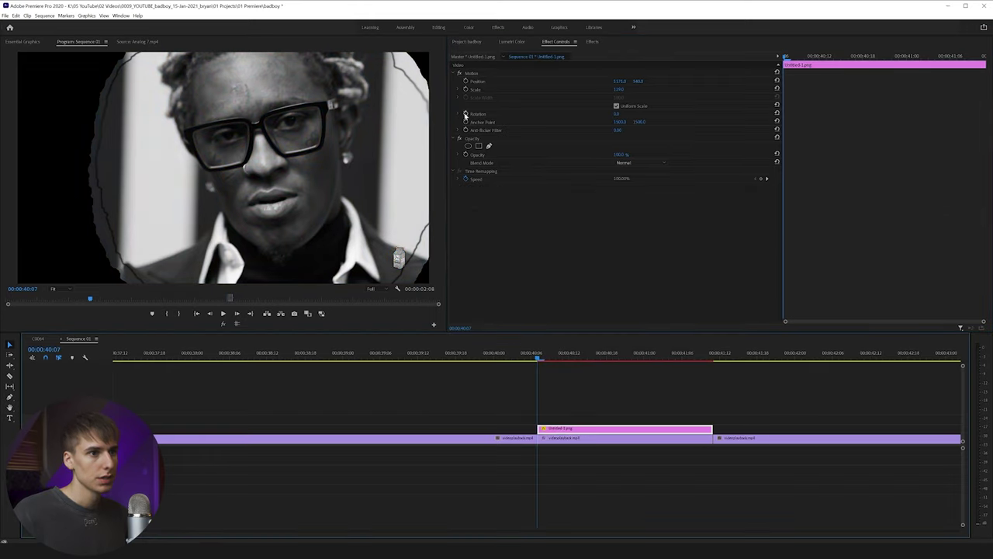
Step: Keyframe the circle overlay's Rotation from 0 at its start to more than one full turn at its end
click(465, 114)
drag(837, 57, 965, 57)
drag(617, 115, 962, 114)
drag(703, 114, 714, 113)
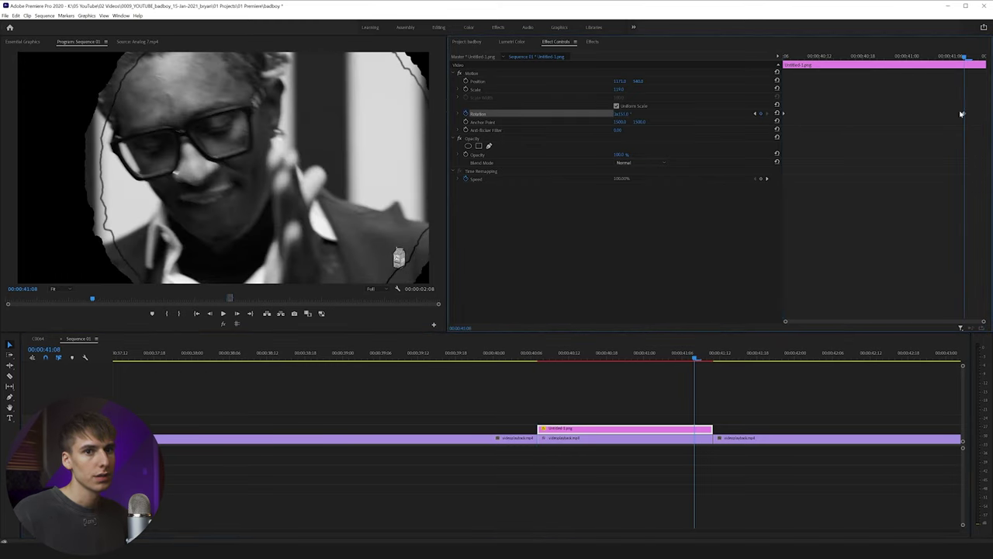
drag(964, 115, 986, 115)
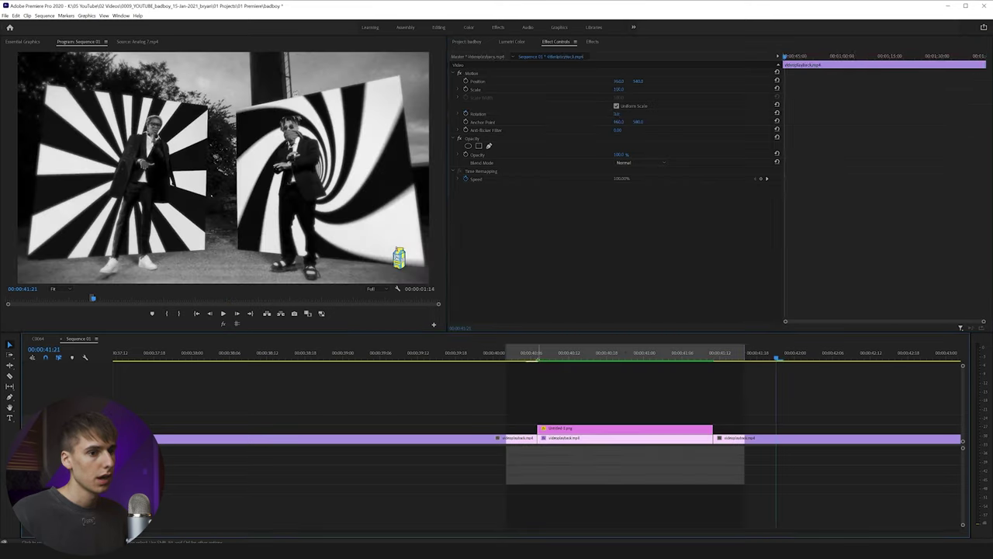
Step: Keyframe the circle overlay's Position and Scale so it drifts sideways and grows by its end, then render and play it back
click(538, 360)
click(559, 427)
key(space)
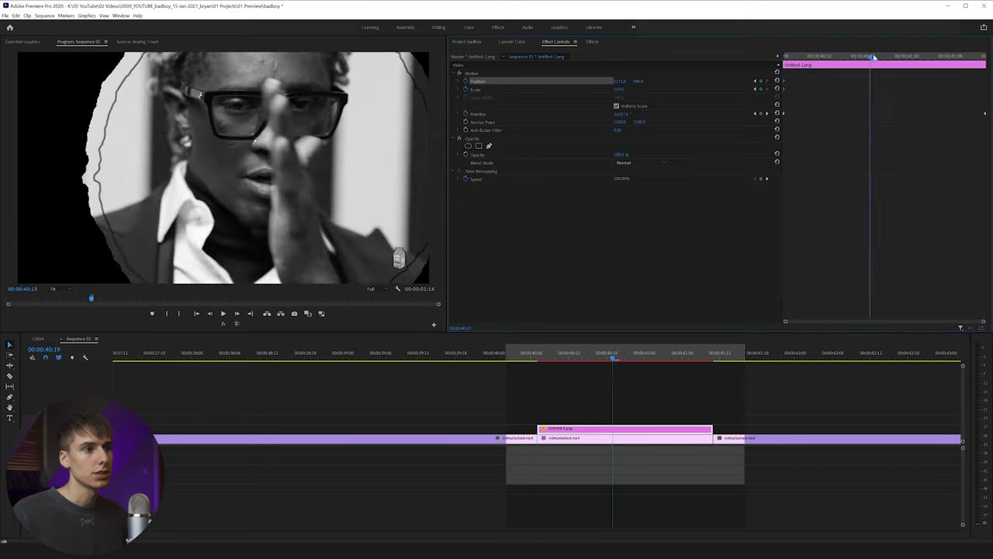
drag(621, 89, 493, 81)
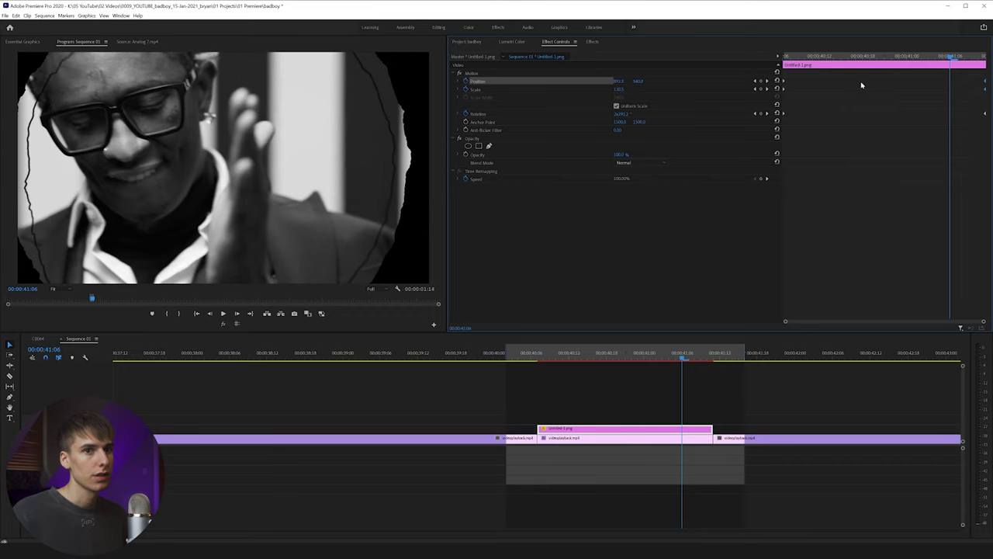
key(Return)
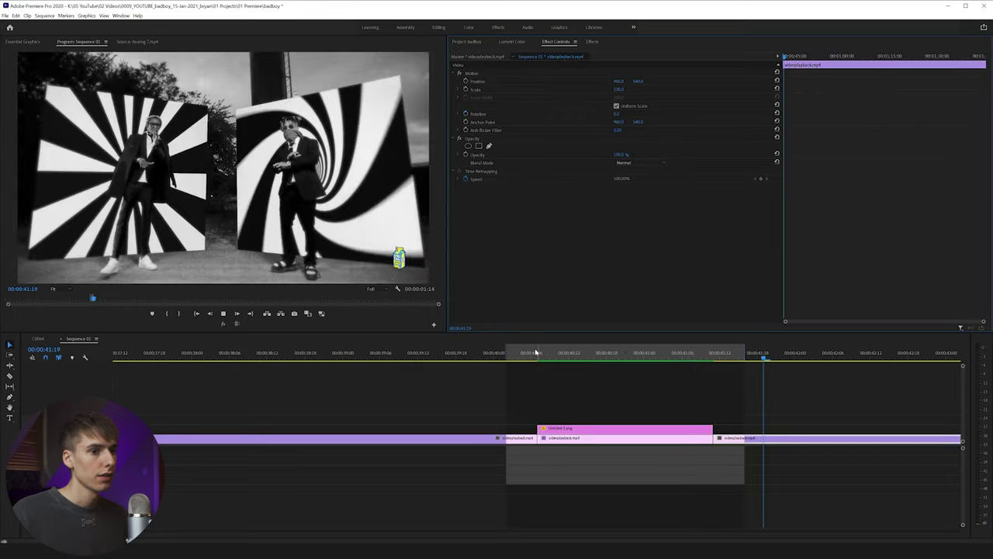
click(526, 353)
key(space)
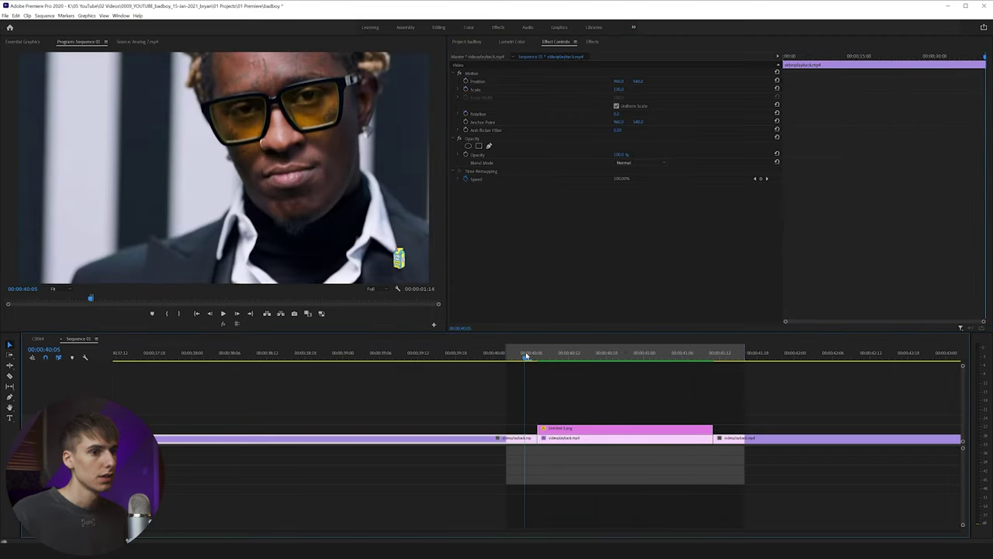
Step: Raise the overlay's ending Scale keyframe to 140 and place the Position and Scale end keyframes at the clip's end
drag(532, 355, 539, 355)
click(669, 428)
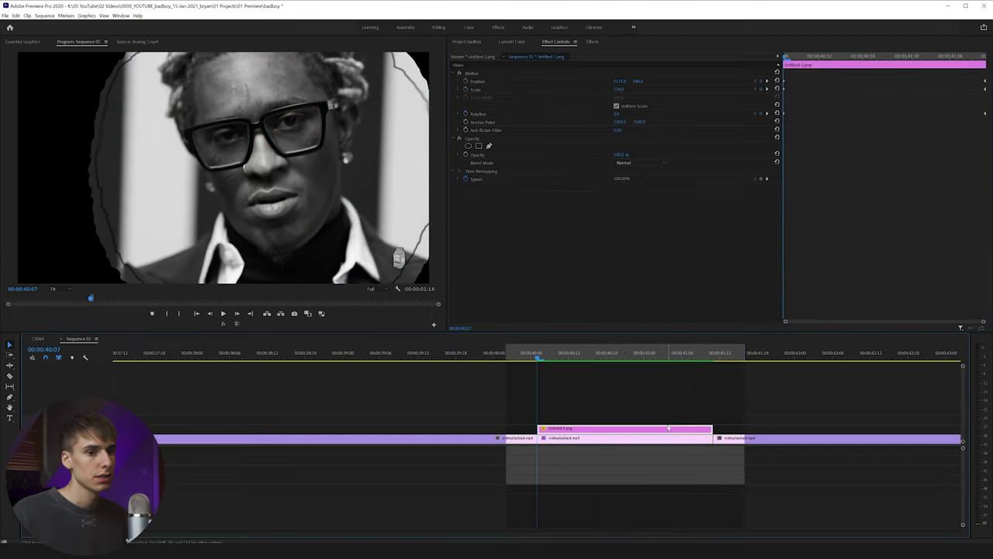
click(937, 55)
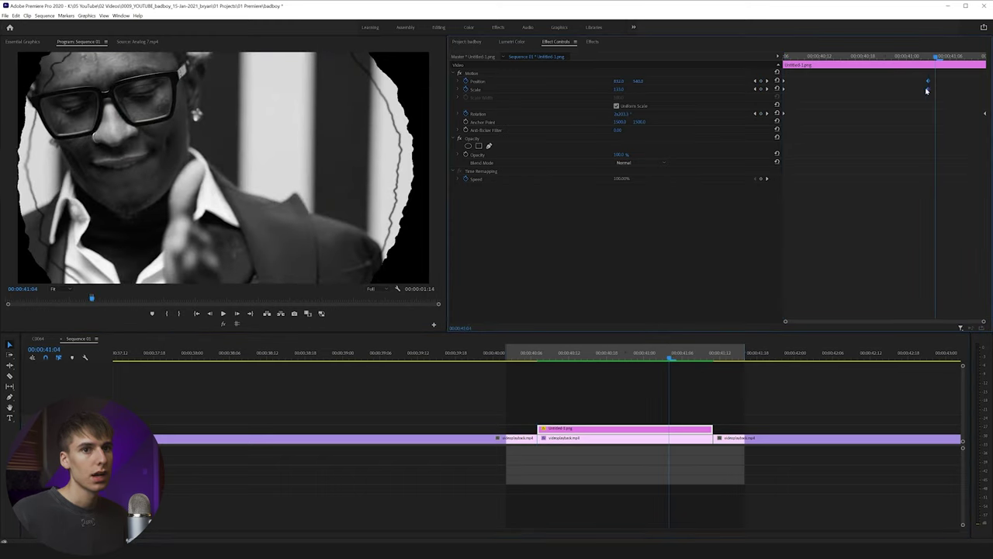
drag(619, 90, 641, 89)
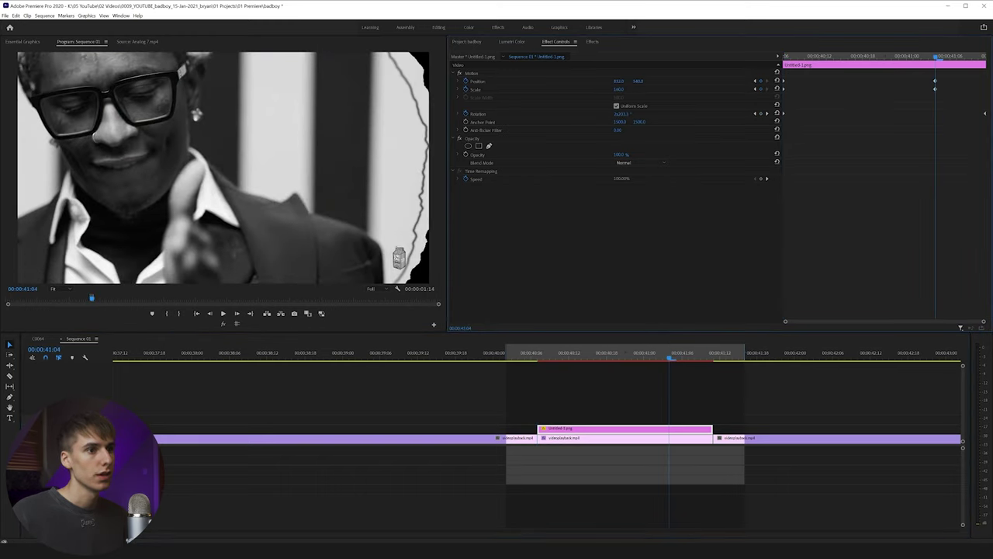
drag(936, 89, 988, 92)
drag(826, 66, 753, 71)
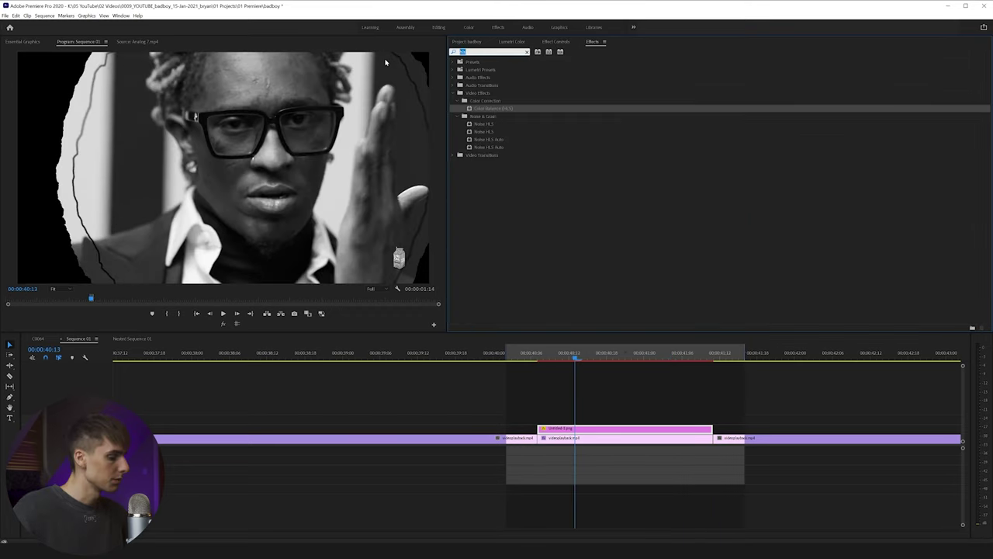
Step: Apply Turbulent Displace to the circle overlay and show its settings at the clip's start
text(turb)
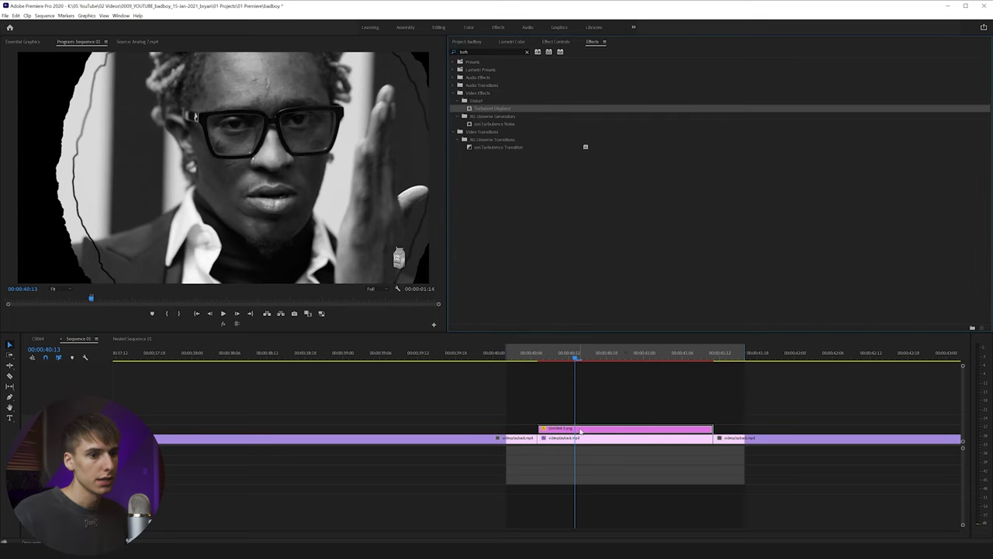
drag(581, 432, 581, 431)
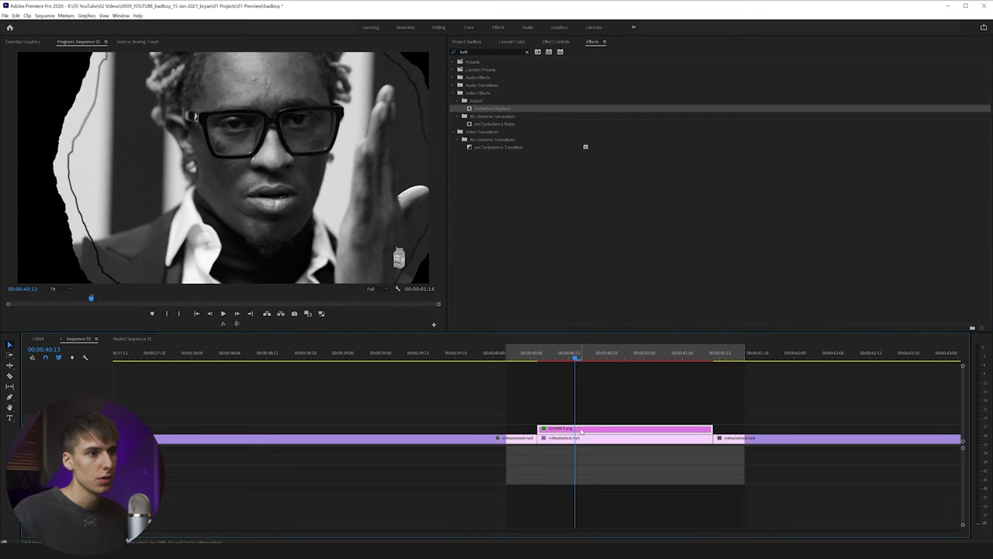
key(Up)
click(556, 41)
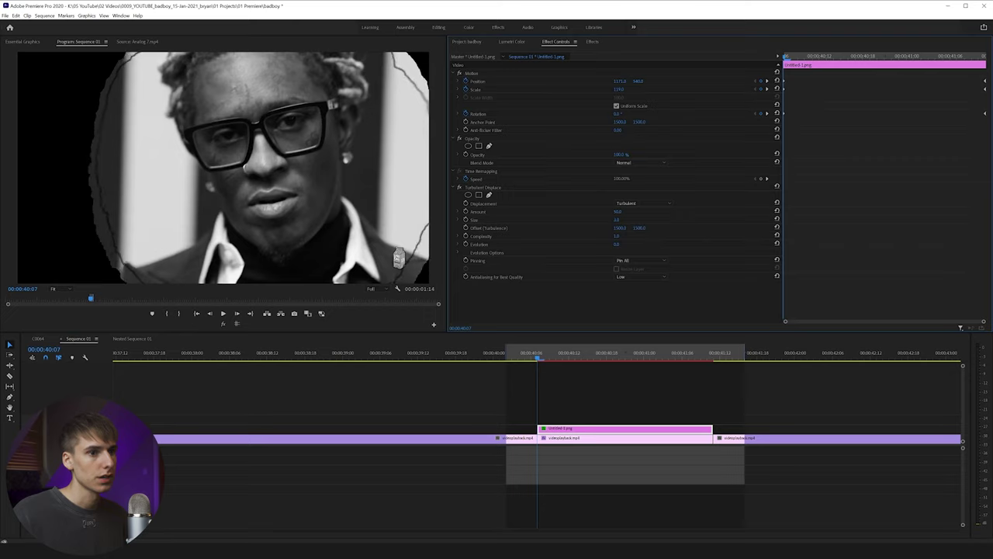
Step: Set the circle overlay's Turbulent Displace Size to 3 and start keyframing it at the clip's start
click(626, 220)
text(3)
key(Return)
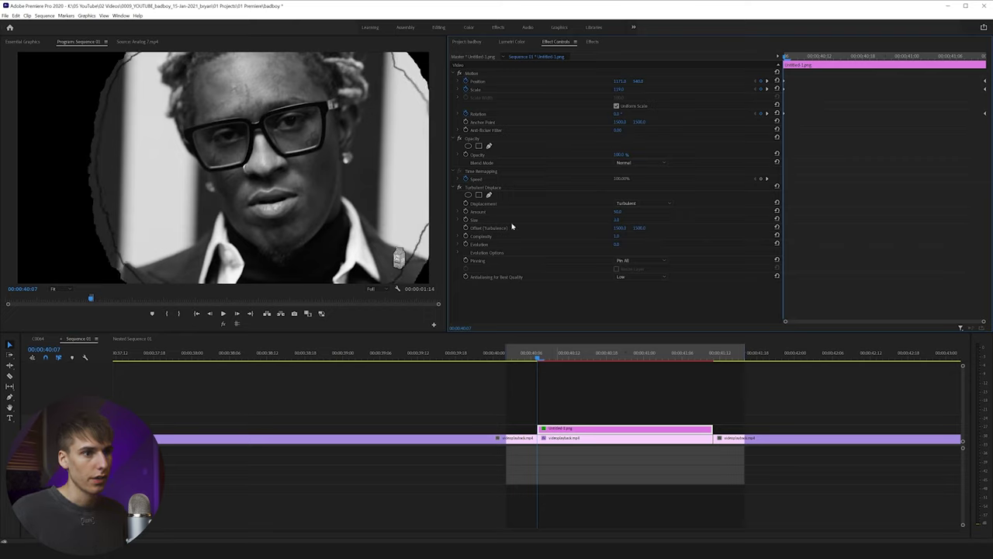
click(466, 221)
Step: Add an ending Turbulent Displace Size keyframe of 30 at the end of the circle overlay
click(877, 57)
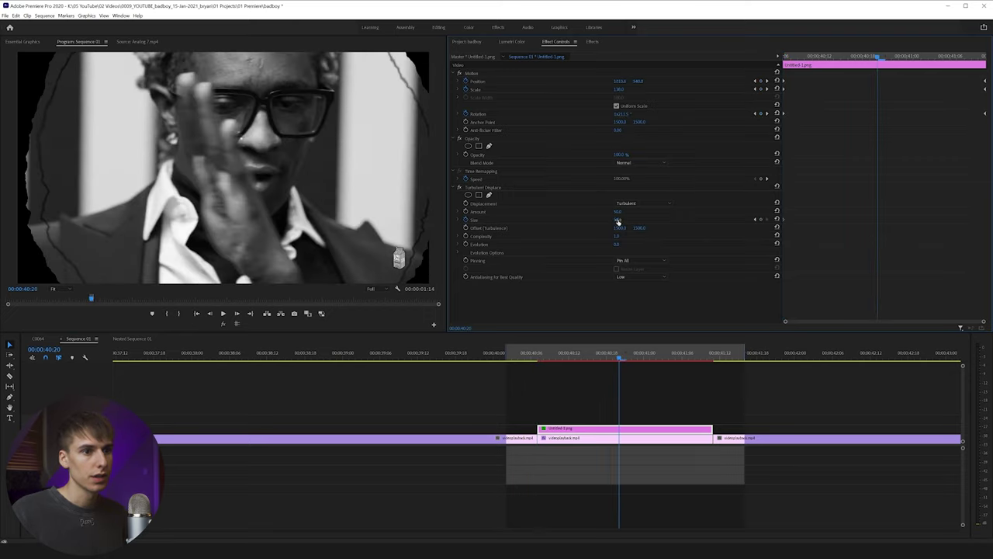
key(Return)
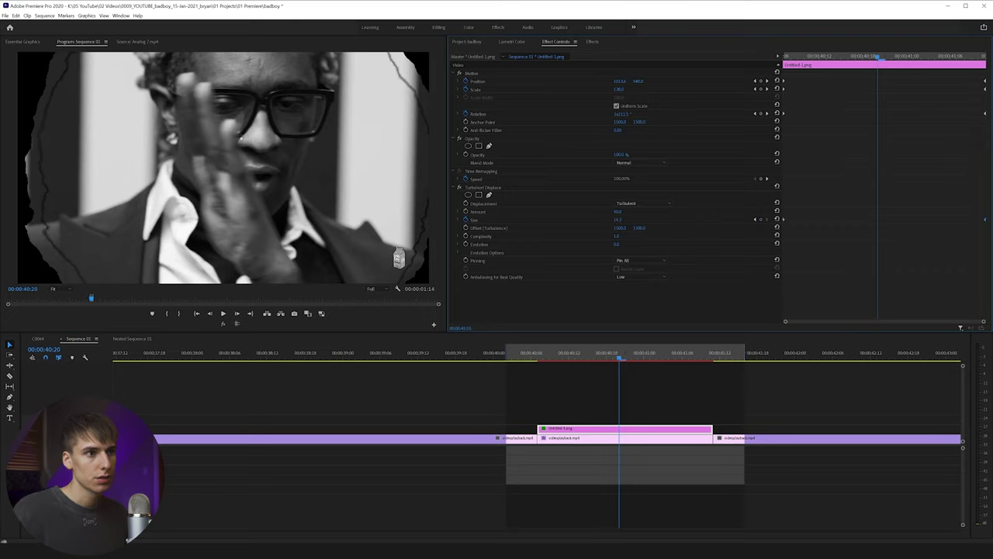
click(569, 356)
drag(569, 356, 606, 361)
drag(986, 220, 863, 226)
click(619, 219)
text(30)
key(Return)
Step: Find the Gaussian Blur effect, apply it to the circle overlay and show its settings
click(591, 42)
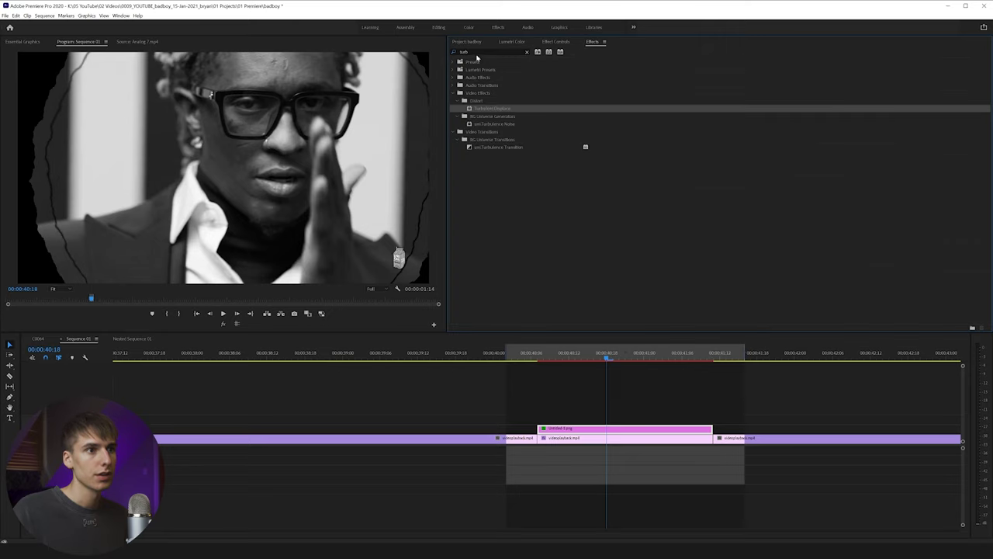
click(485, 52)
text(gaus)
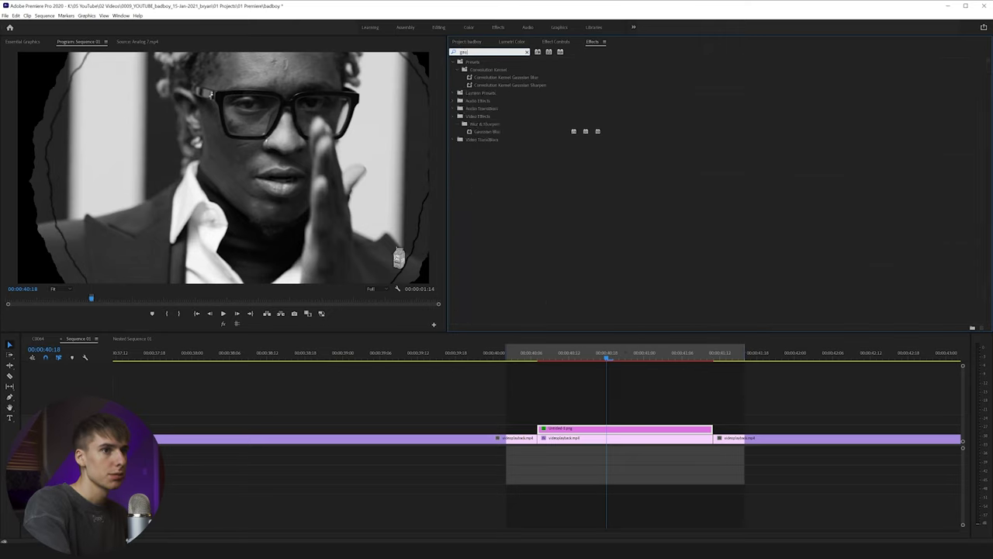
drag(488, 132, 593, 428)
click(556, 43)
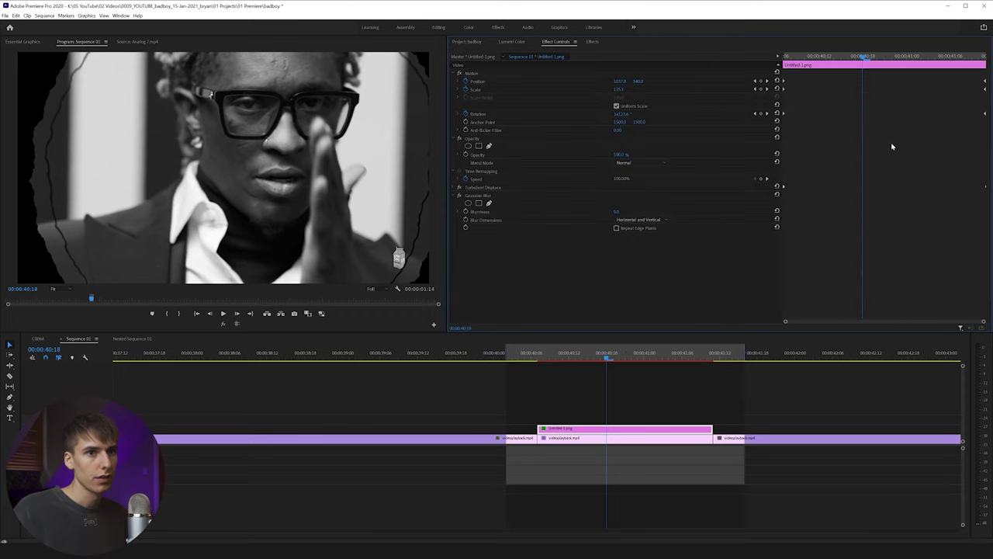
Step: At the overlay's start, set Gaussian Blur's Blurriness to 5, enable Repeat Edge Pixels and start keyframing Blurriness
drag(837, 63, 753, 67)
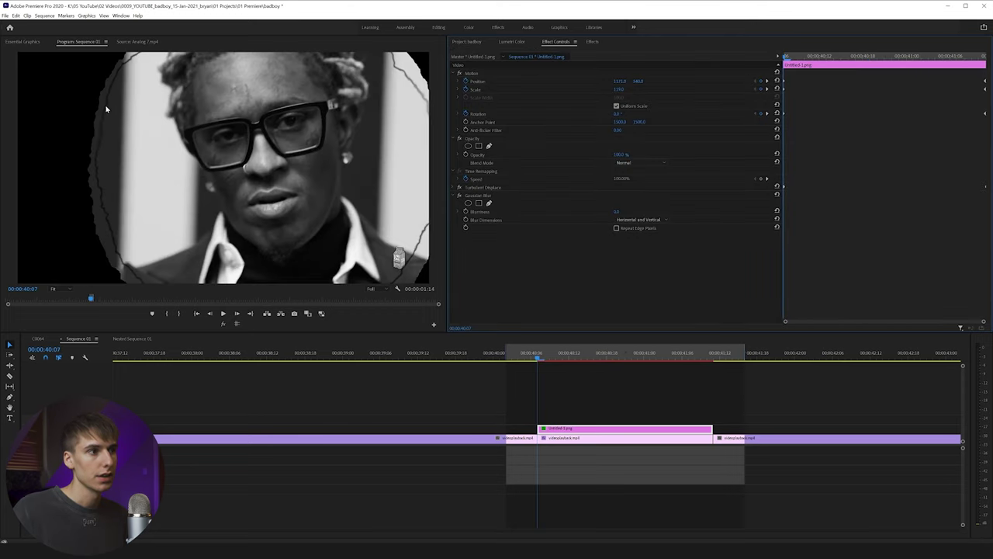
click(617, 212)
text(5)
click(683, 205)
click(465, 212)
Step: Add a higher Blurriness keyframe at the circle overlay's end, then render the section and play it back
click(965, 59)
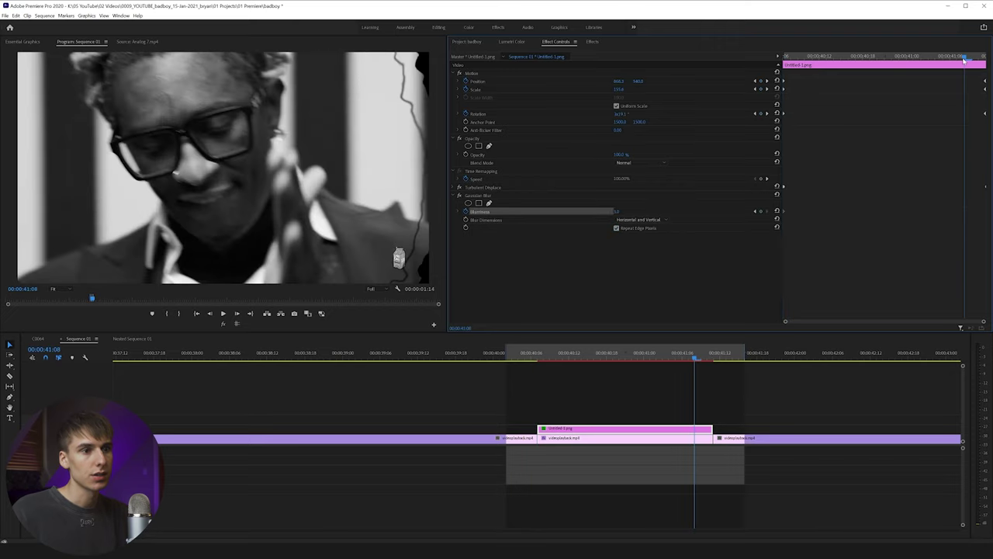
click(615, 212)
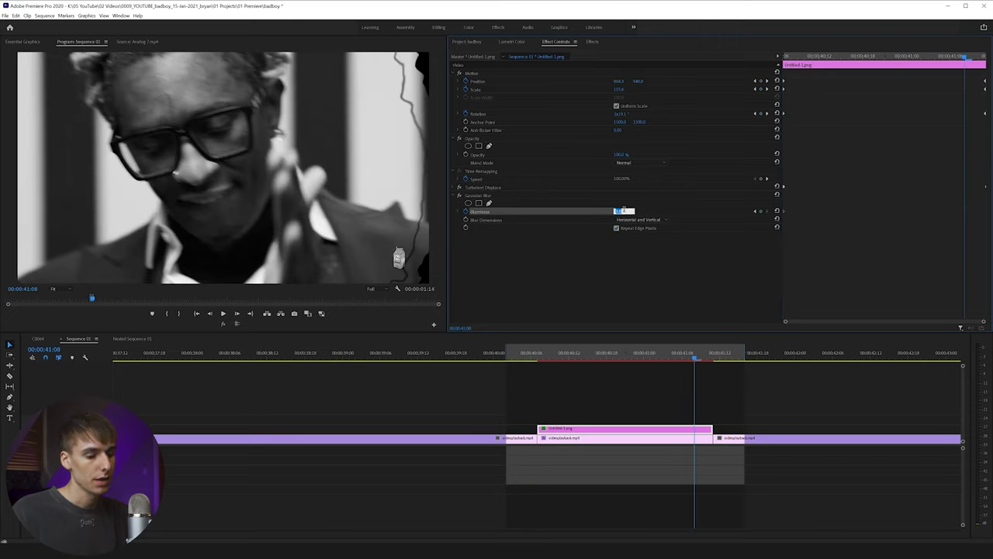
key(Return)
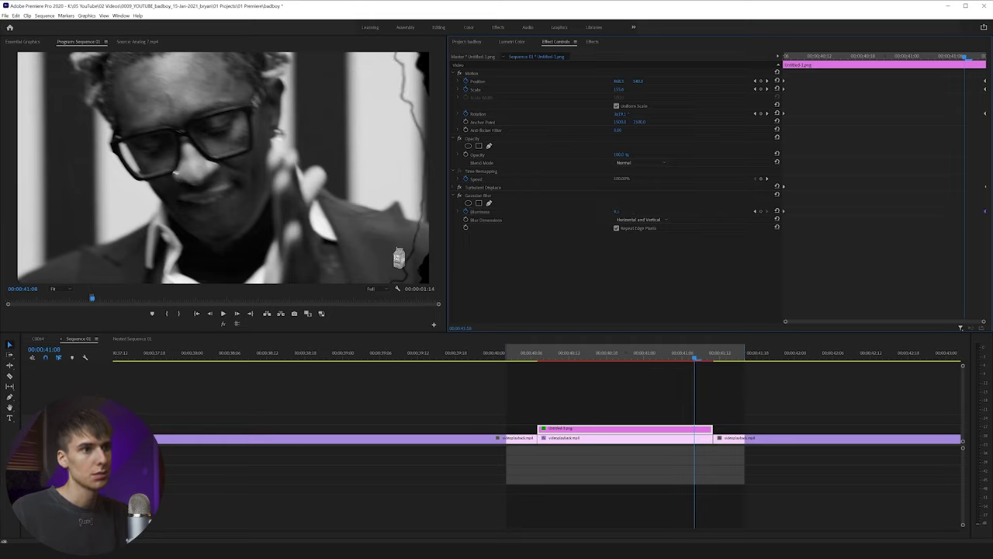
key(Return)
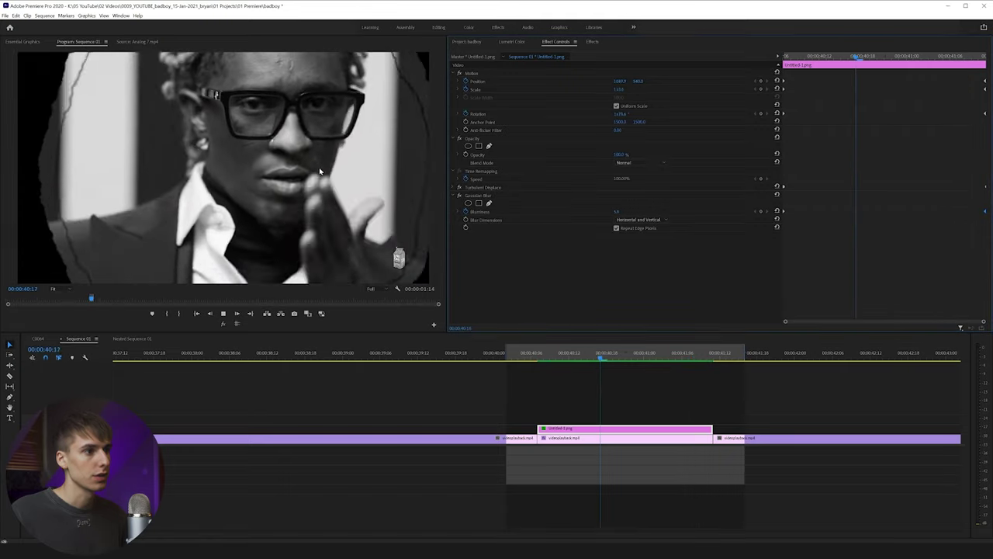
key(space)
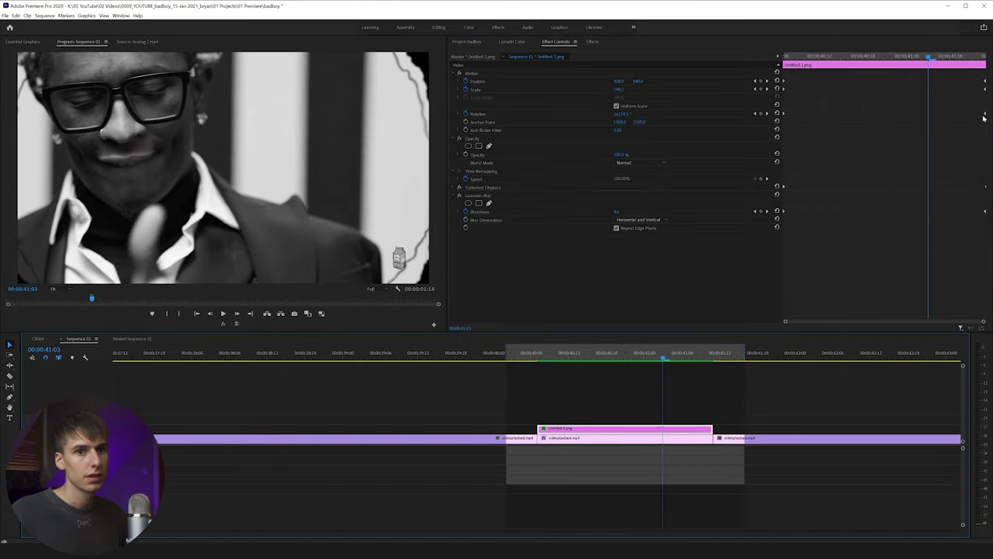
Step: Try moving the overlay's ending Rotation keyframe earlier to the playhead and reducing its rotation to less than one turn
drag(986, 115, 928, 114)
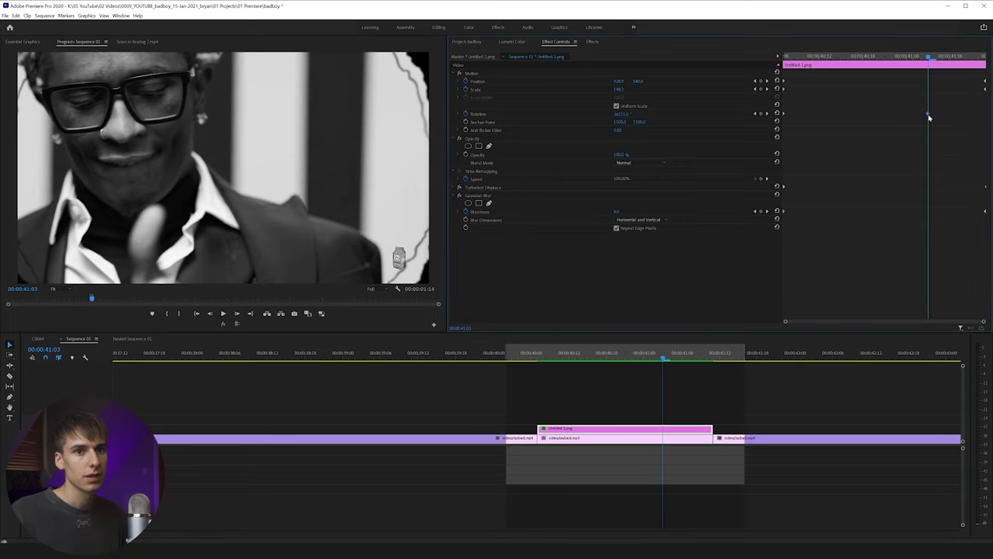
click(623, 113)
text(0)
key(Return)
drag(616, 115, 625, 115)
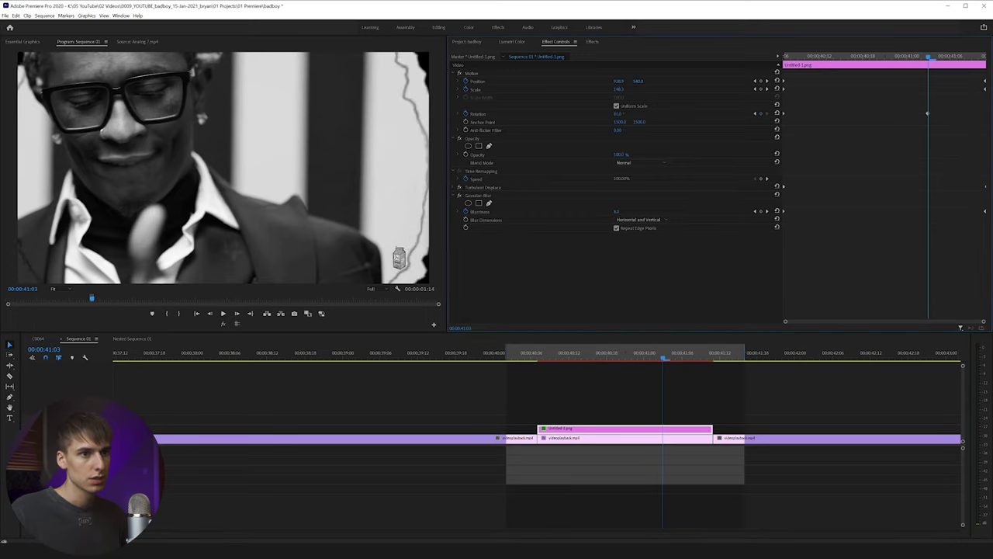
Step: Play the circle overlay section repeatedly from its start to review the animated rotation, distortion and blur
click(533, 355)
key(space)
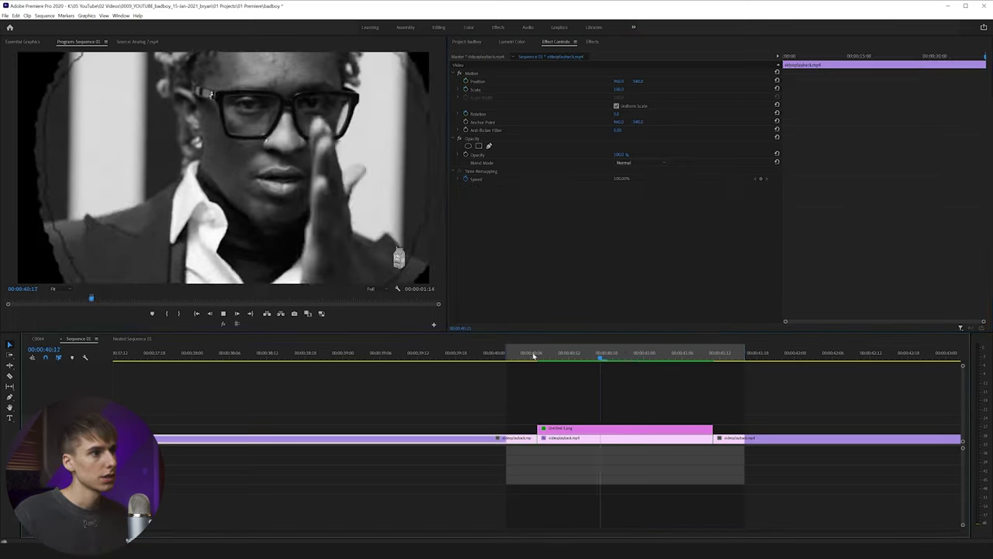
key(space)
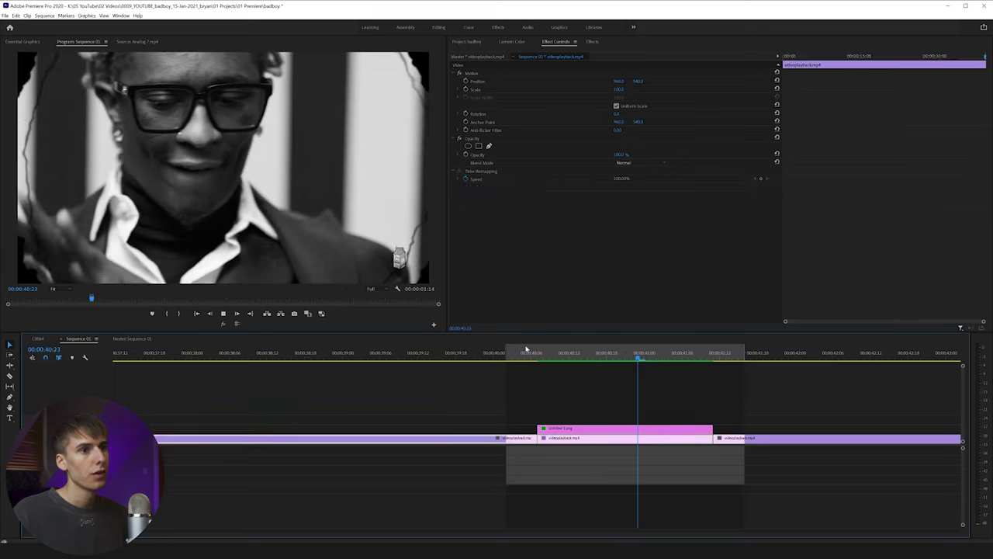
key(space)
click(554, 428)
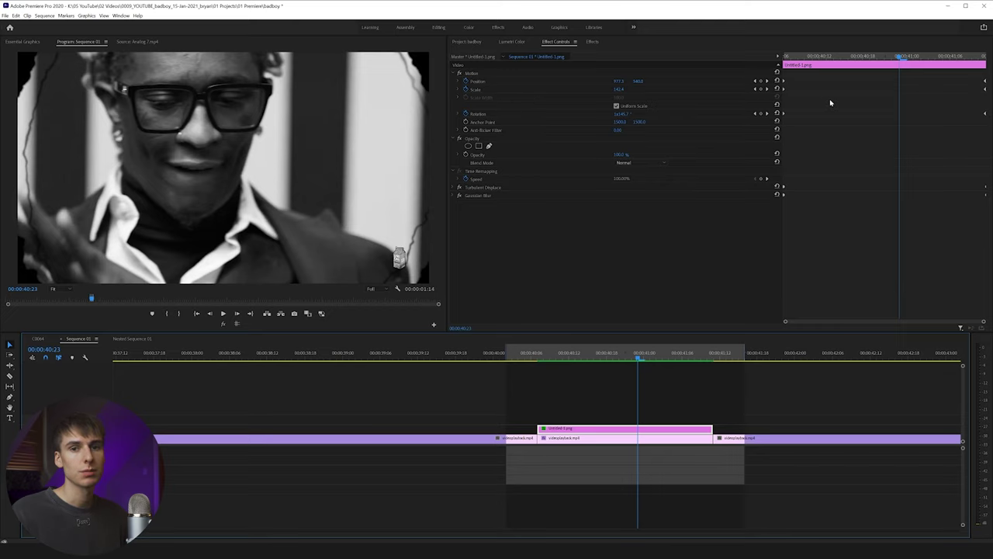
drag(791, 57, 764, 55)
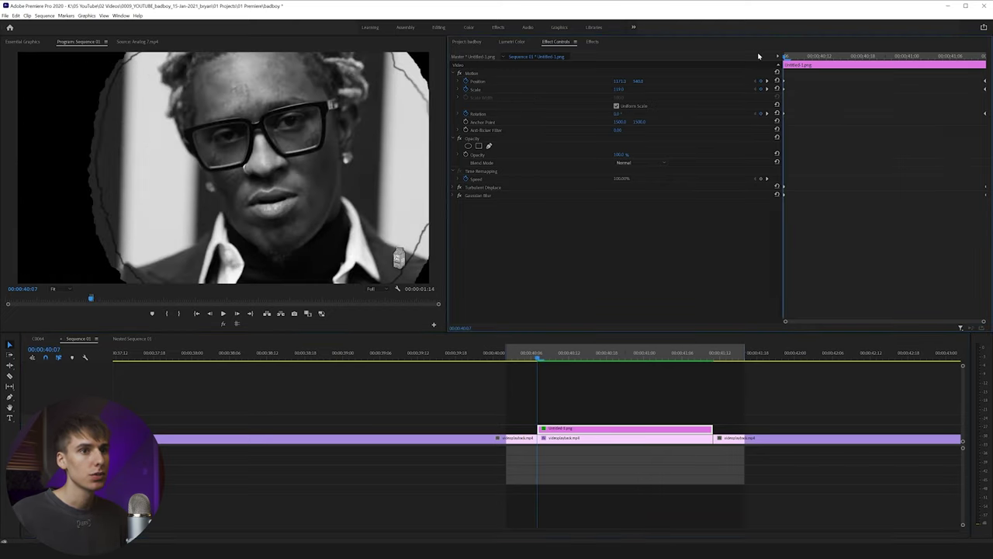
key(space)
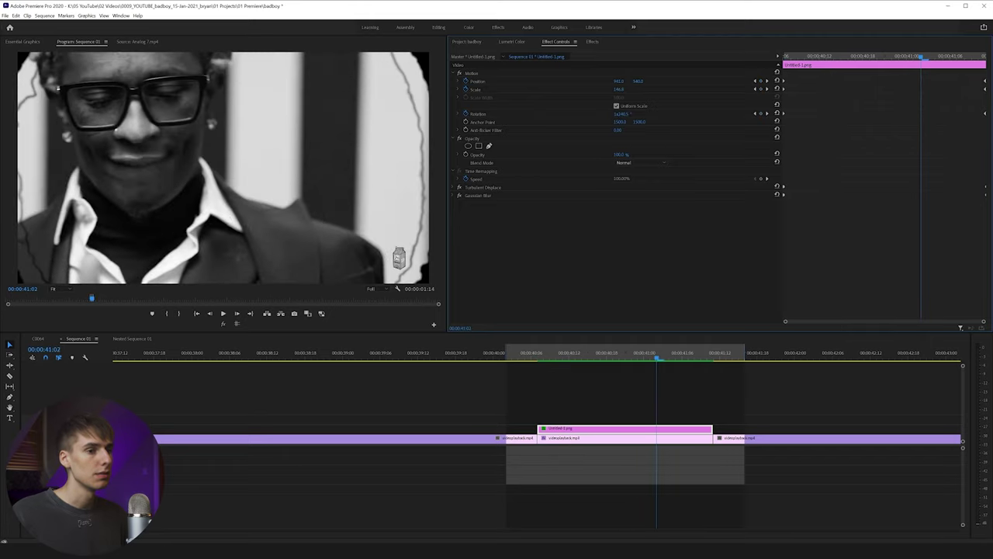
mouse_move(532, 356)
mouse_down()
mouse_move(670, 356)
mouse_move(533, 364)
mouse_up()
key(space)
key(space)
click(533, 360)
key(space)
key(space)
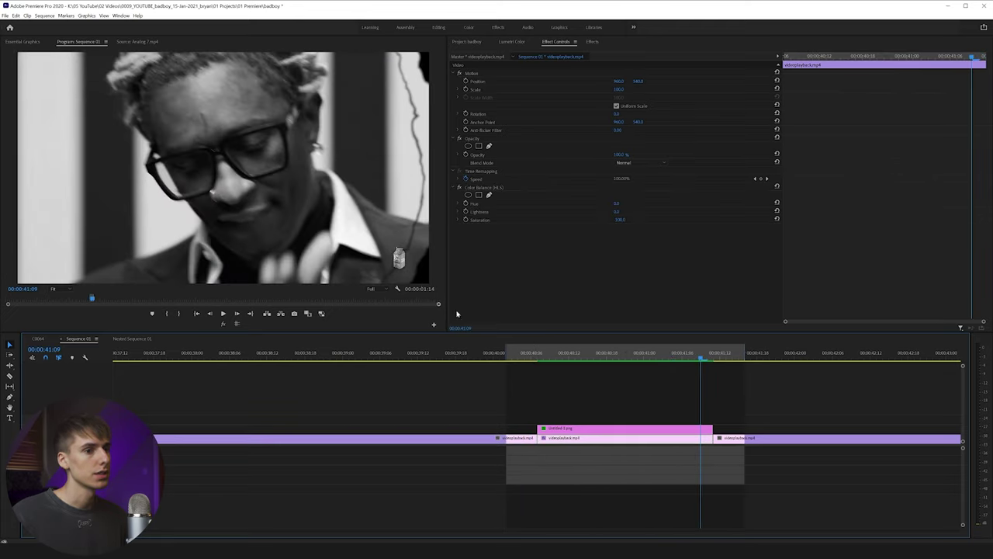
click(535, 354)
key(space)
key(space)
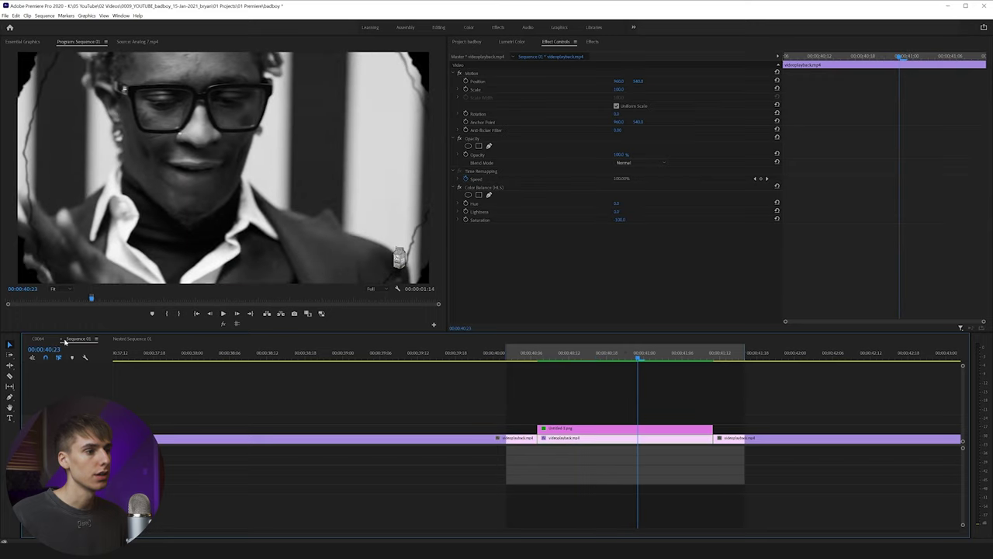
Step: Switch to the C0064 sequence and play back the nested torn-edge shot
click(40, 340)
key(Return)
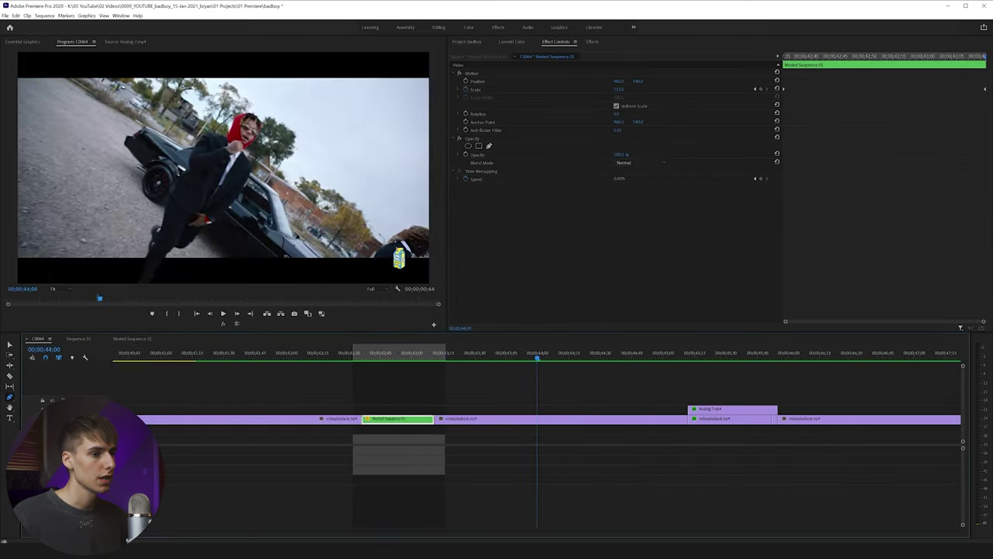
click(355, 357)
key(space)
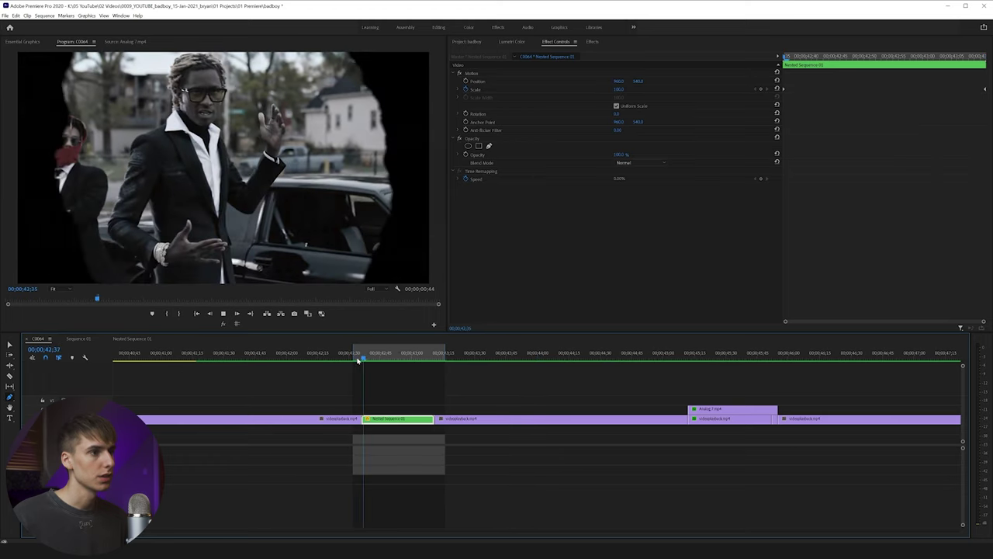
key(space)
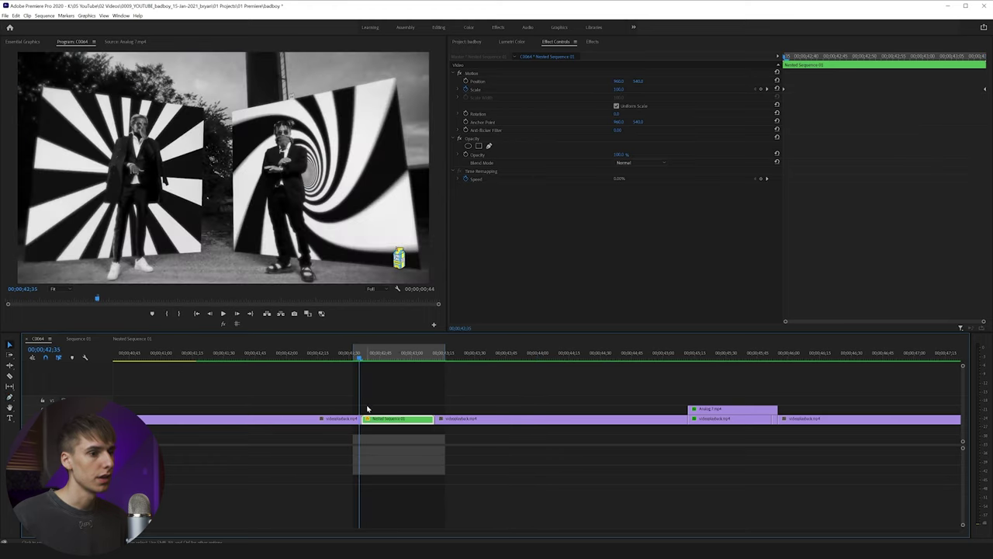
Step: Open Nested Sequence 01 and examine the torn-edge overlay's Gaussian Blur, Turbulent Displace and Transform keyframes along the clip
double_click(374, 419)
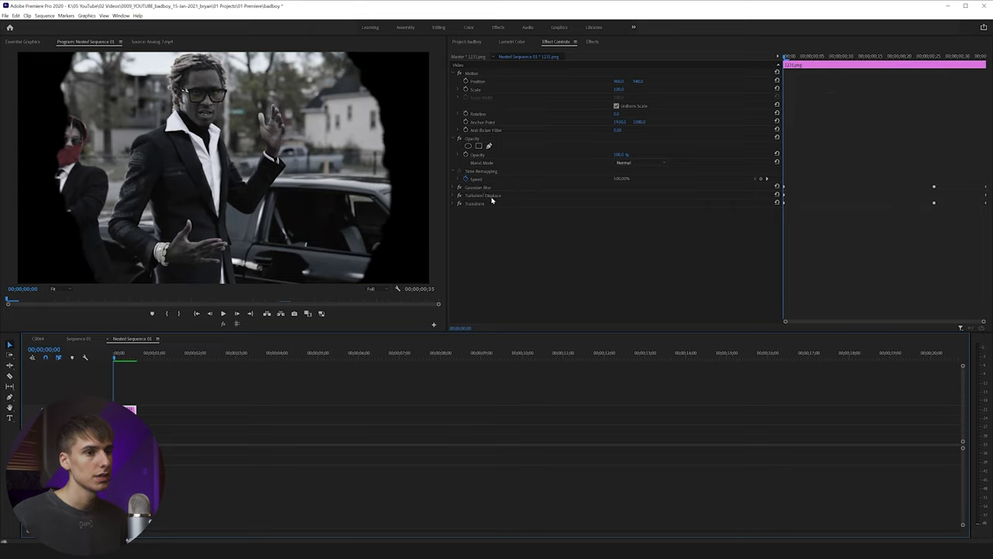
click(480, 195)
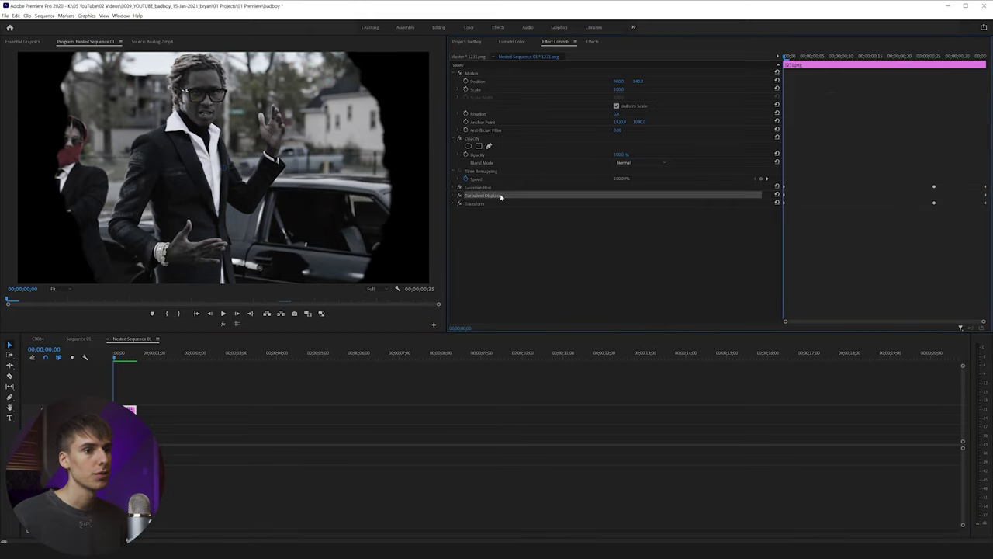
click(452, 204)
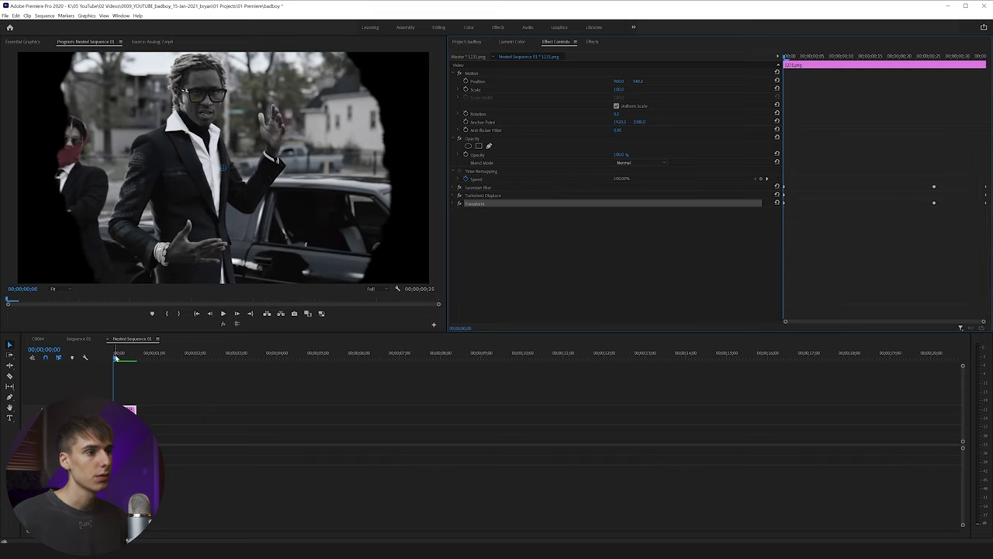
drag(117, 357, 136, 358)
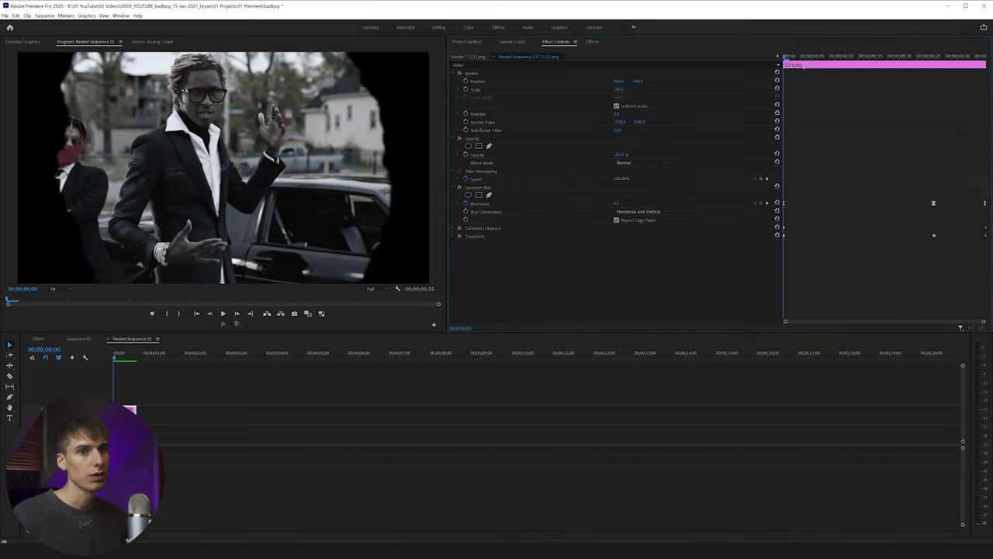
drag(817, 65, 924, 76)
click(456, 229)
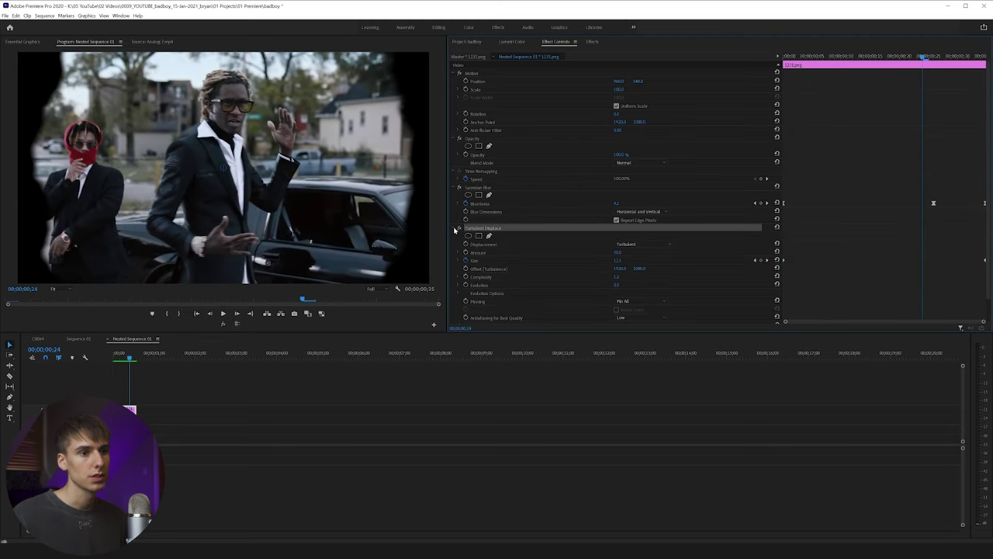
drag(836, 65, 942, 72)
click(460, 228)
drag(912, 62, 936, 136)
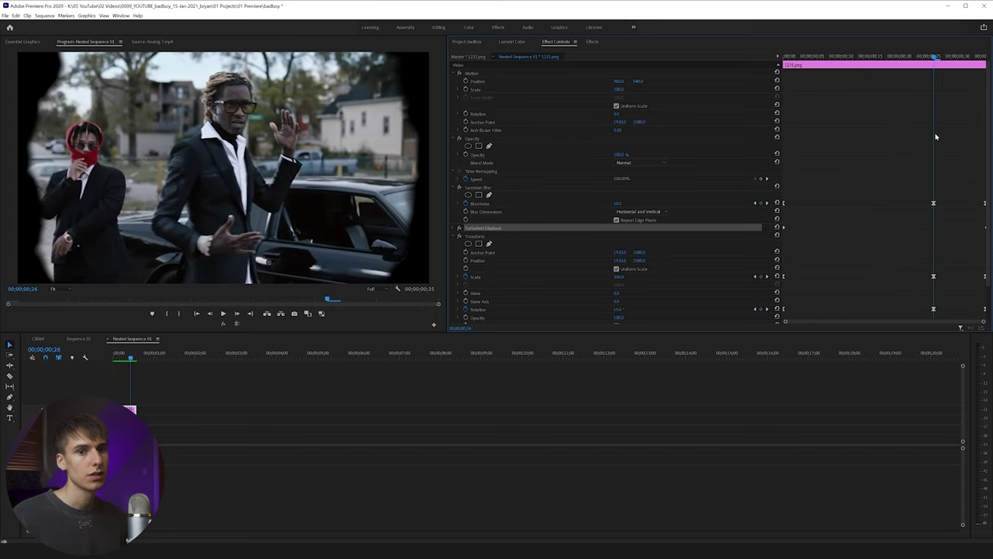
drag(938, 136, 918, 154)
Step: Return to Sequence 01 and replay the black-and-white circle overlay section from just before its start
key(Return)
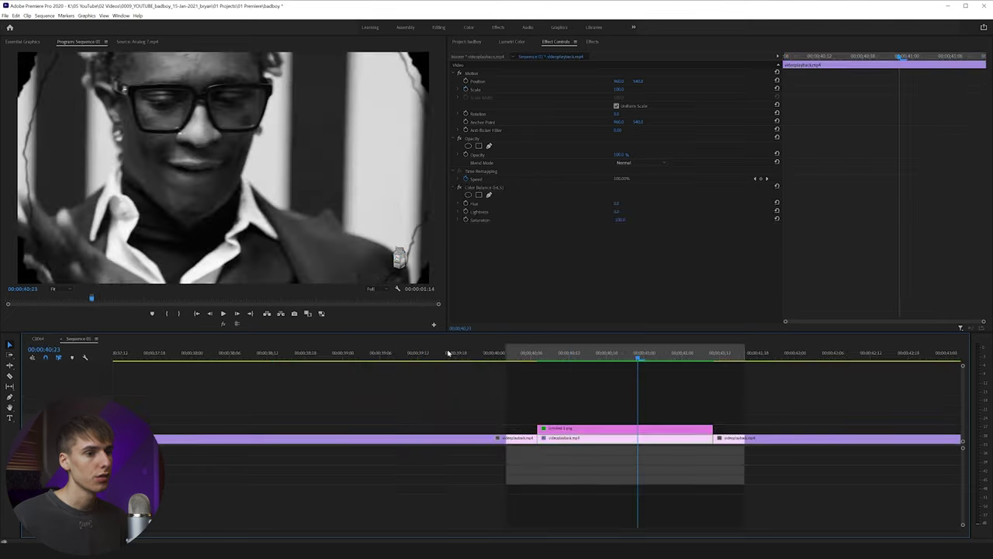
click(526, 353)
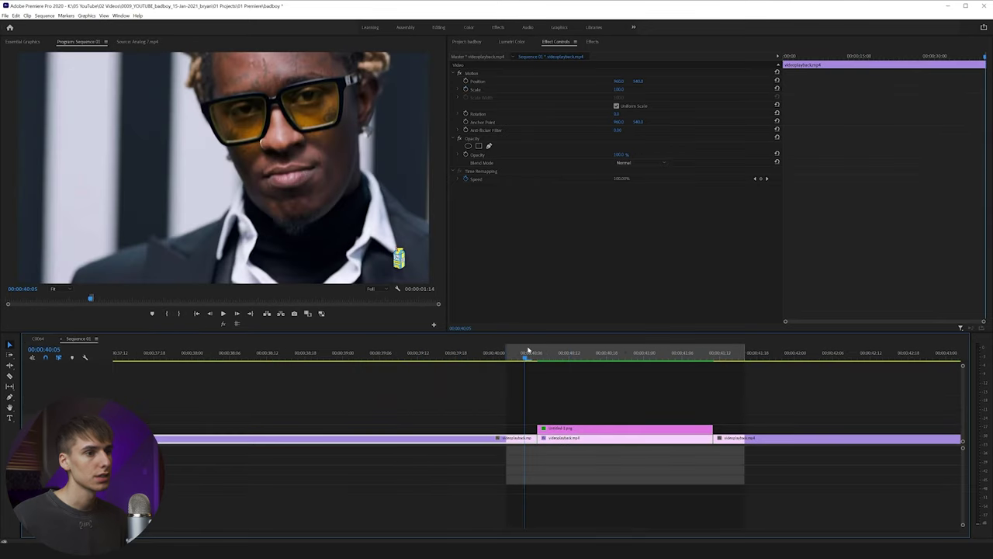
key(space)
click(528, 351)
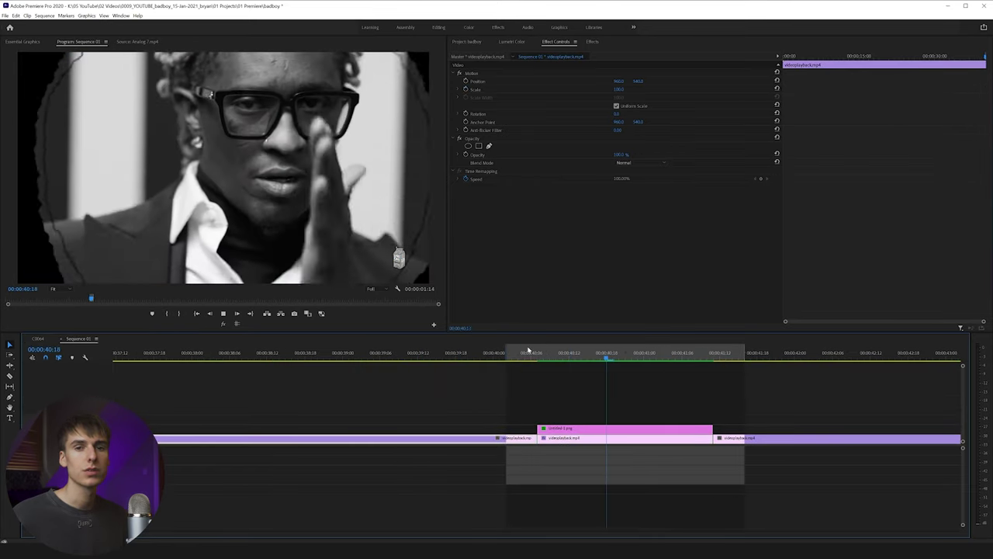
key(space)
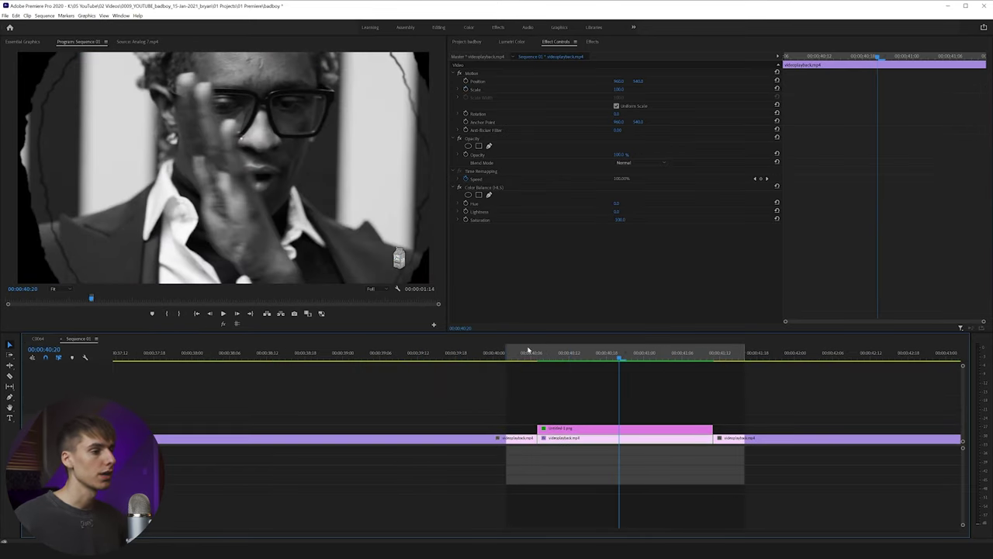
click(536, 353)
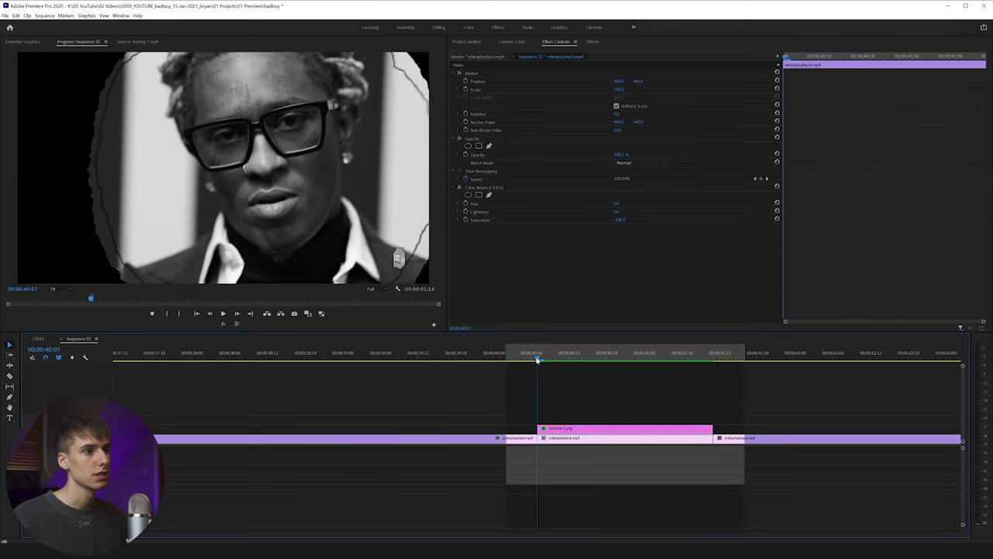
Step: Scrub Sequence 01 to the black-and-white shots around 00:01:42 and examine their folded-paper texture
key(space)
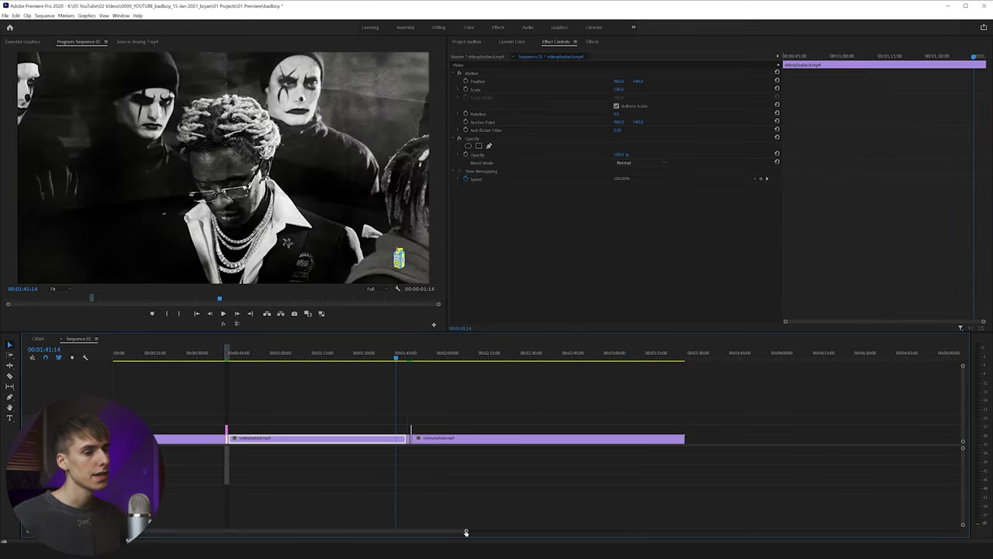
drag(465, 533, 290, 527)
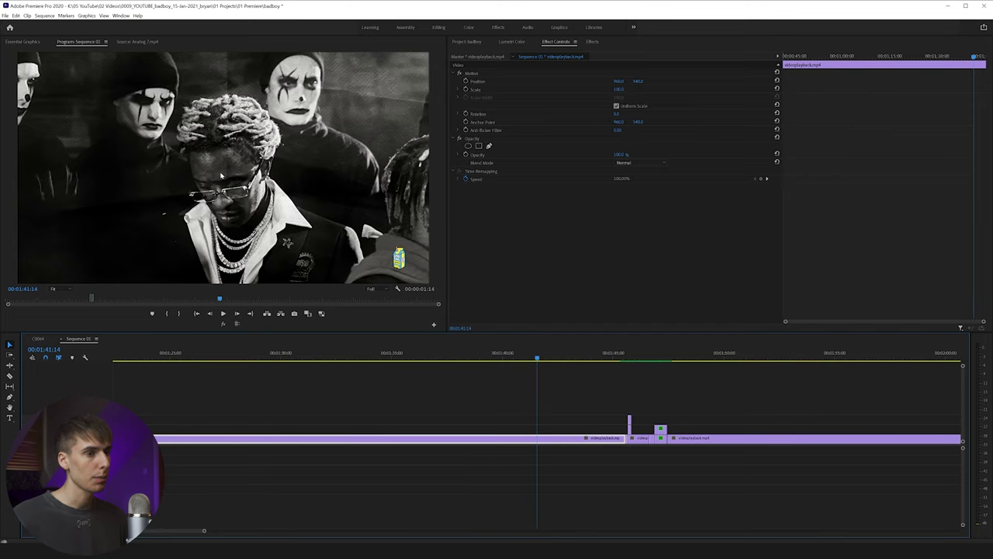
drag(537, 358, 551, 359)
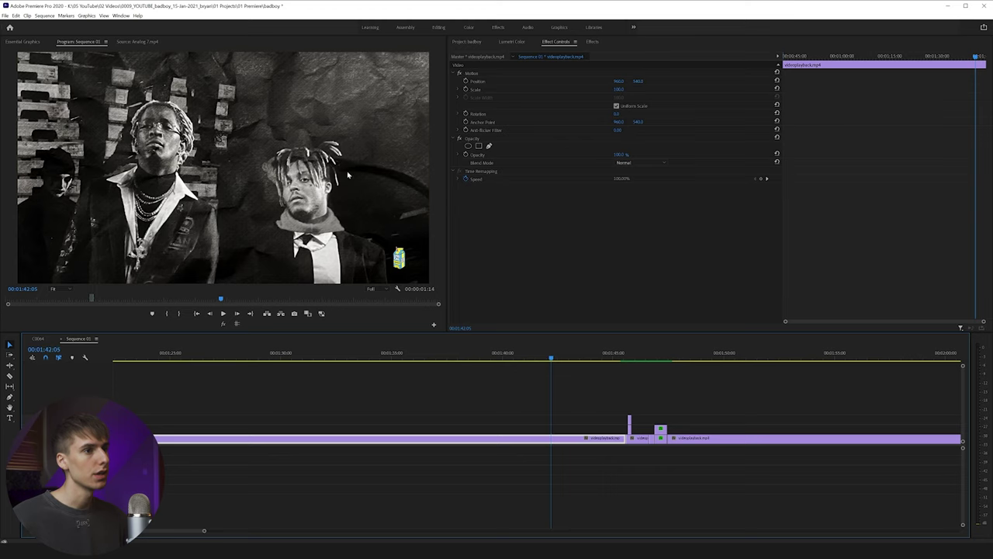
click(390, 355)
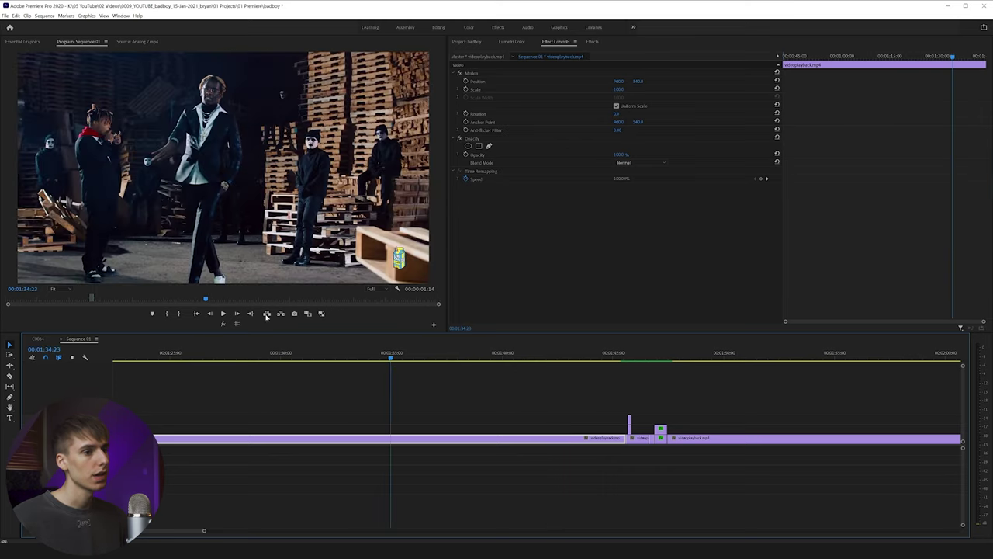
click(294, 314)
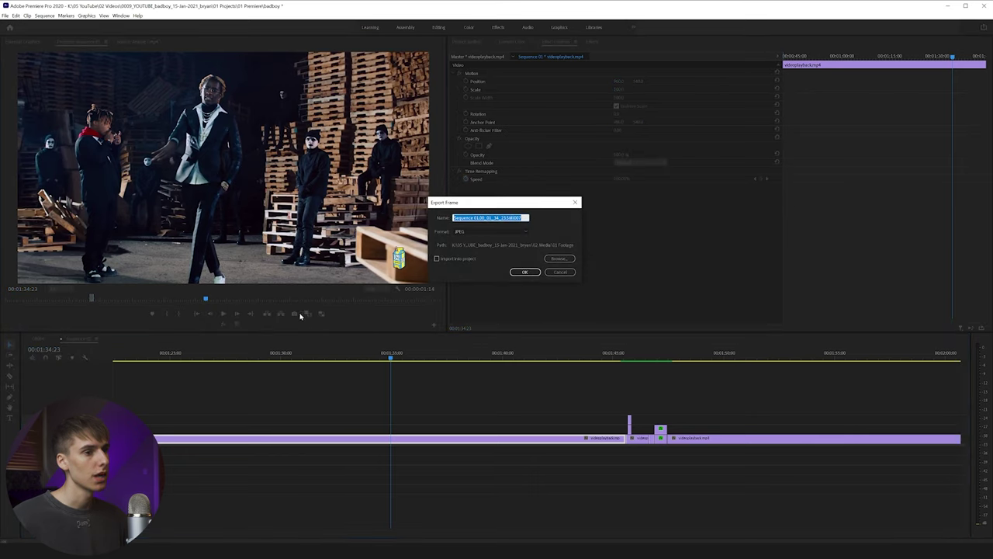
click(554, 273)
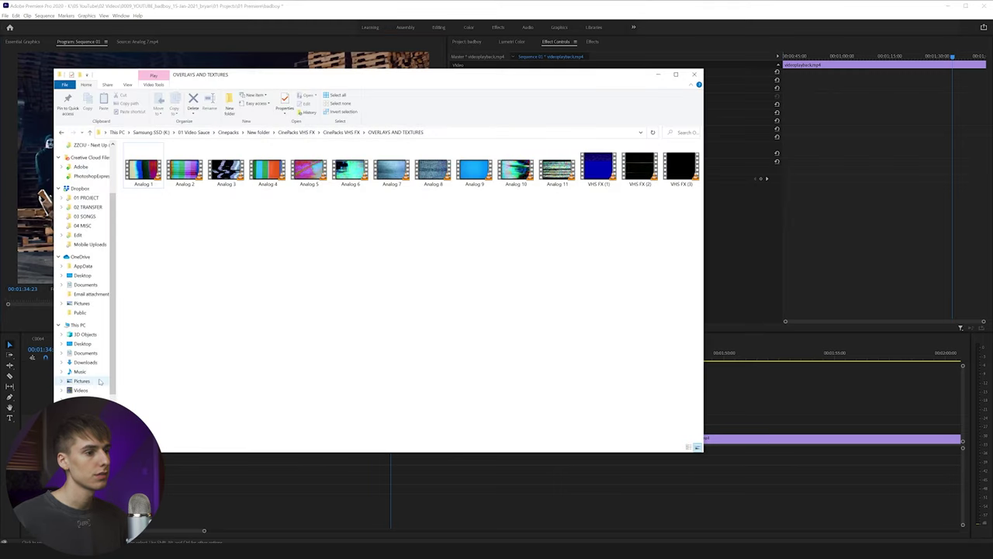
Step: Switch to Photoshop, unlock the exported still's Background layer and convert it to a smart object
double_click(267, 70)
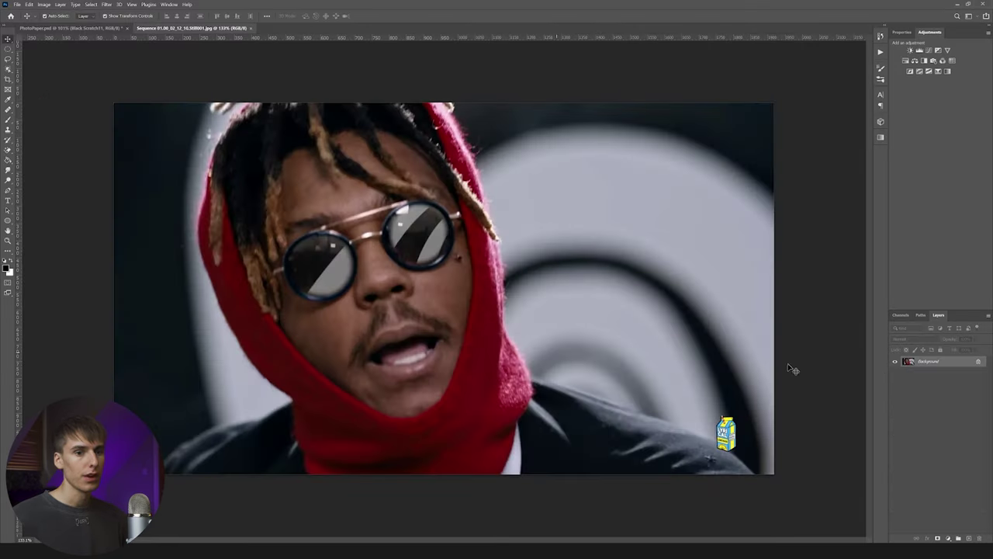
click(977, 361)
right_click(938, 364)
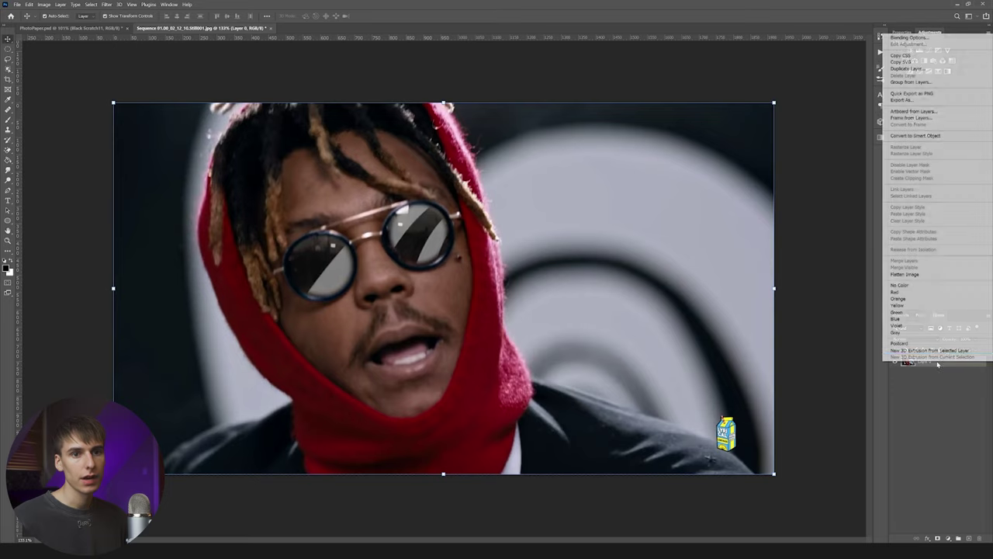
click(916, 135)
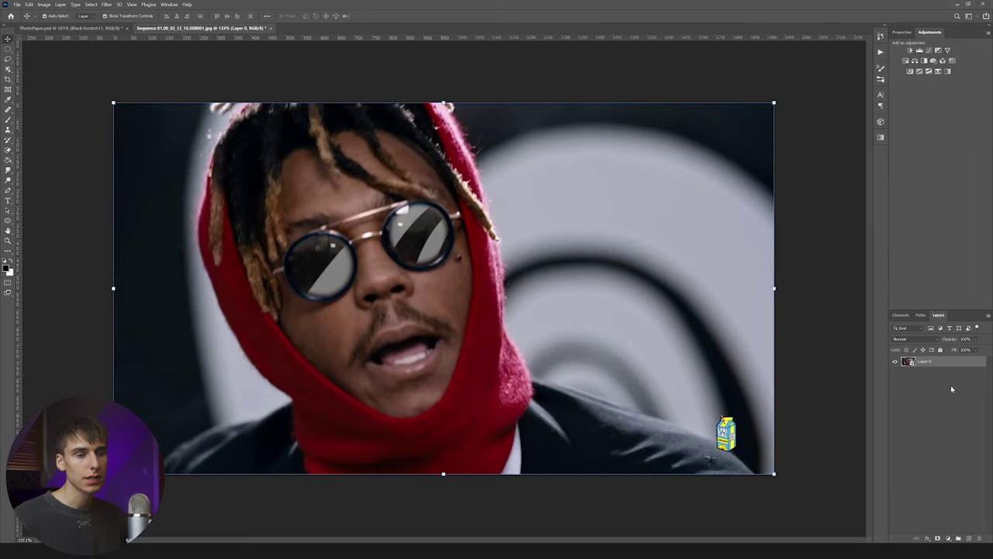
Step: Apply the Add Noise filter to Layer 0 with an amount of 12.5%, Uniform distribution and Monochromatic on
click(107, 4)
click(952, 367)
click(952, 367)
click(106, 4)
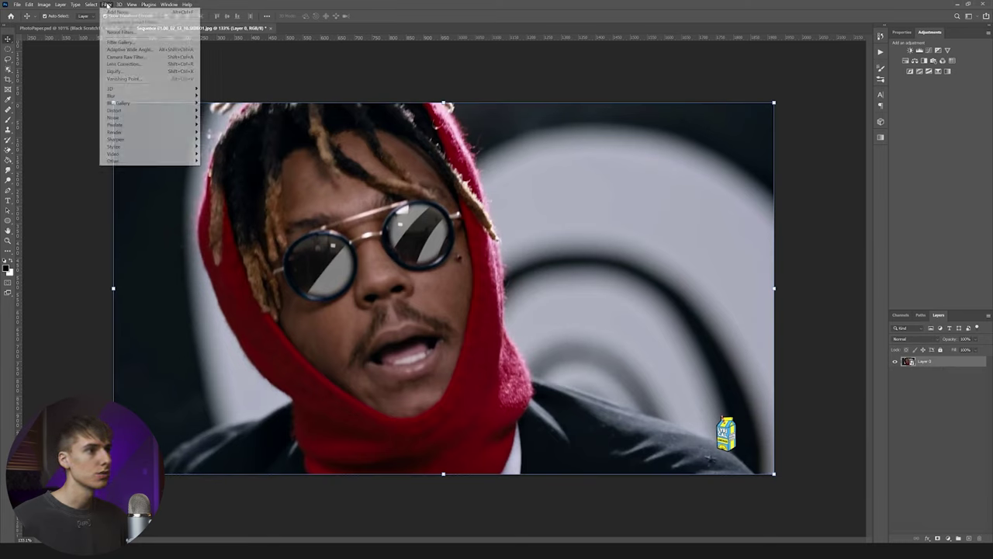
mouse_move(173, 118)
click(221, 120)
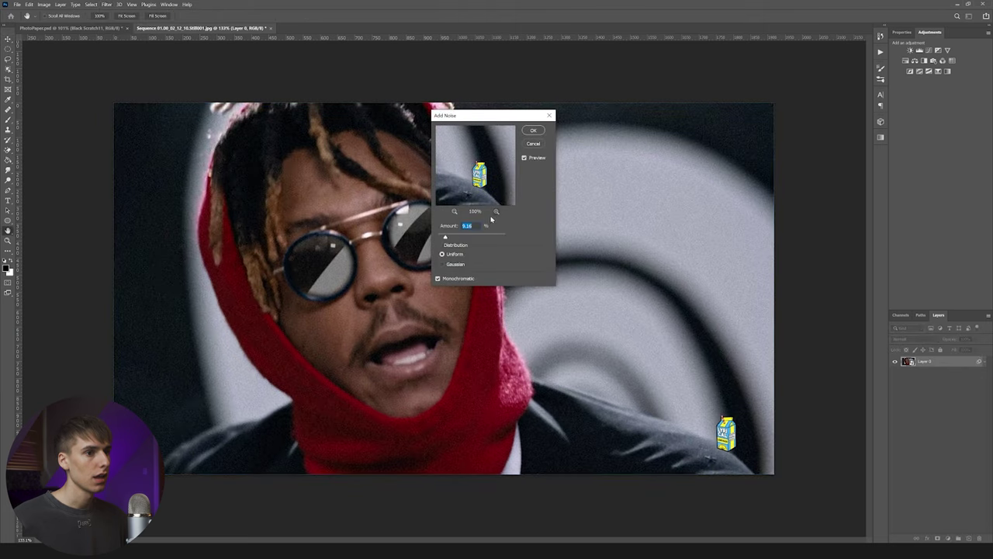
drag(447, 238, 448, 239)
click(442, 264)
click(442, 254)
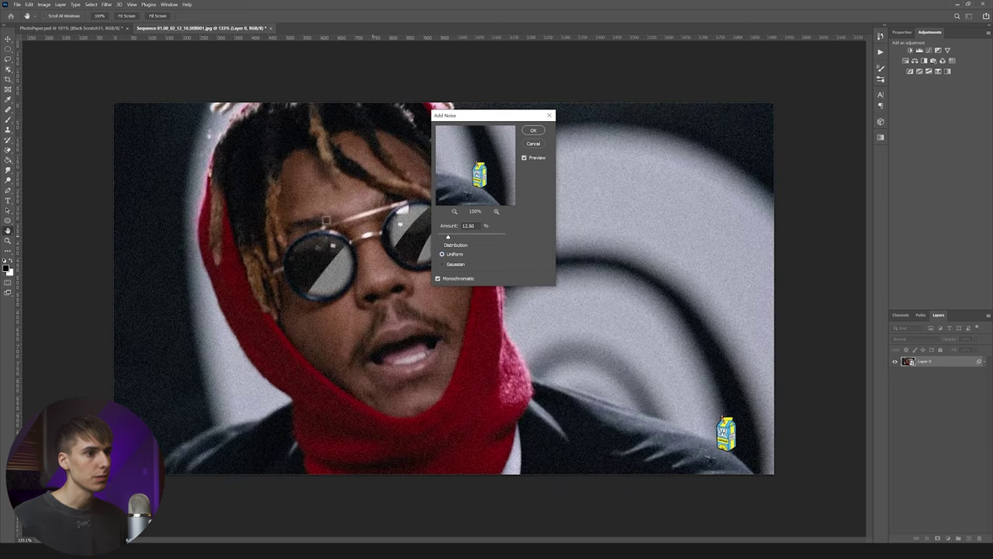
click(533, 131)
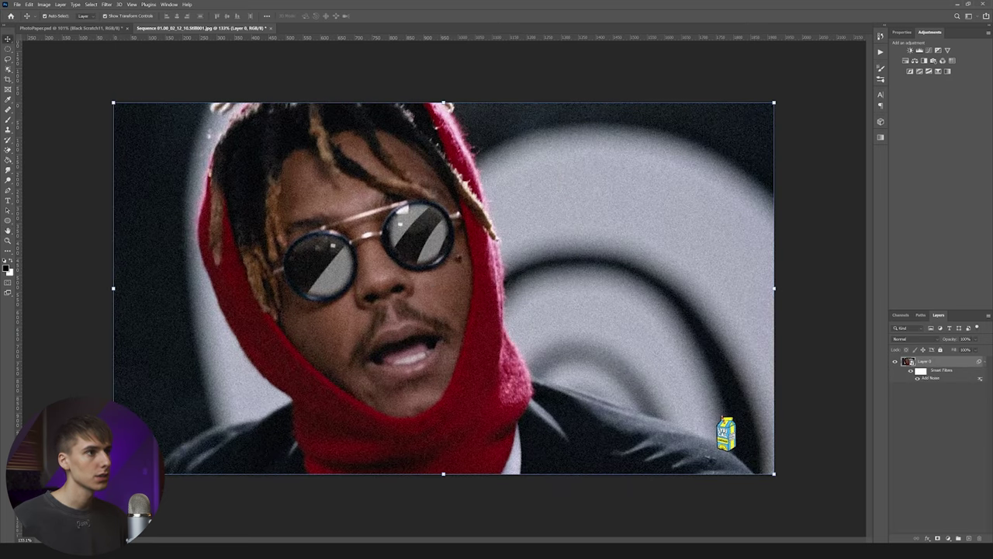
Step: Turn Layer 0 black and white by fully desaturating it with a Hue/Saturation adjustment
click(44, 4)
mouse_move(46, 24)
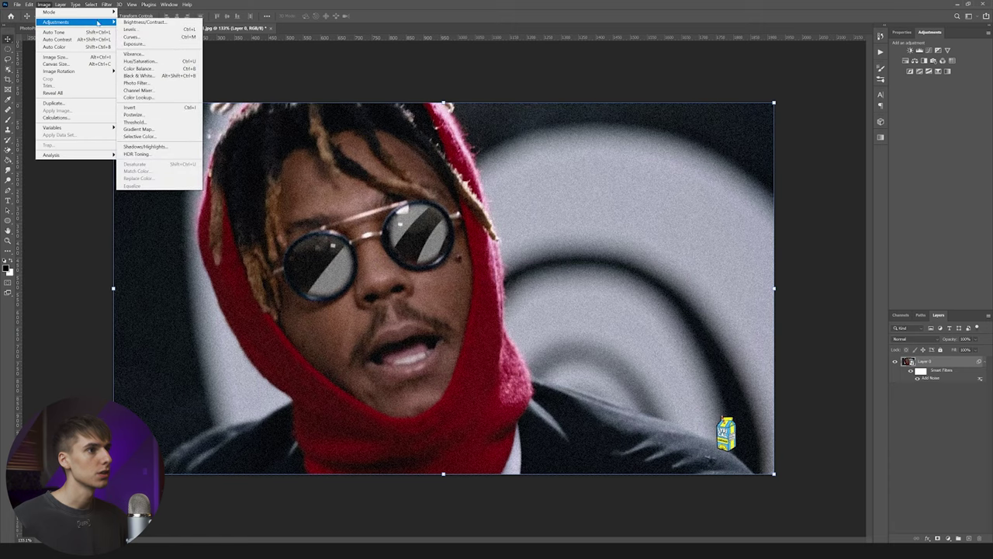
click(139, 61)
drag(475, 201, 364, 195)
click(561, 145)
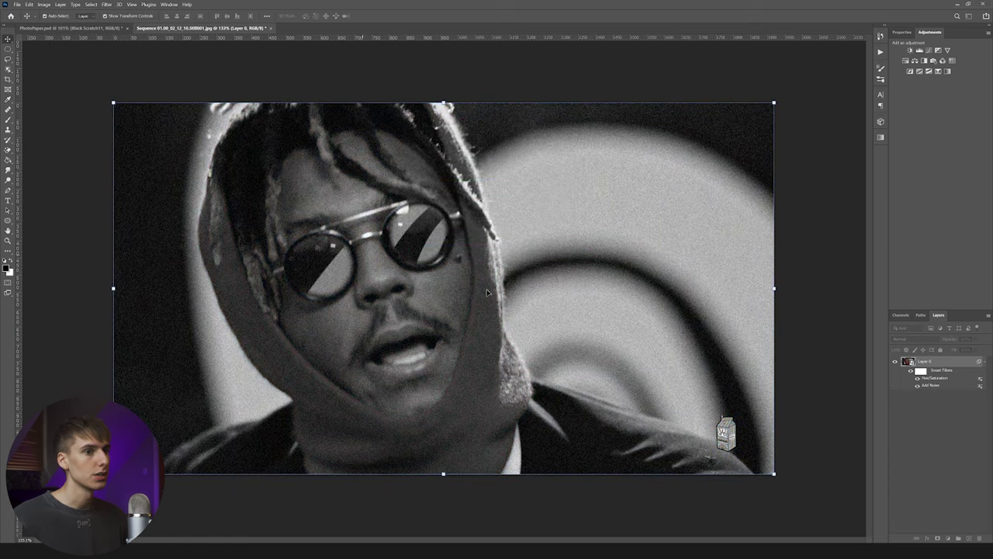
Step: Switch to Premiere Pro and scrub to the black-and-white shot around 00:01:41 to examine its tint
scroll(719, 436, up, 1)
key(l)
click(941, 62)
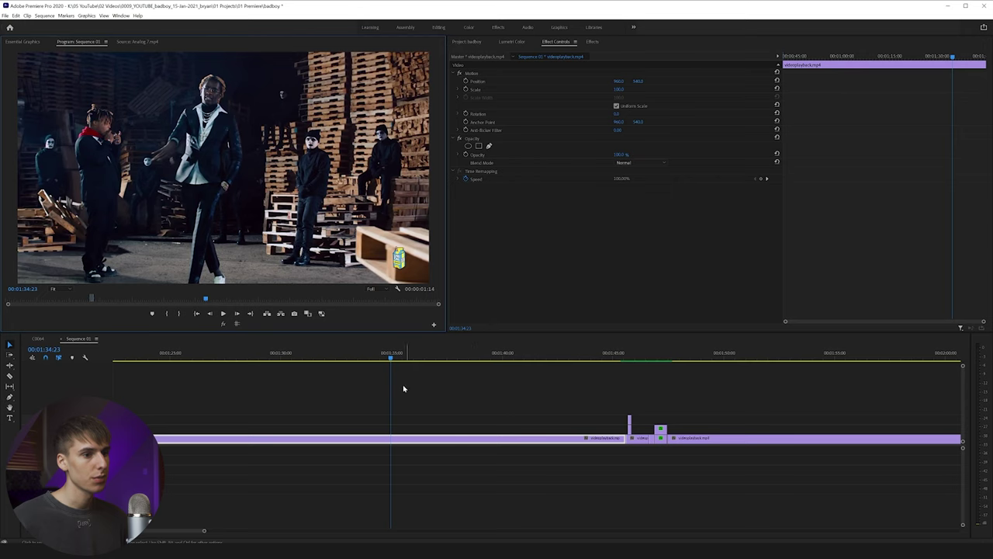
drag(393, 358, 542, 359)
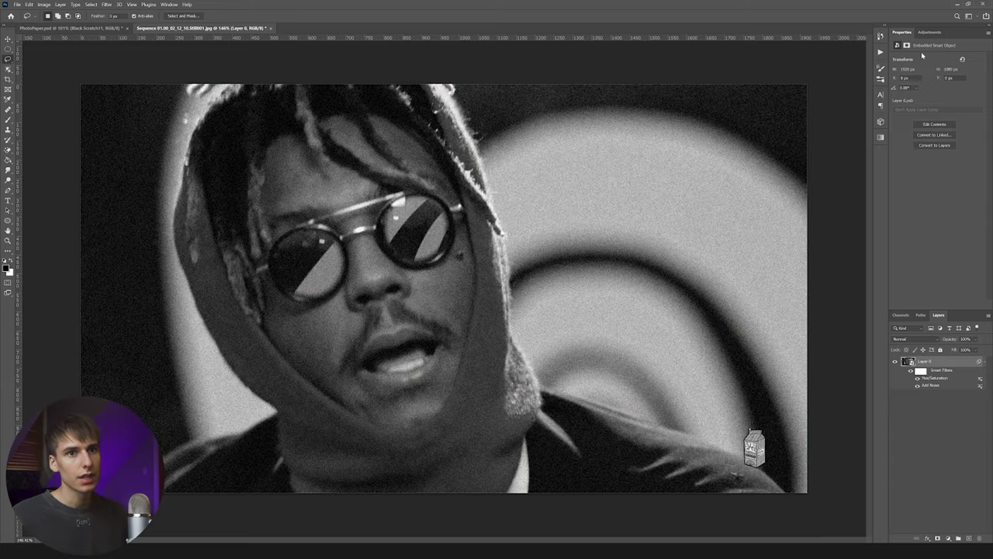
Step: Return to Photoshop and add a Photo Filter adjustment layer above Layer 0, using a dark brown filter colour
click(933, 32)
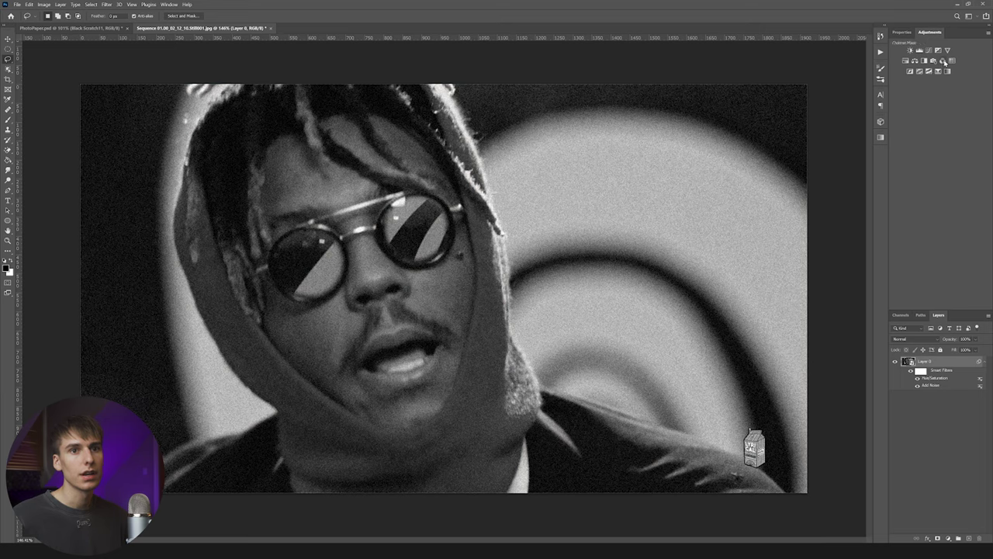
click(932, 59)
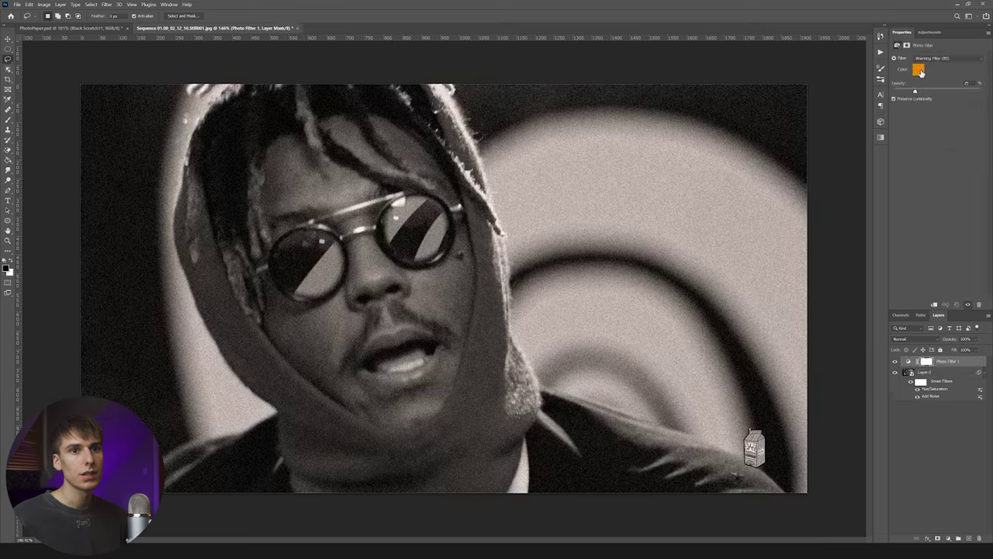
click(919, 71)
drag(710, 242, 692, 267)
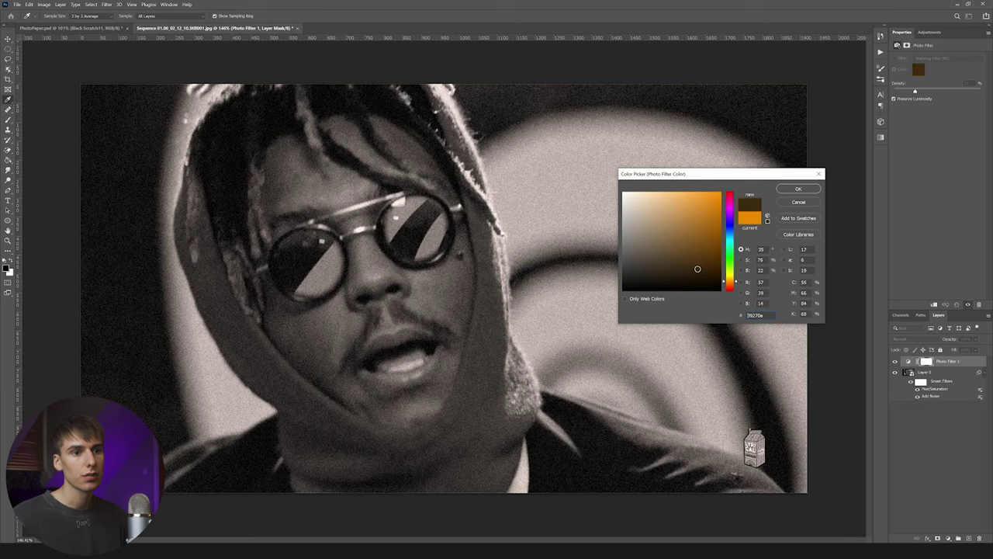
click(795, 189)
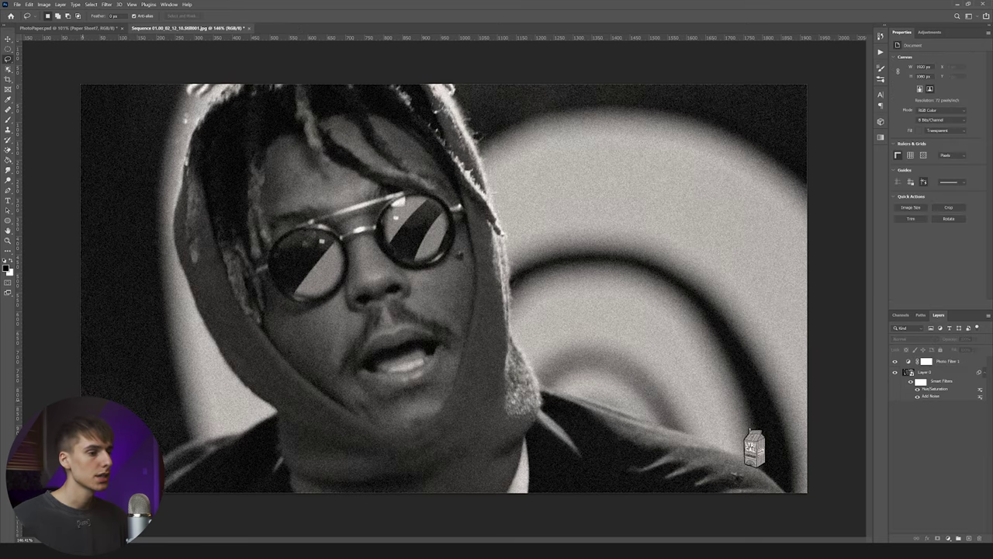
Step: Switch to File Explorer and open the Paper Textures folder inside MY PACK
key(alt+Tab)
click(89, 384)
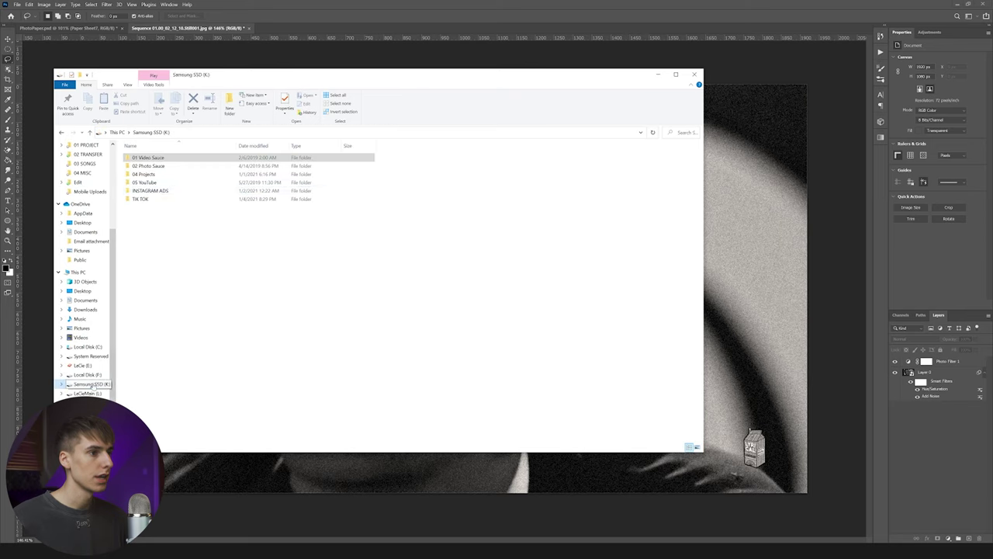
scroll(72, 172, up, 3)
scroll(72, 172, up, 3)
click(83, 160)
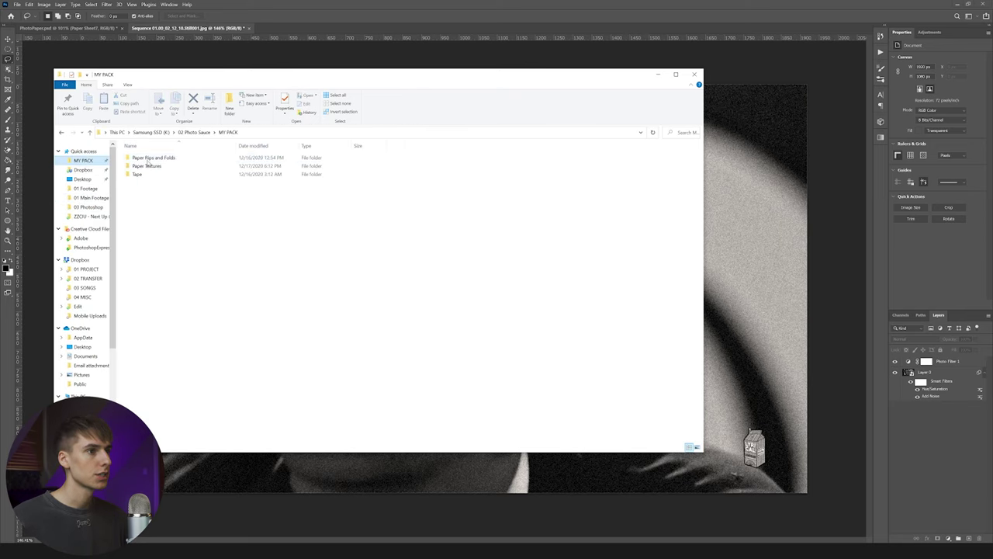
click(156, 168)
double_click(156, 167)
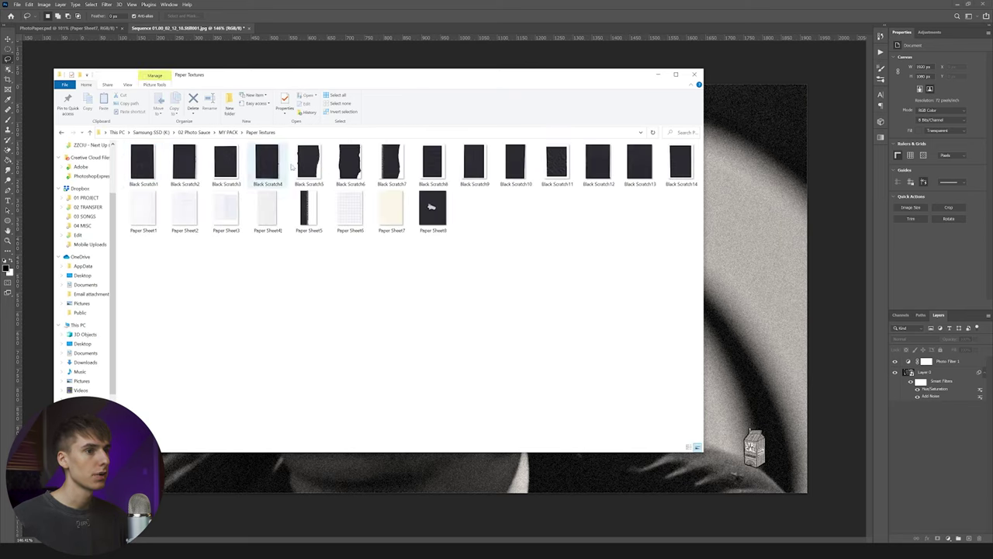
Step: Place the Paper Sheet7 texture into the still, rotate it -90° and scale it to cover the whole canvas
drag(392, 210, 556, 262)
key(Return)
drag(593, 269, 447, 137)
drag(442, 193, 276, 118)
drag(490, 353, 841, 505)
drag(725, 368, 725, 413)
key(Return)
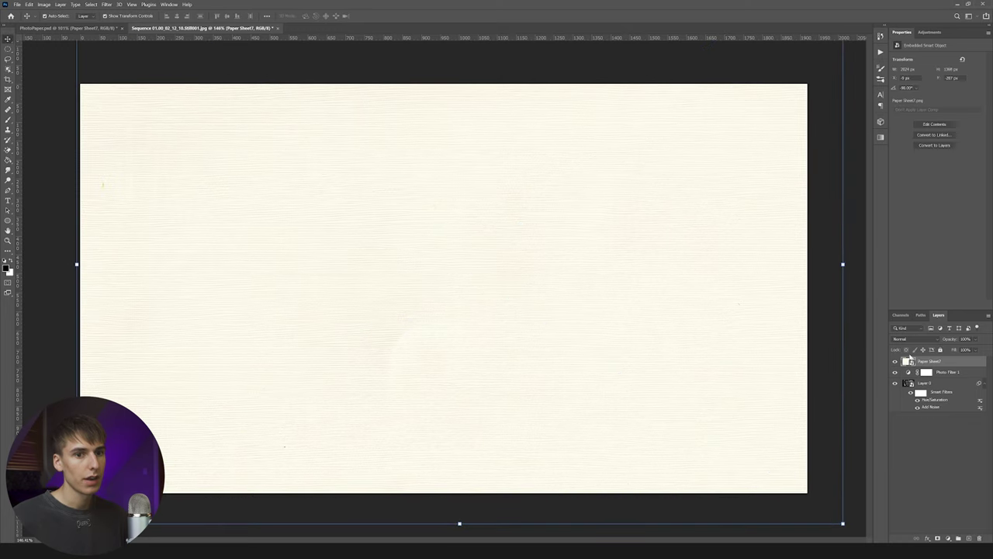
Step: Set the Paper Sheet7 layer's blend mode to Multiply and convert the layer to a smart object
click(908, 339)
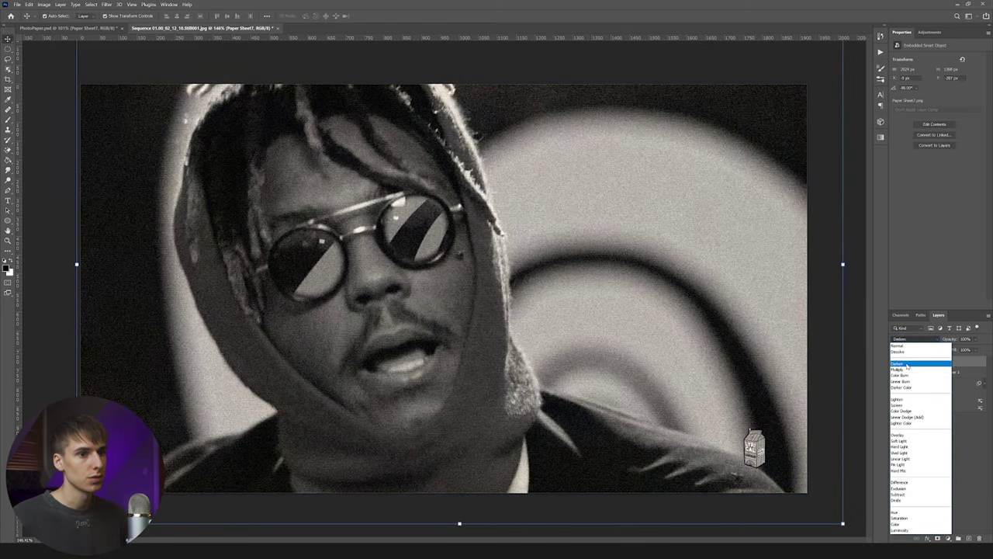
click(899, 370)
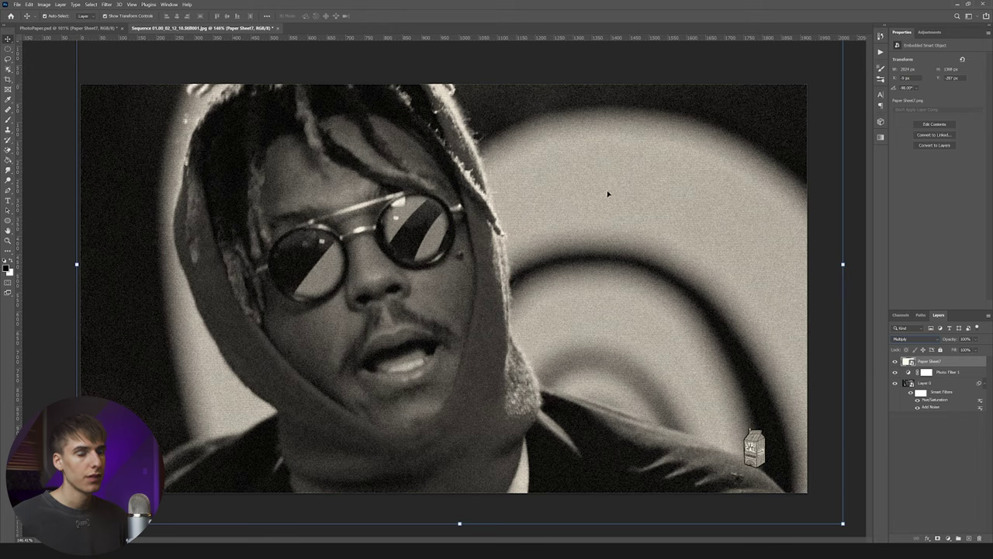
right_click(948, 363)
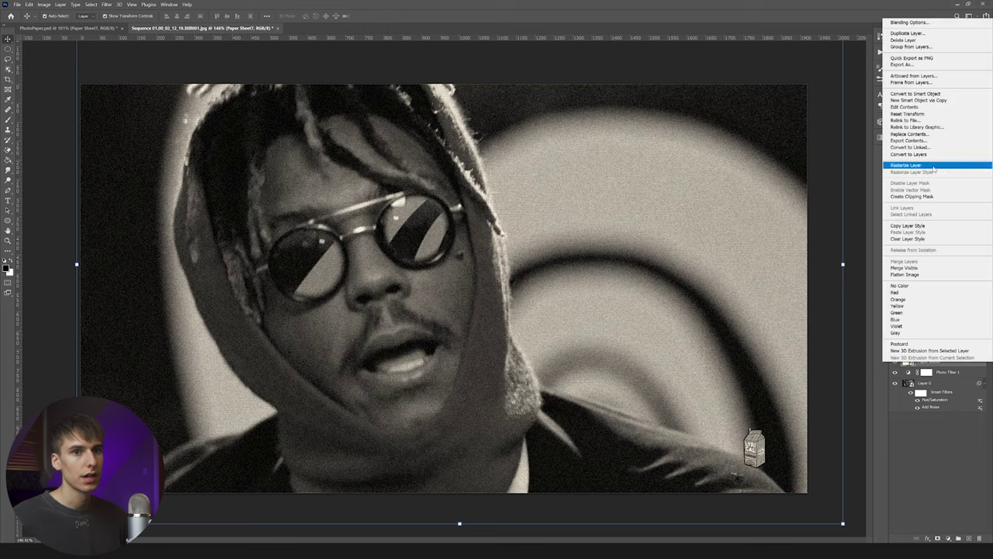
click(935, 95)
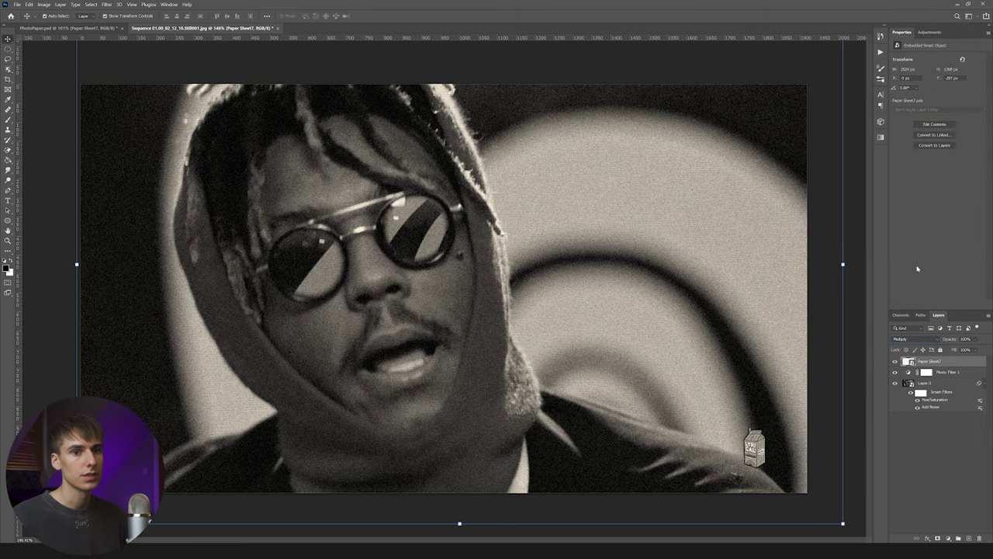
Step: Apply a Hue/Saturation adjustment with saturation -100 to the Paper Sheet7 layer
click(43, 4)
mouse_move(77, 22)
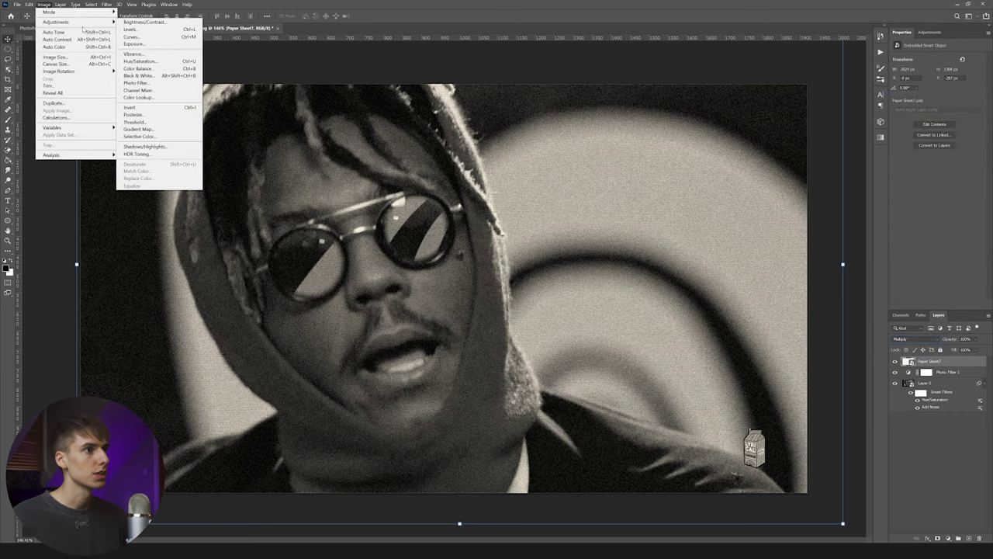
click(149, 61)
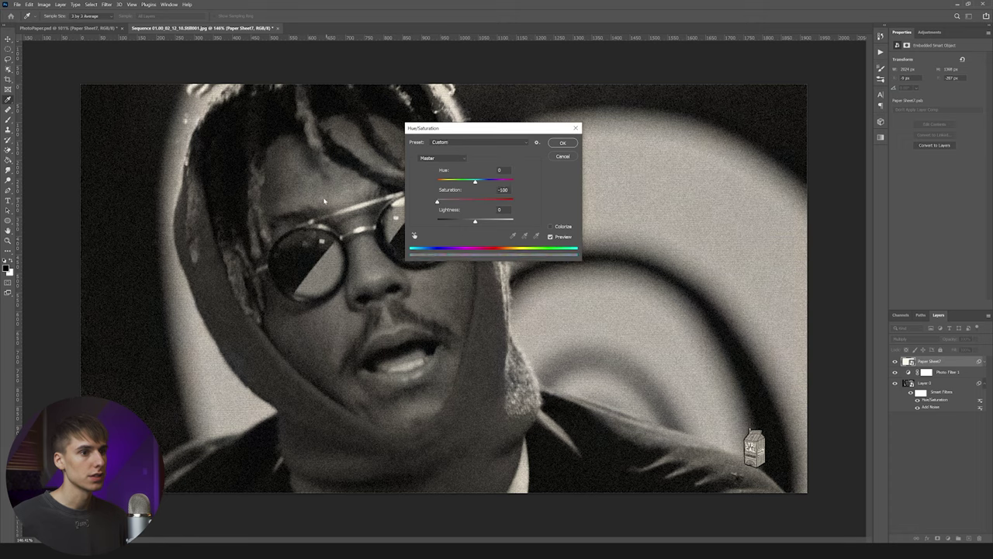
click(563, 143)
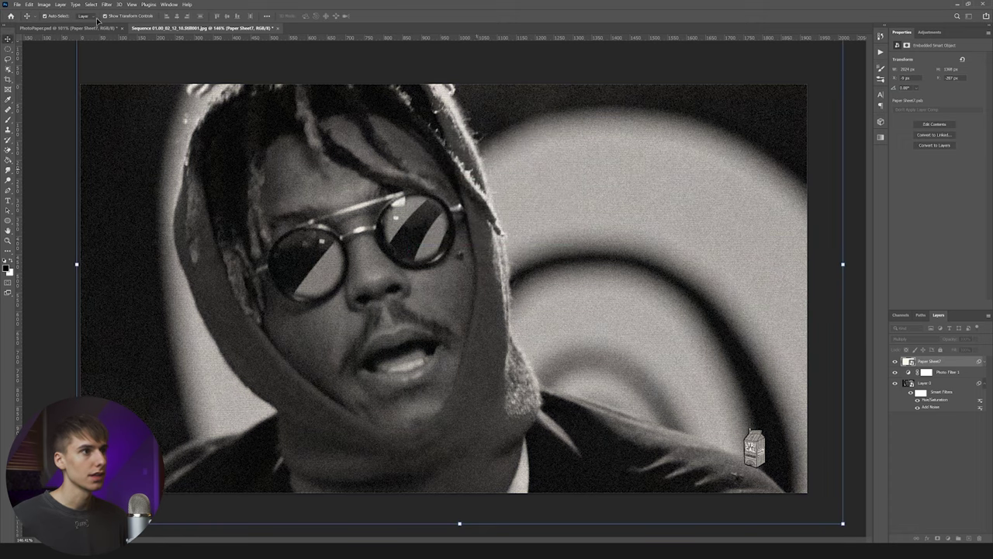
Step: Apply a Curves adjustment to the Paper Sheet7 layer with a darkening point at input 203, output 59
click(44, 4)
mouse_move(78, 22)
click(140, 38)
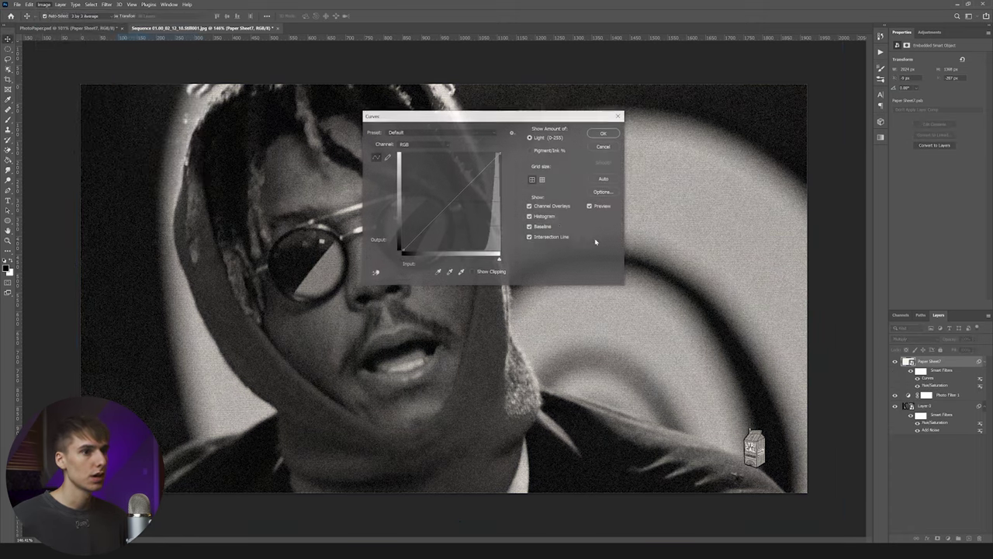
drag(490, 196, 482, 231)
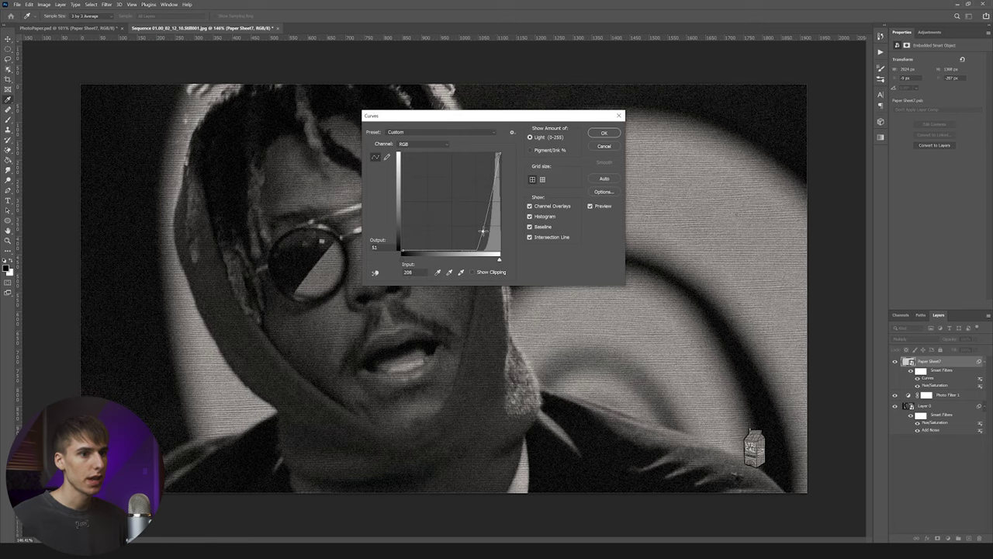
drag(483, 232, 481, 227)
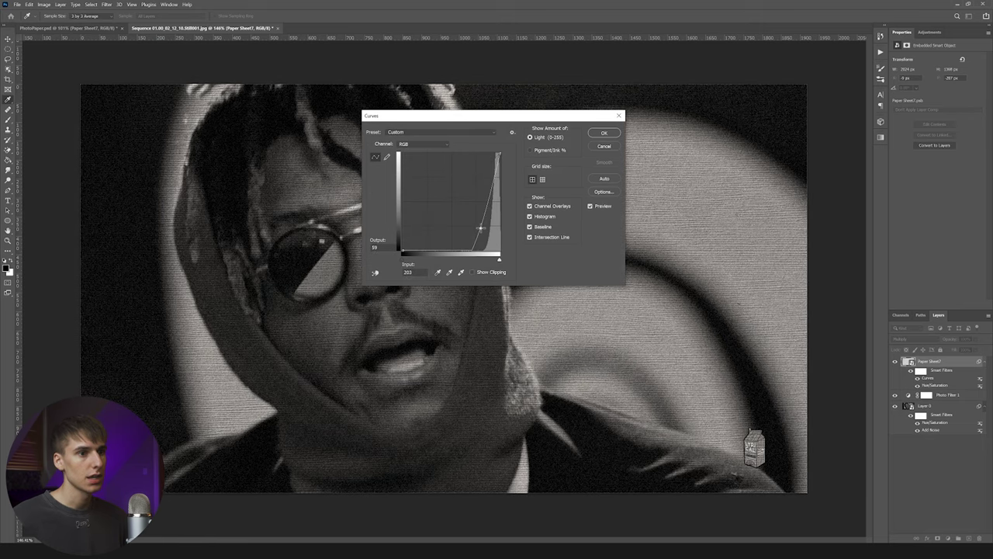
click(604, 133)
Step: Place the Black Scratch11 texture over the whole canvas, rotated -90°, set it to Screen and convert it to a smart object
scroll(667, 206, up, 5)
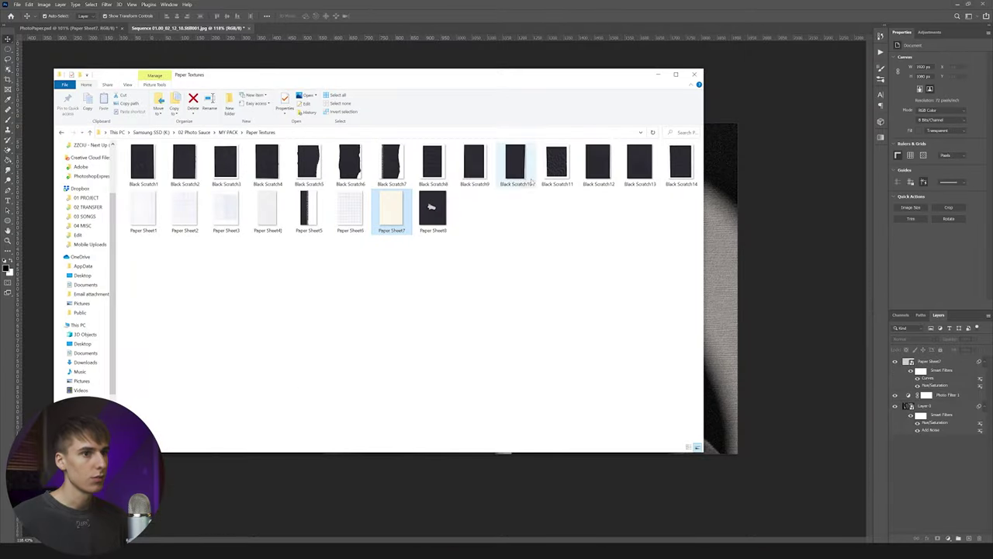
drag(557, 163, 450, 64)
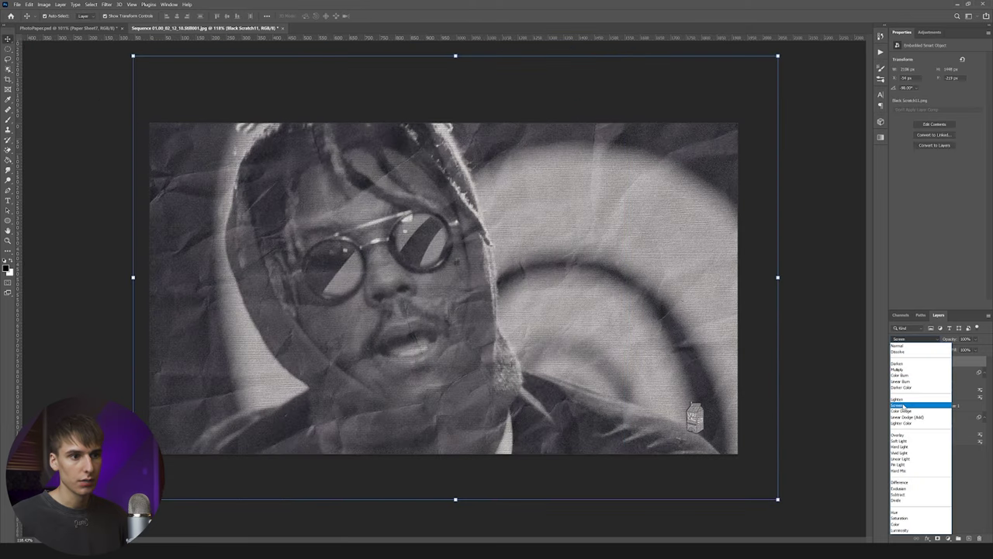
click(902, 405)
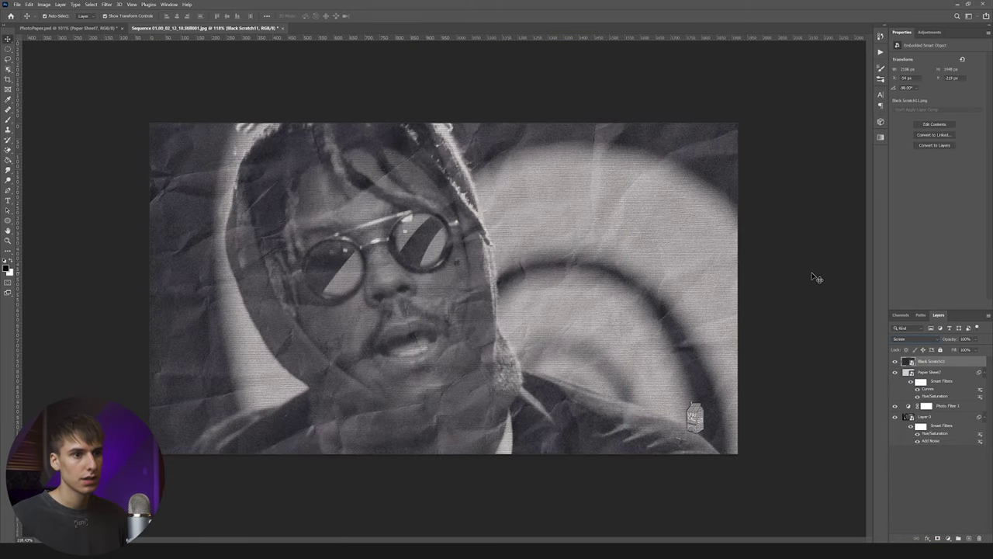
right_click(930, 364)
click(915, 96)
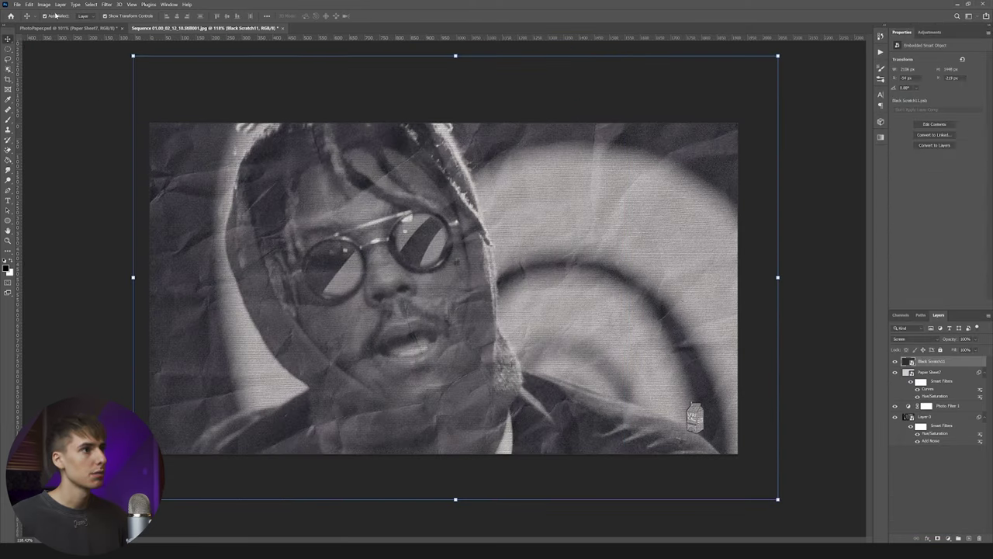
Step: Fully desaturate the Black Scratch11 layer with a Hue/Saturation adjustment
click(44, 5)
mouse_move(62, 24)
click(155, 59)
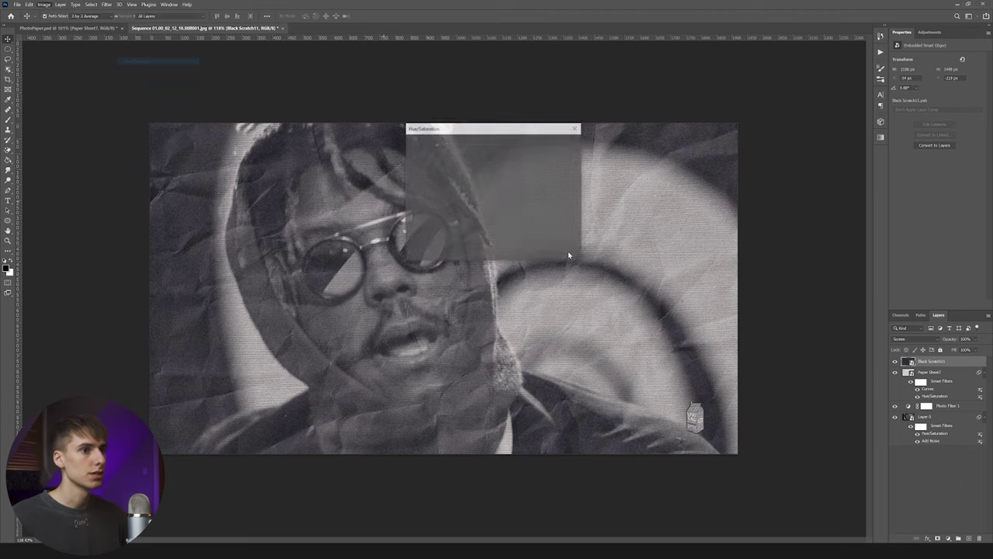
drag(484, 203, 397, 193)
click(563, 142)
Step: Apply an S-shaped Curves adjustment to the Black Scratch11 layer, with the shadow point at input 76, output 35 and the highlights raised
click(43, 5)
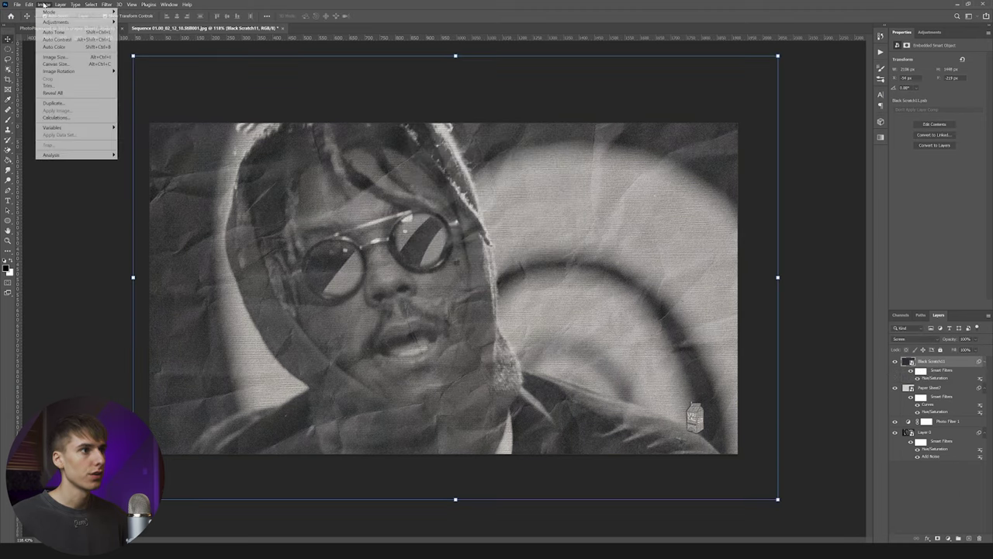
mouse_move(62, 25)
click(142, 42)
drag(481, 114, 694, 101)
drag(681, 163, 688, 176)
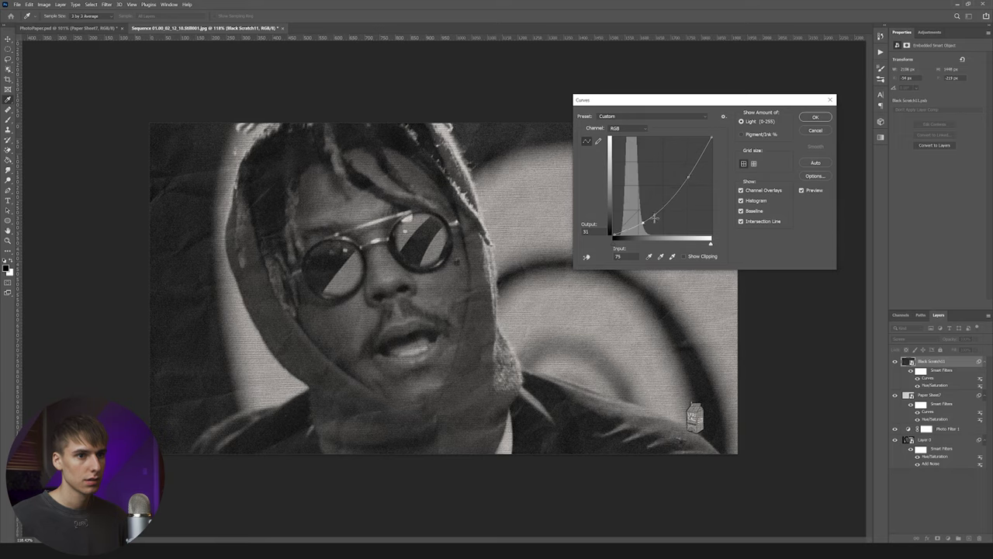
drag(688, 177, 681, 157)
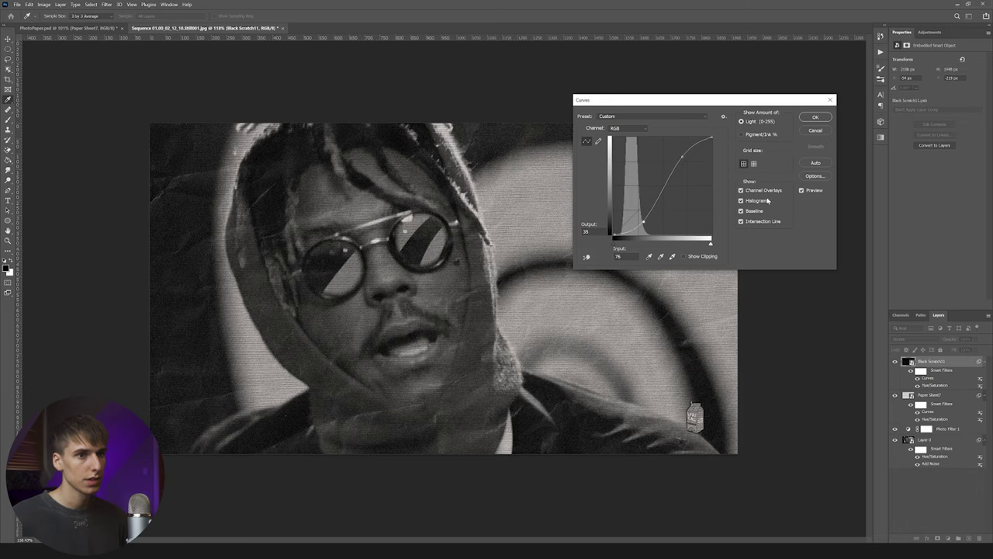
click(813, 120)
scroll(621, 284, up, 7)
scroll(612, 282, down, 8)
scroll(651, 311, up, 7)
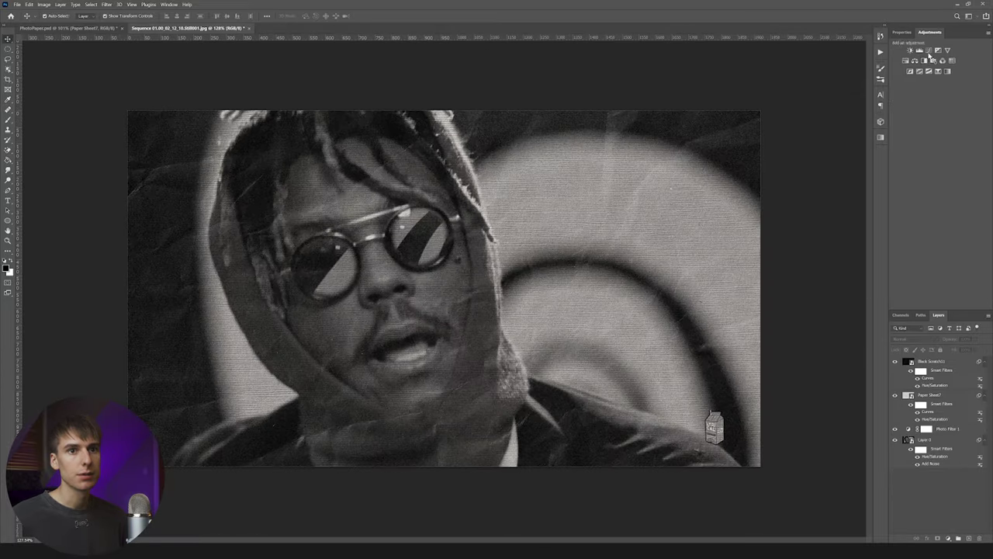
Step: Add a Curves adjustment layer directly above Layer 0 and shape an S-curve with darker shadows and brighter highlights
click(929, 51)
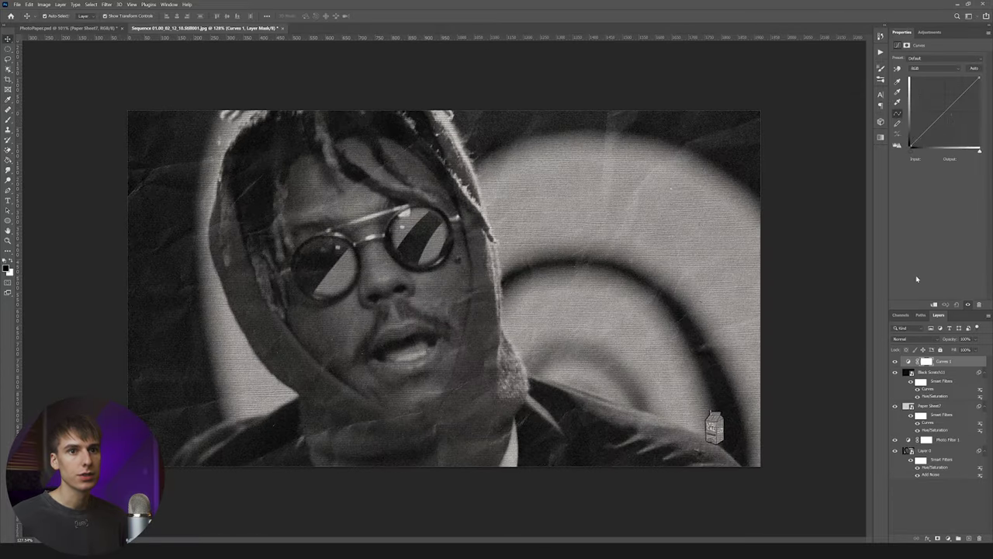
drag(939, 363, 942, 448)
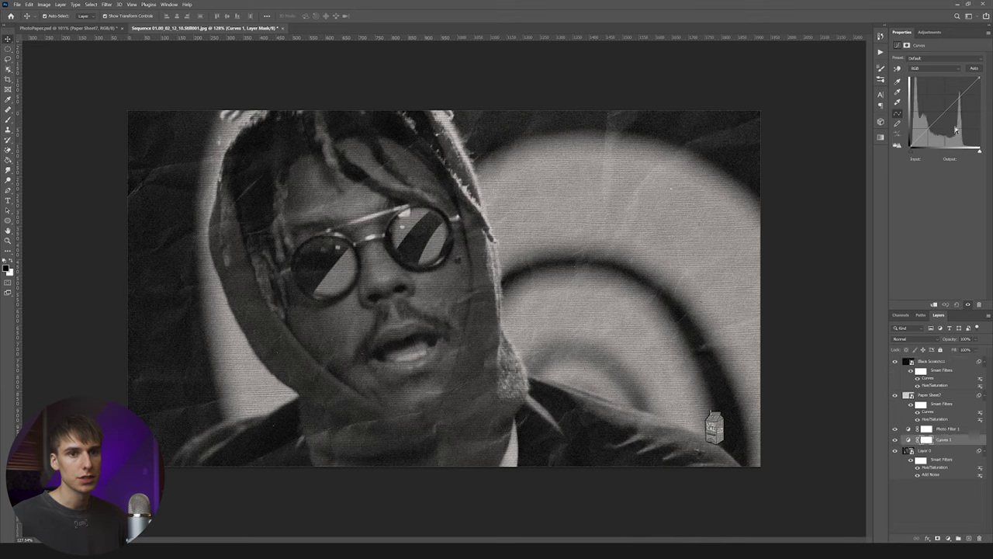
drag(932, 122, 937, 130)
drag(962, 99, 960, 88)
drag(936, 134, 935, 131)
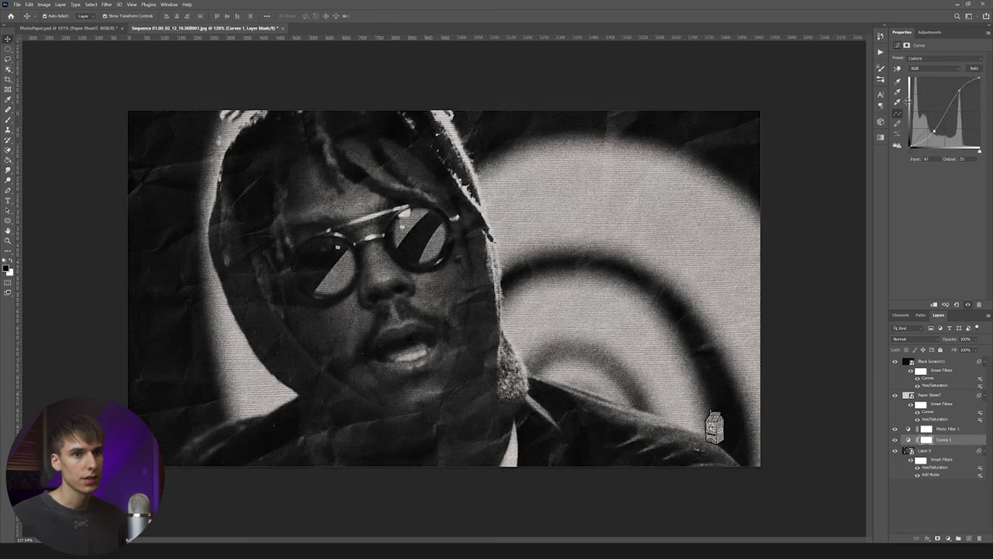
Step: Set the Photo Filter 1 adjustment to a dark warm brown at 100% density
click(946, 428)
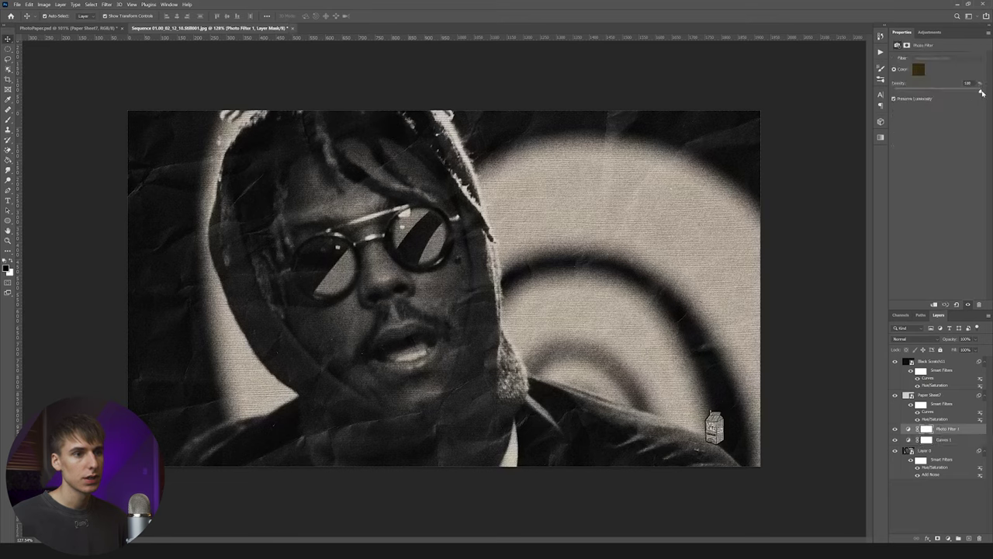
scroll(584, 305, up, 2)
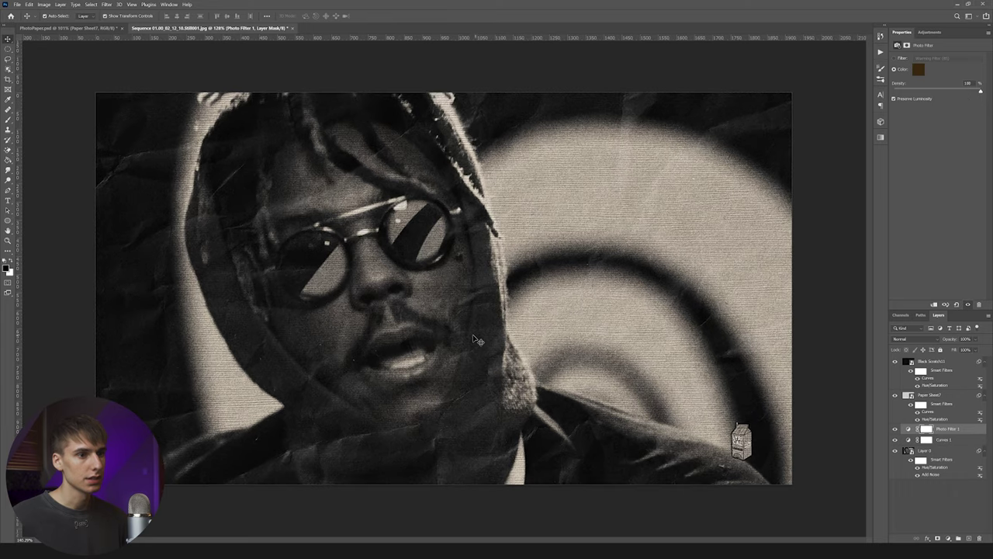
scroll(428, 336, down, 1)
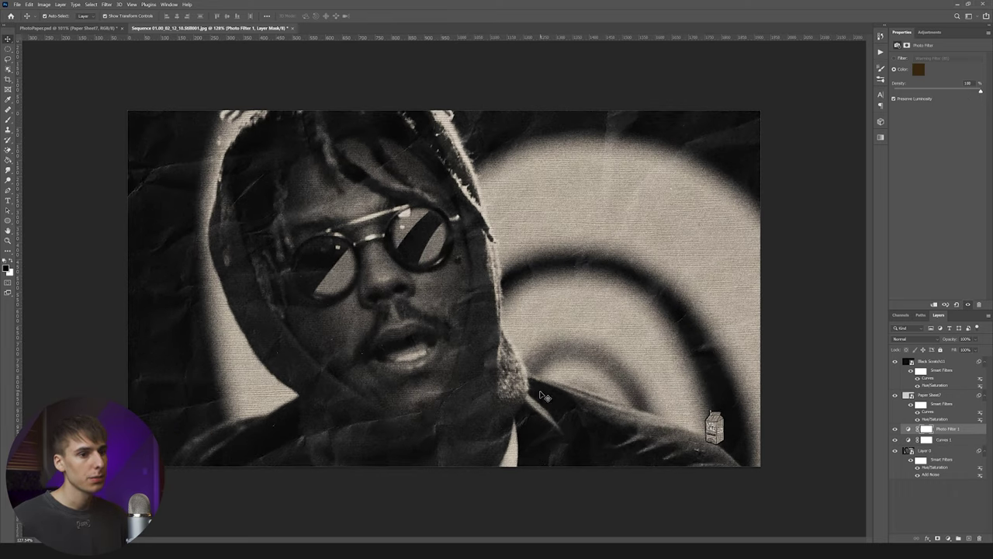
Step: Save the still as a JPEG named 1 in the New folder inside 01 Footage, at quality 10 (Maximum)
click(17, 4)
click(31, 107)
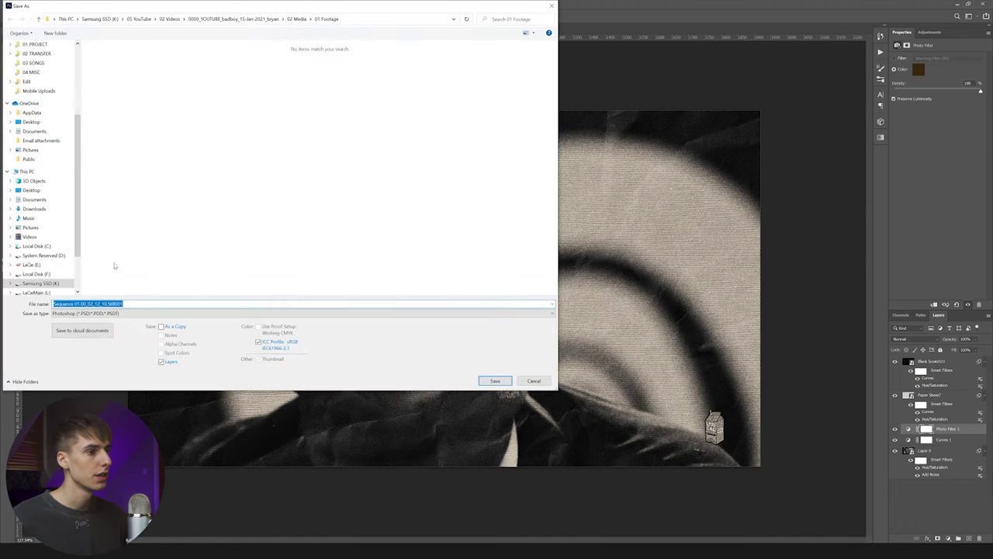
click(86, 313)
click(78, 380)
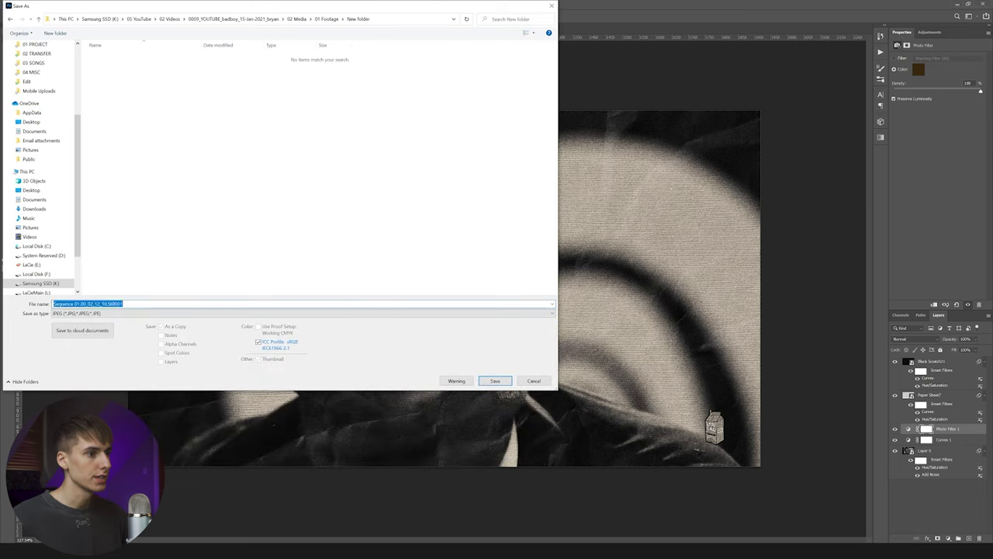
text(1)
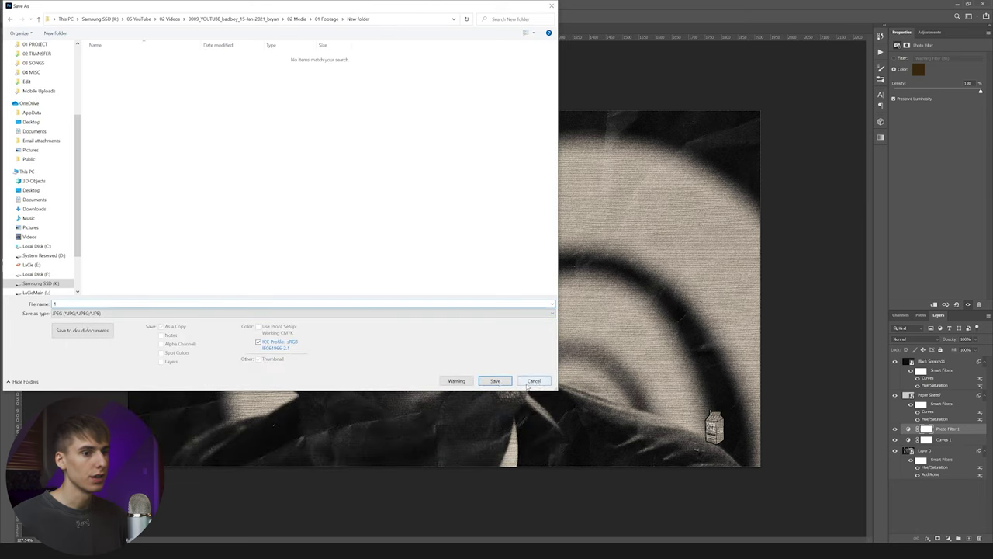
click(497, 380)
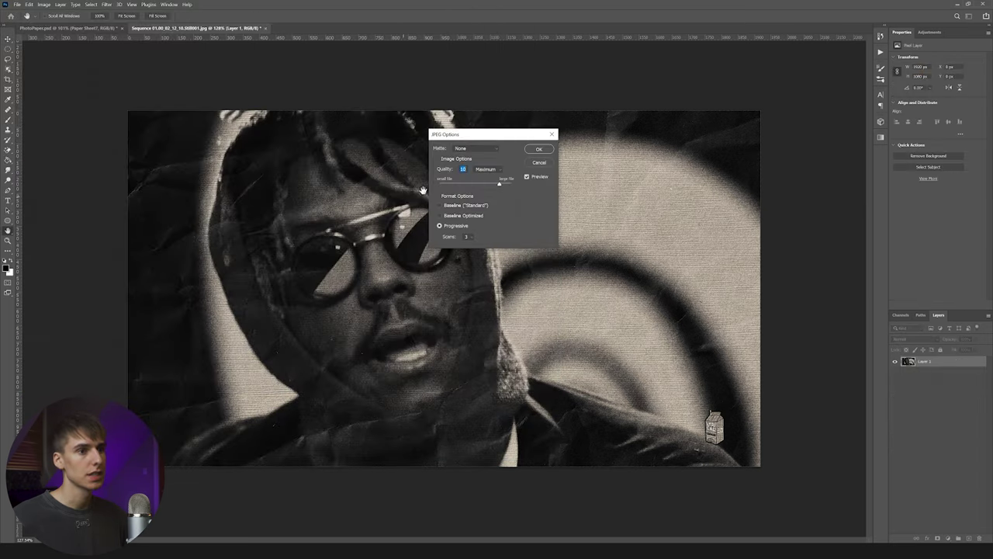
click(539, 149)
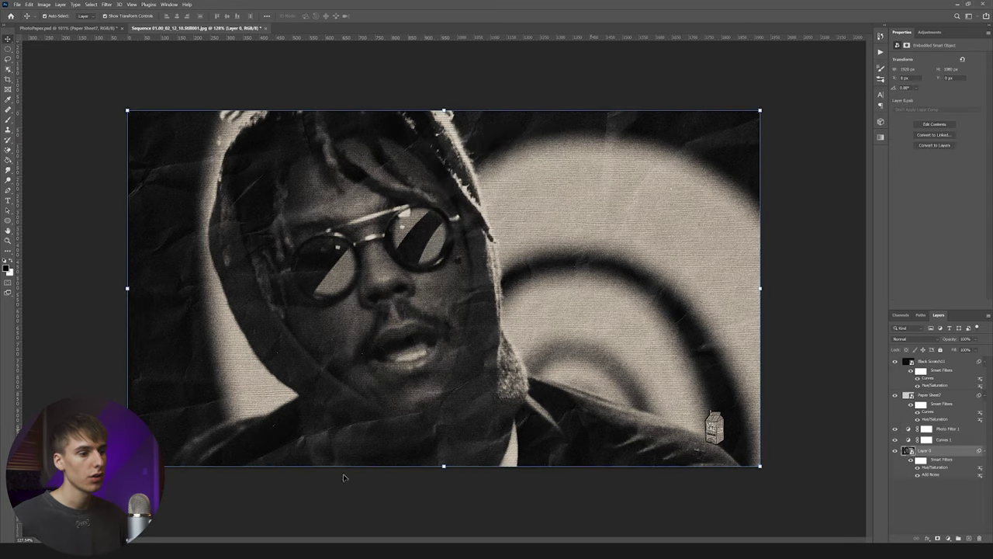
Step: Switch to File Explorer and open the 01 Footage folder inside the badboy video project's 02 Media folder
key(alt+Tab)
click(90, 396)
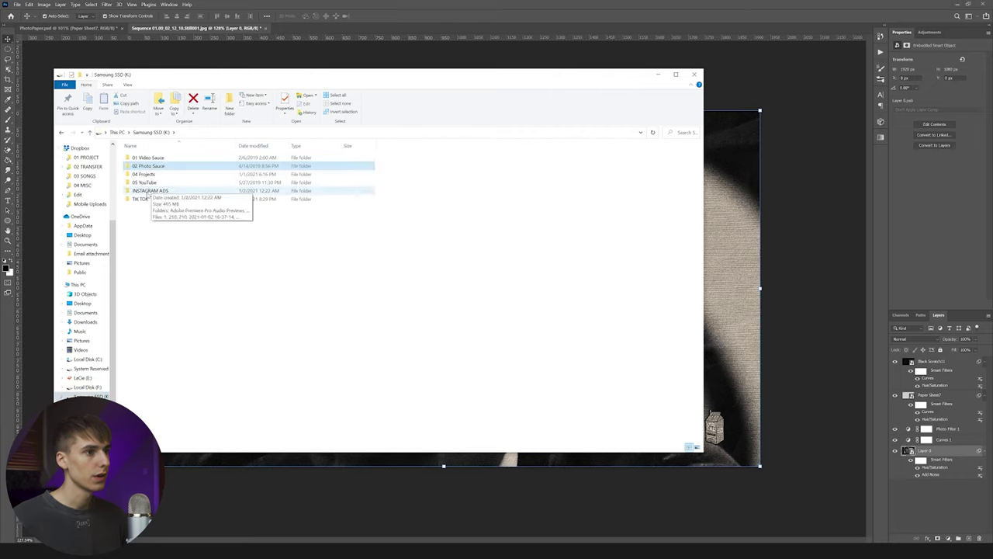
double_click(144, 183)
double_click(152, 166)
double_click(147, 166)
double_click(148, 166)
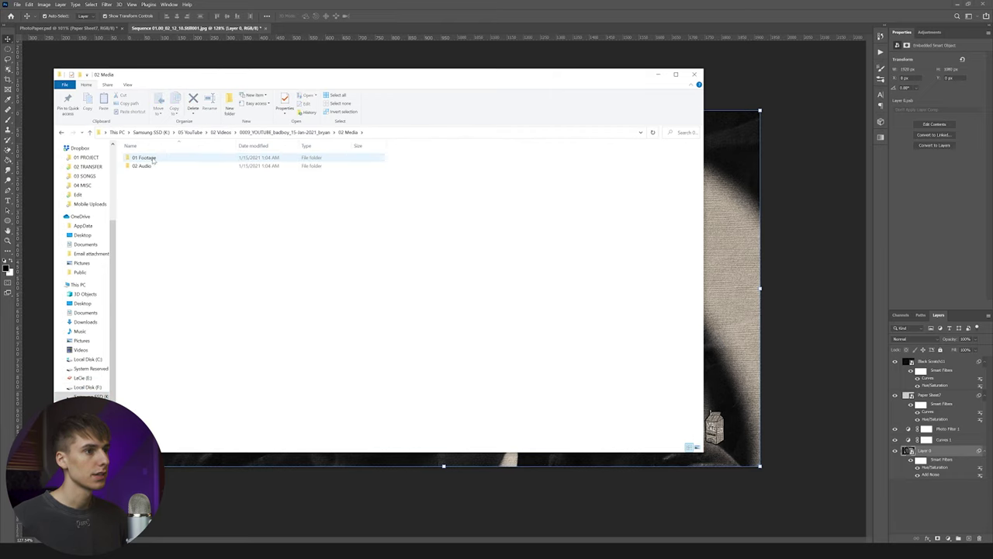
double_click(148, 157)
Step: Place the C0064 still between the Curves 1 layer and Layer 0 and convert it to a smart object
drag(225, 164, 789, 399)
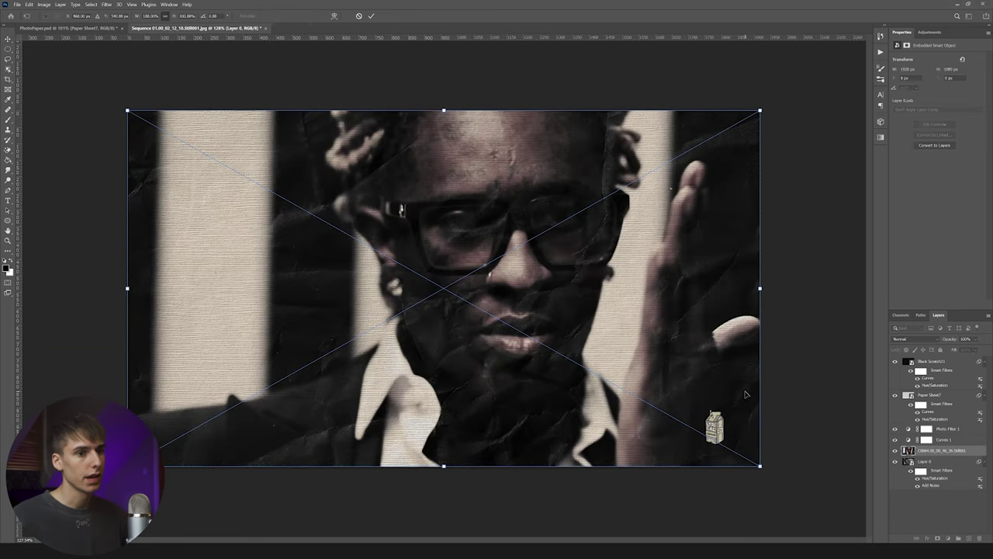
key(Return)
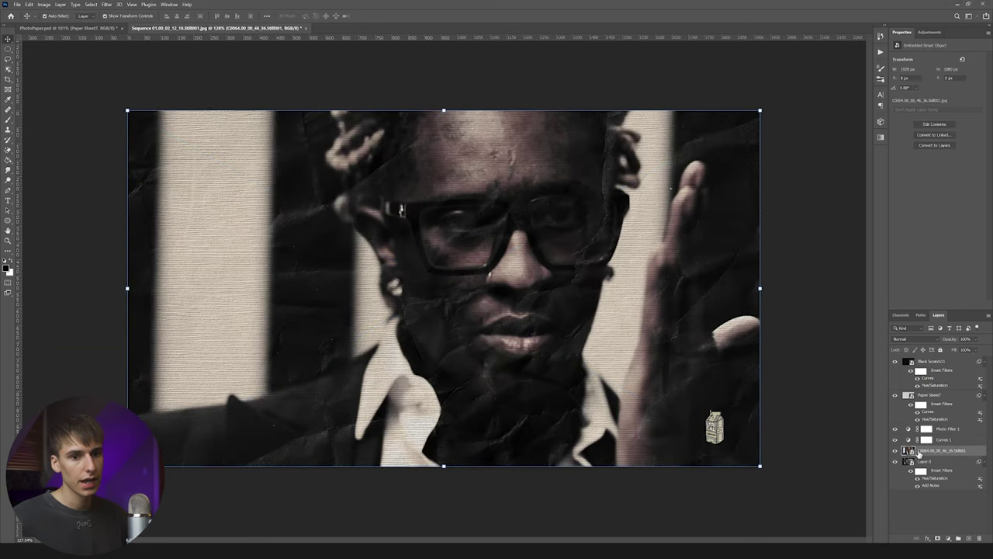
right_click(943, 472)
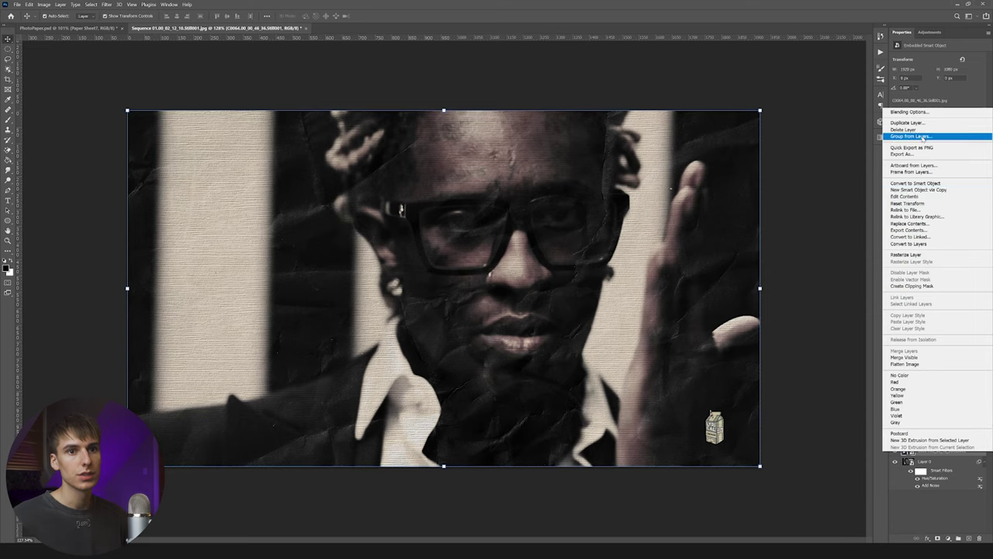
click(924, 183)
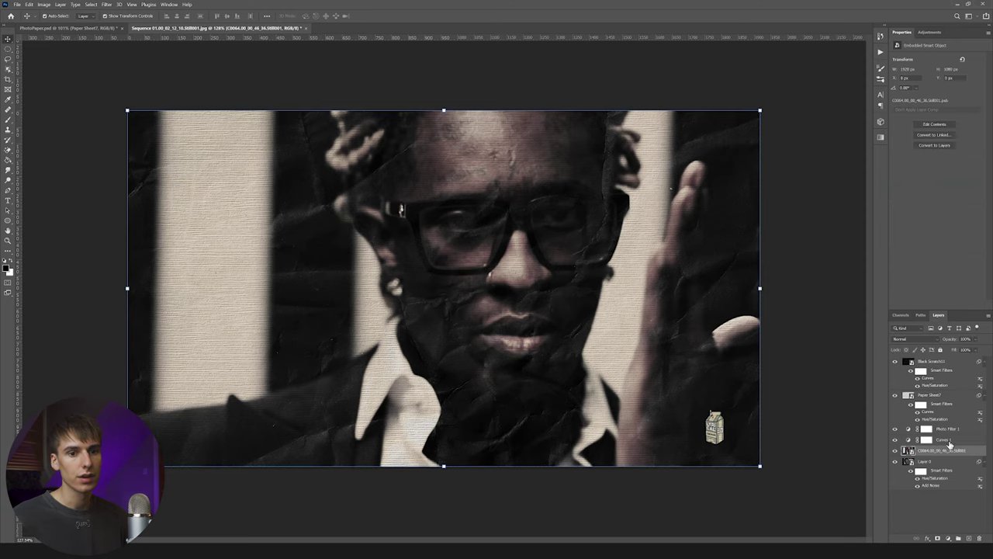
Step: Fully desaturate the C0064 still with a Hue/Saturation adjustment
click(43, 4)
mouse_move(70, 22)
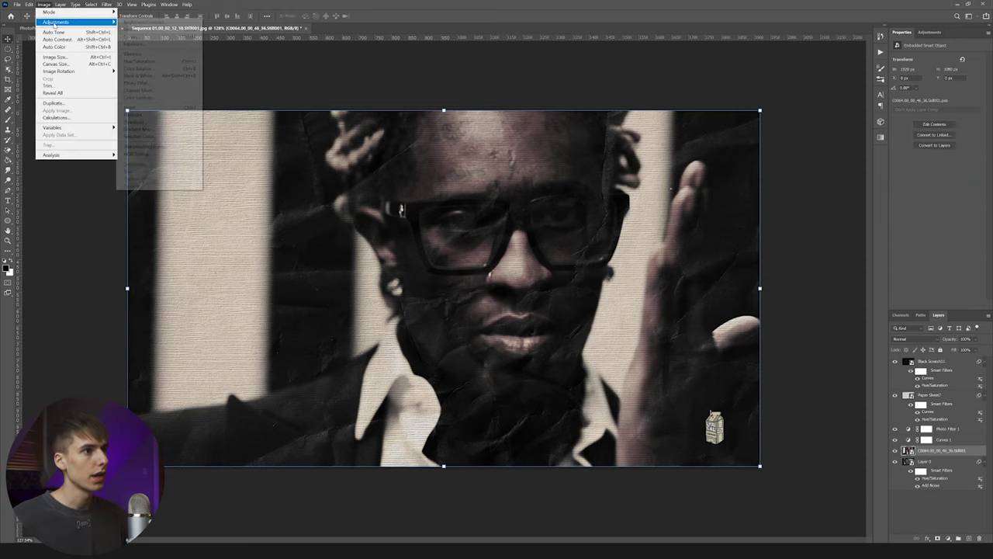
click(143, 62)
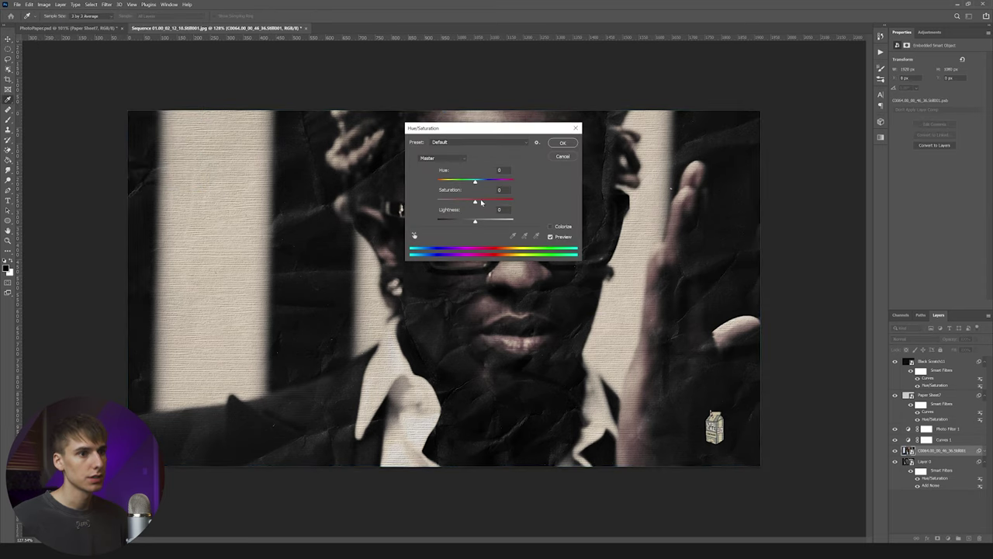
drag(476, 203, 436, 204)
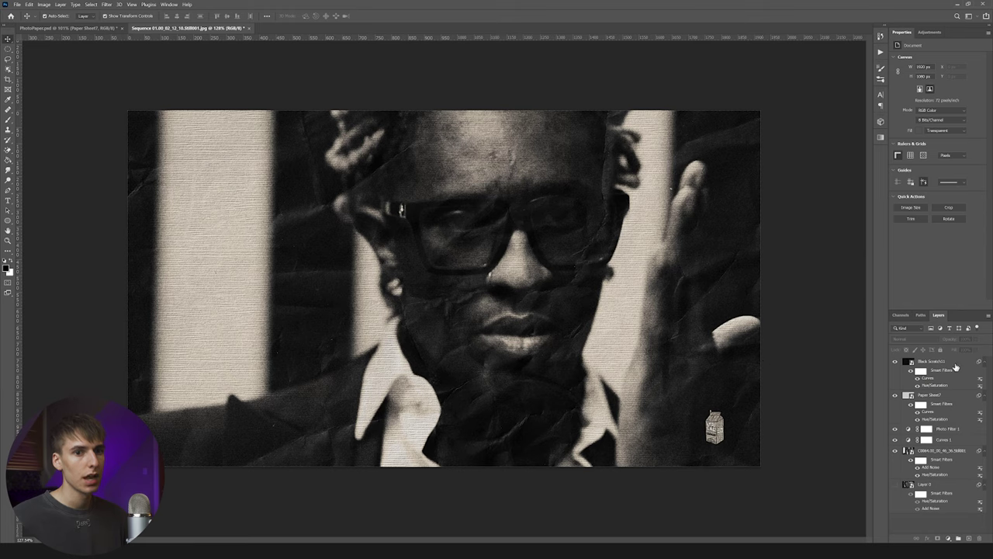
Step: Rotate, enlarge and reposition the Black Scratch11 texture so its creases fall differently over the second still while covering the canvas
click(957, 367)
drag(576, 270, 487, 275)
key(ctrl+z)
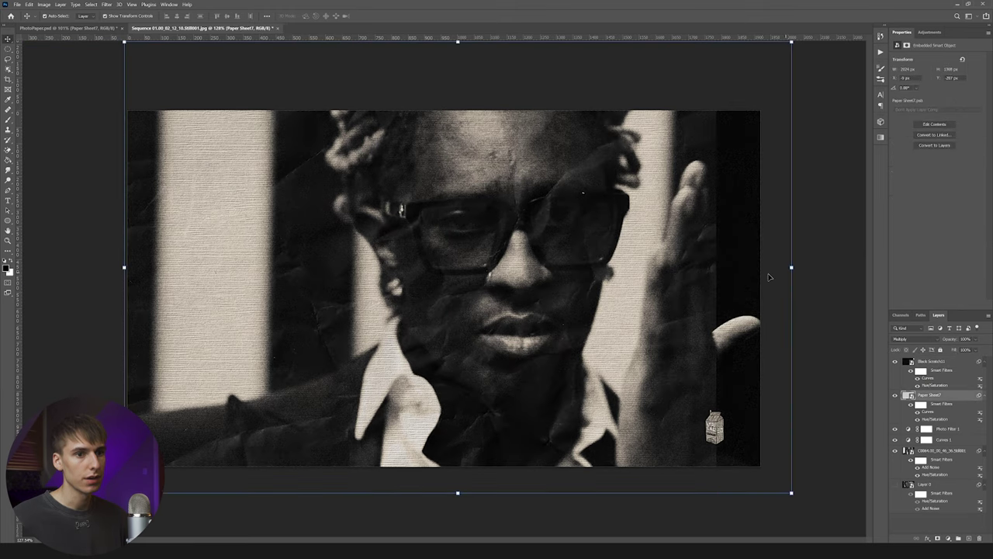
key(ctrl+shift+z)
click(725, 282)
click(532, 215)
drag(732, 282, 172, 209)
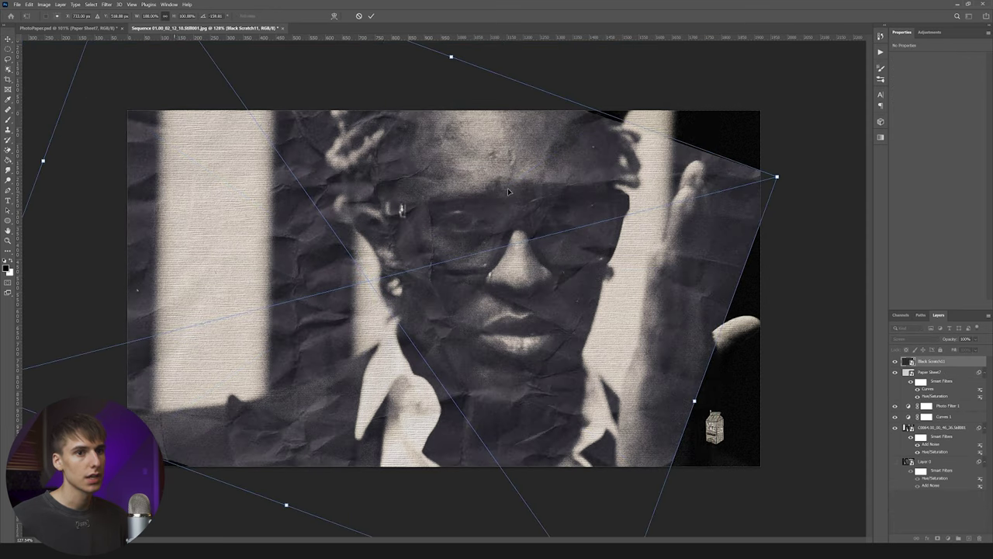
drag(777, 176, 970, 113)
drag(610, 200, 577, 222)
key(Return)
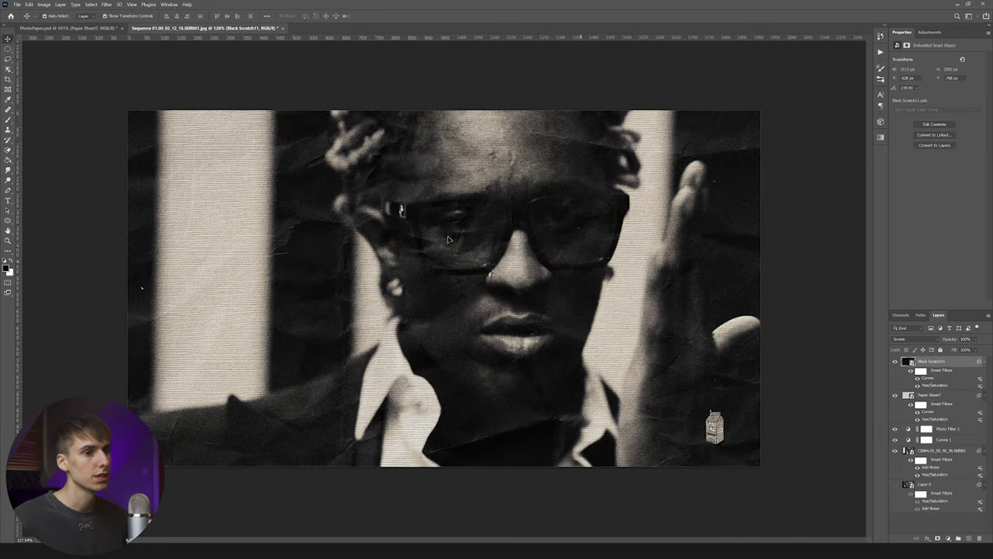
Step: Switch to File Explorer and preview the Black Scratch textures in the Paper Textures folder to compare their creases and scratches
key(alt+Tab)
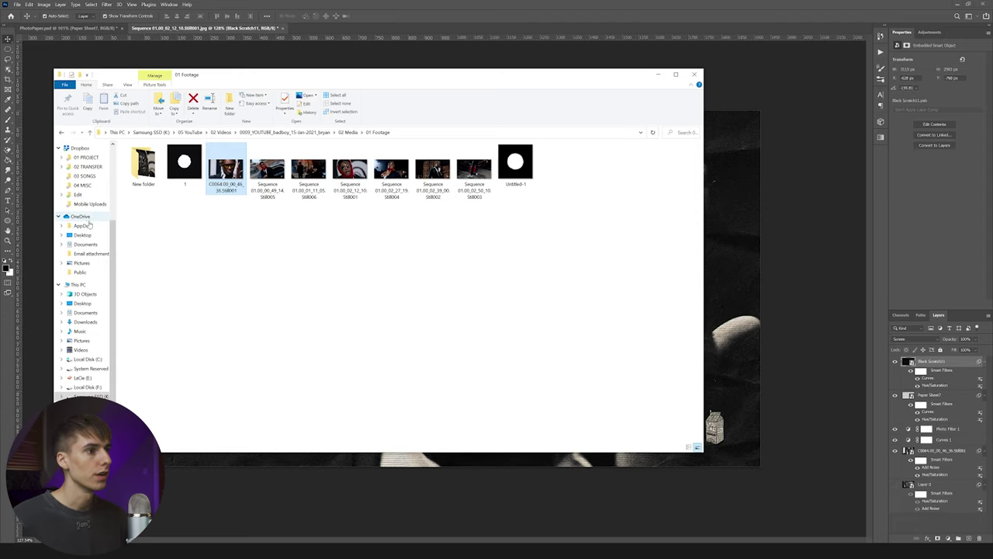
scroll(98, 186, up, 1)
click(92, 168)
double_click(154, 168)
key(Right)
key(Right)
key(Right)
key(Right)
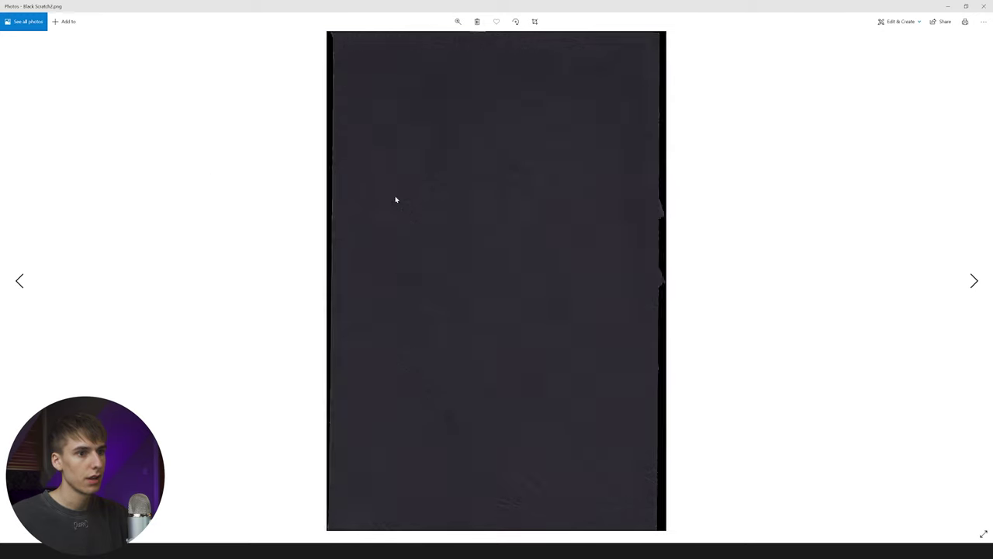
scroll(508, 256, down, 4)
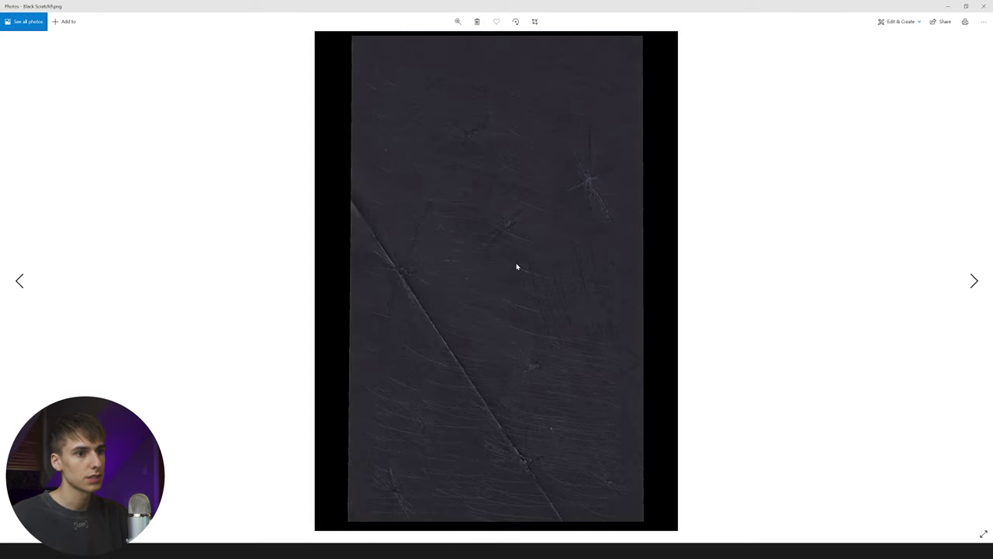
scroll(481, 248, up, 1)
scroll(468, 233, down, 1)
click(984, 6)
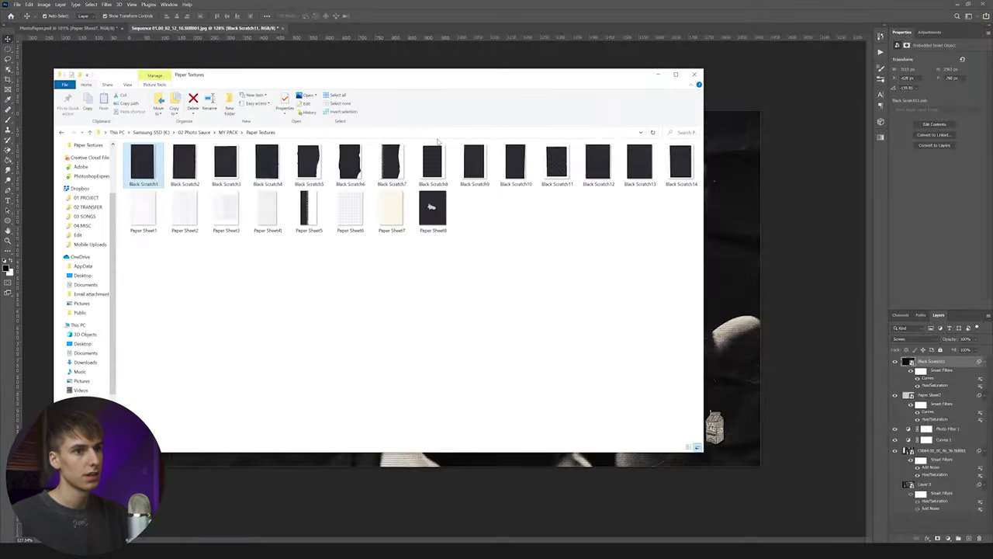
click(662, 76)
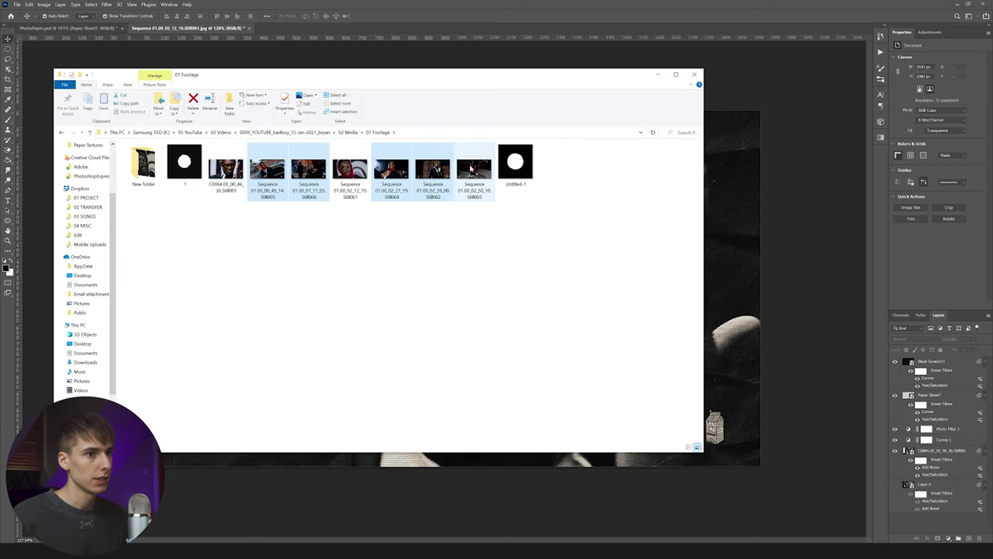
Step: Place the five remaining Sequence stills from 01 Footage above the C0064 layer and convert the 02_27_19 still to a smart object
drag(471, 168, 784, 335)
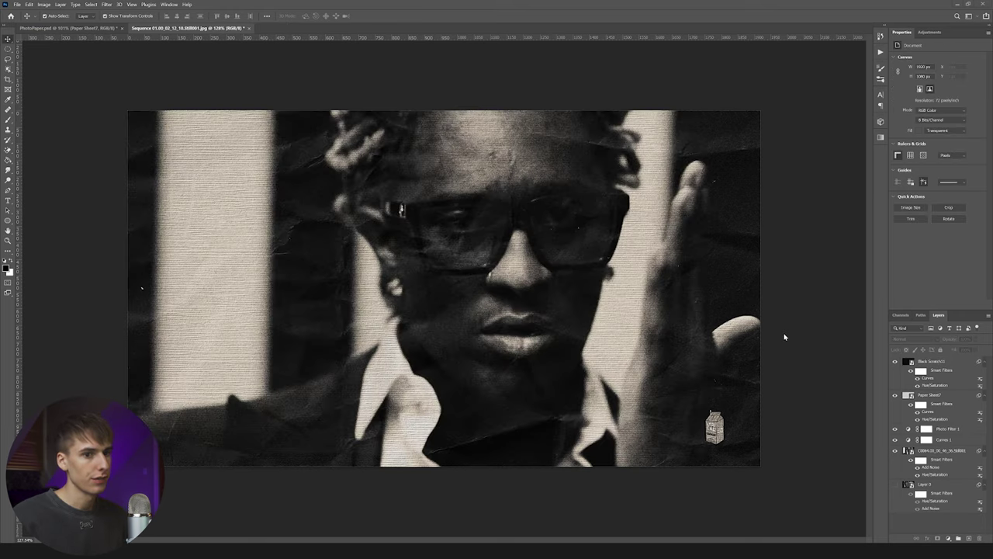
key(Return)
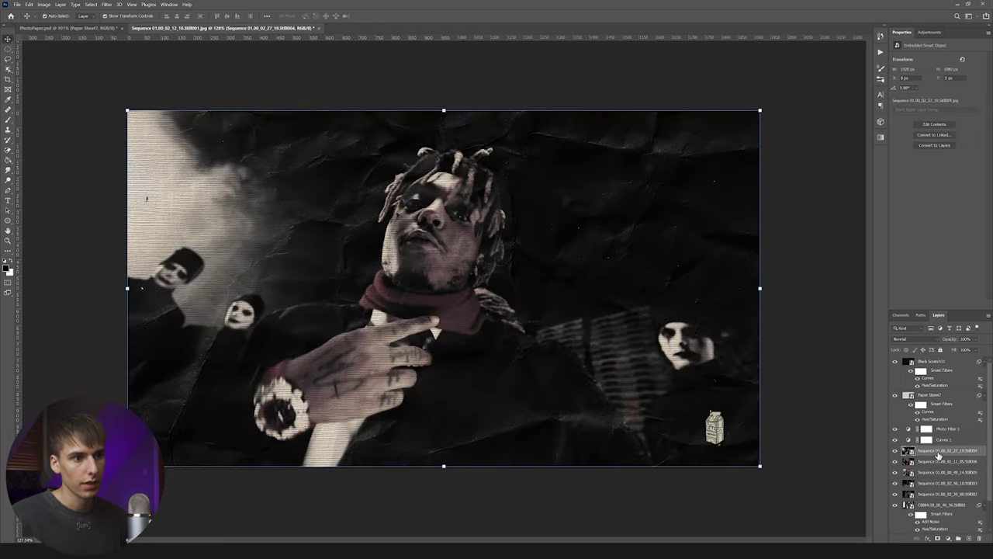
right_click(940, 453)
click(918, 183)
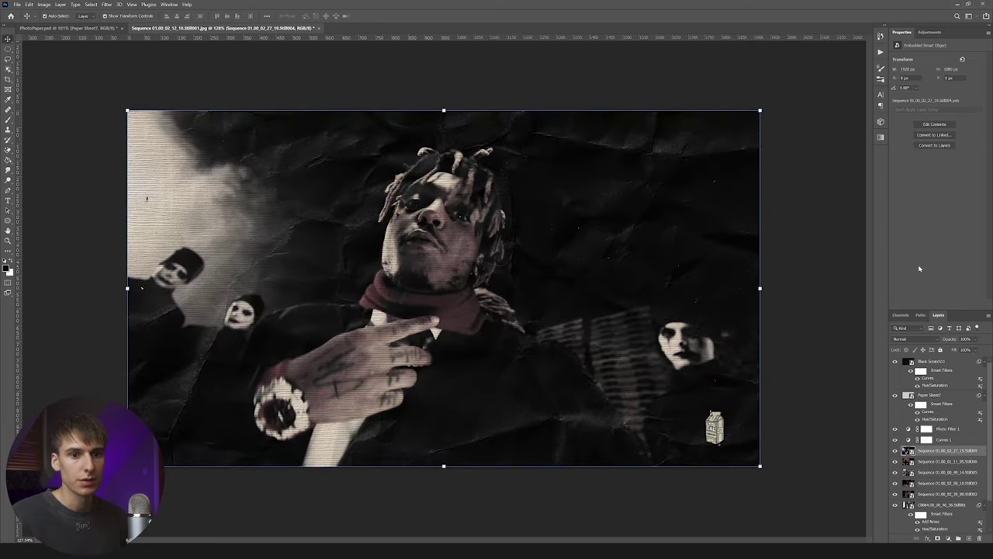
Step: Apply Add Noise and a desaturating Hue/Saturation adjustment to the 02_27_19 still
click(106, 4)
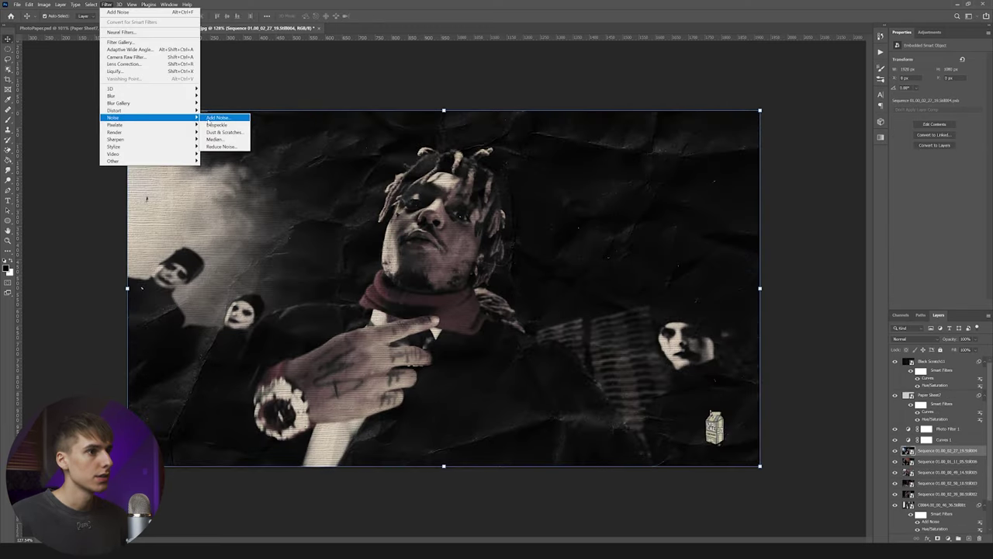
mouse_move(44, 4)
mouse_move(55, 22)
click(141, 54)
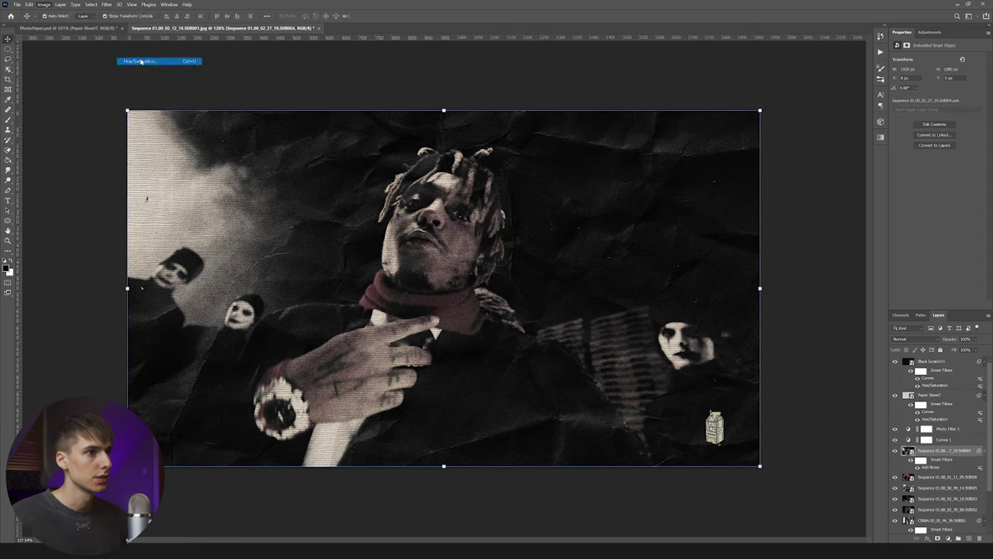
Step: Check the creases over the 02_27_19 still and save the image as JPEG 3 in New folder
scroll(477, 312, up, 10)
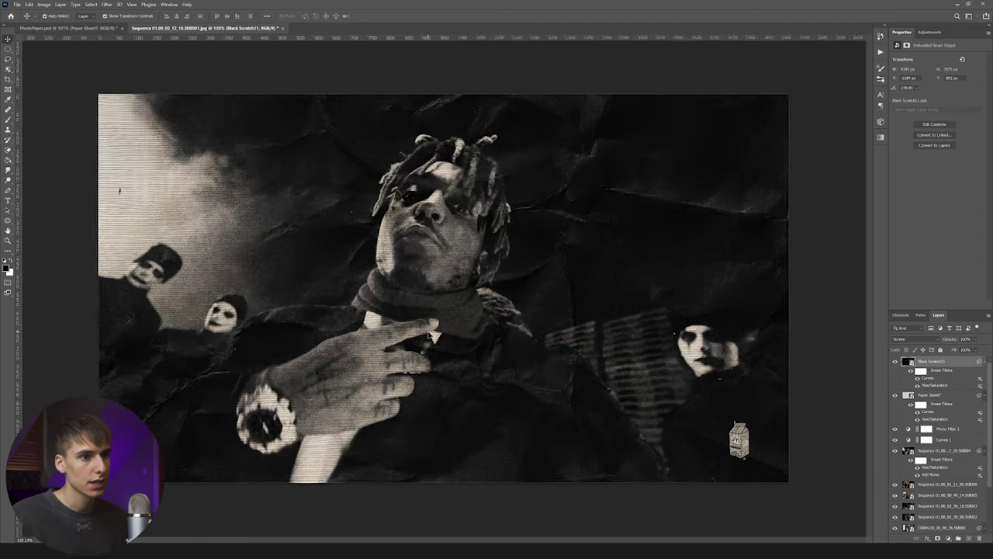
scroll(478, 312, down, 4)
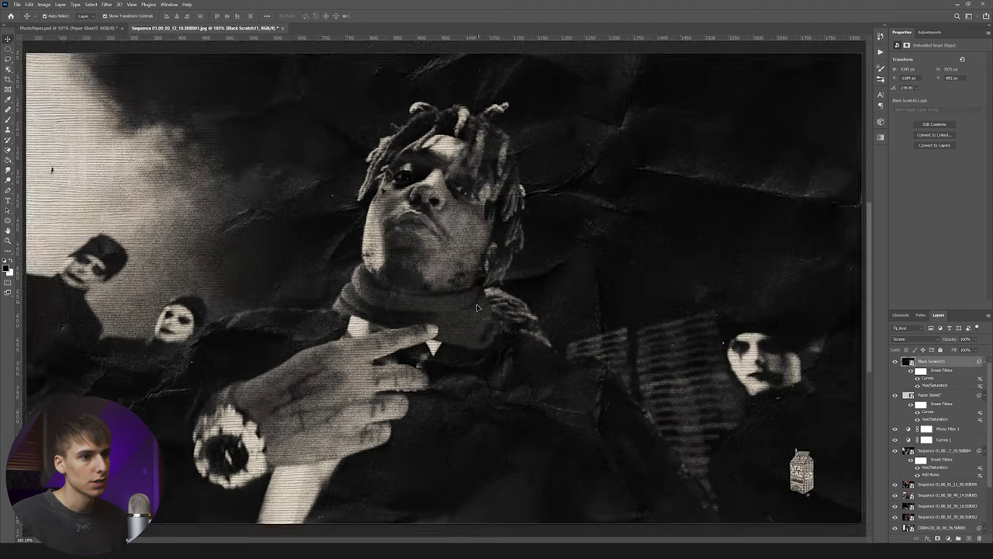
click(17, 4)
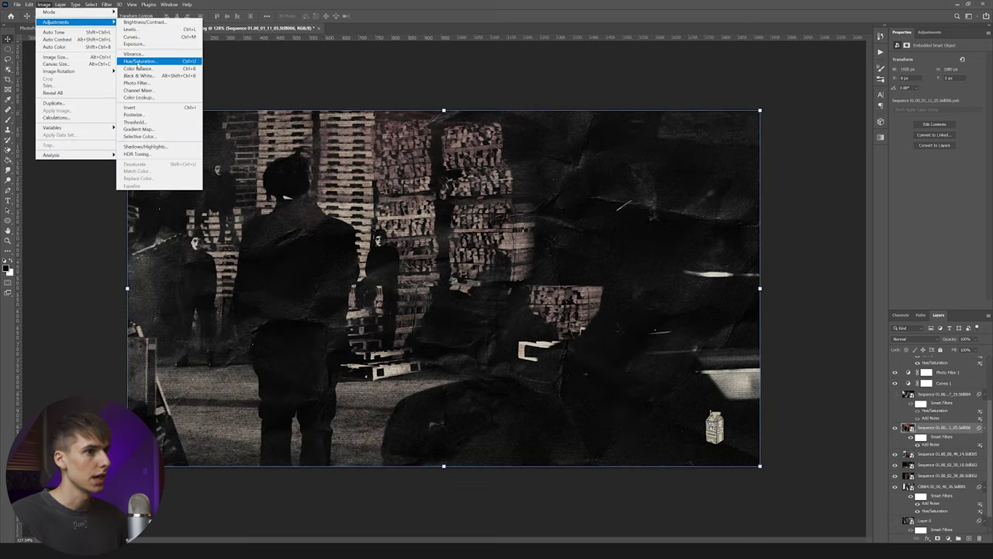
Step: Desaturate the 01_11_05 still with a Hue/Saturation adjustment
click(136, 62)
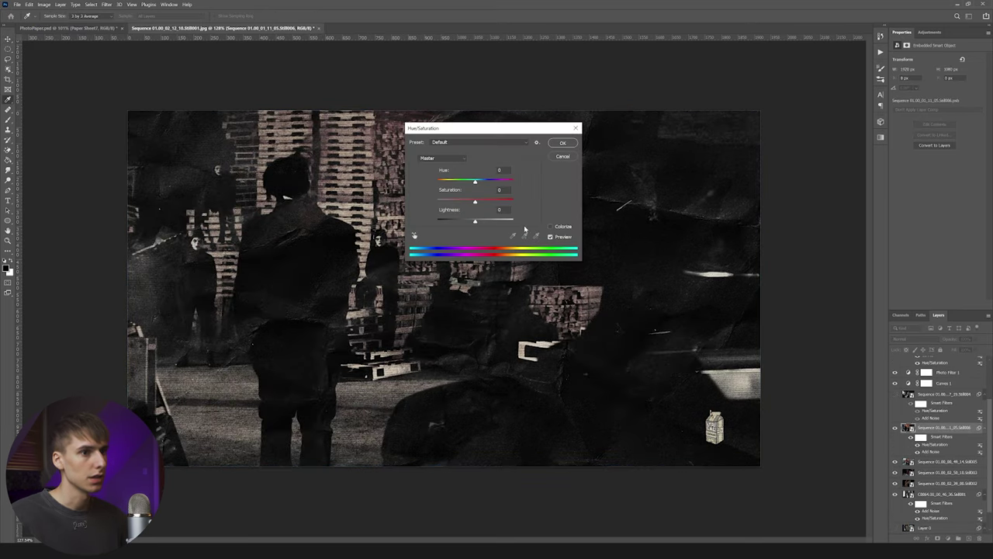
drag(482, 203, 440, 201)
click(563, 143)
click(825, 284)
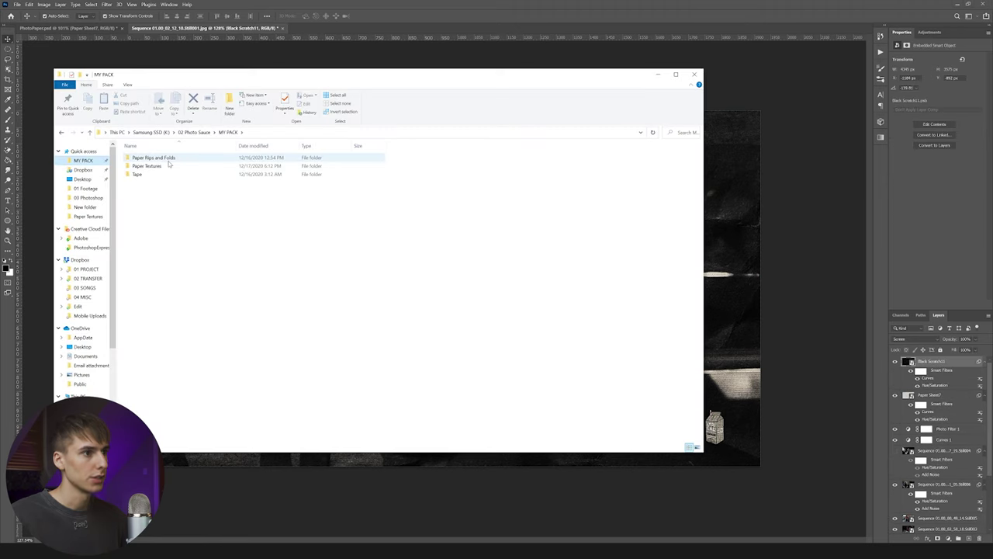
Step: Place the Black Scratch8 texture from the Paper Textures folder over the composition in Screen blend mode
click(165, 167)
double_click(165, 167)
drag(433, 164, 776, 200)
Step: Set the Black Scratch8 texture's saturation to -100 with Hue/Saturation
click(44, 4)
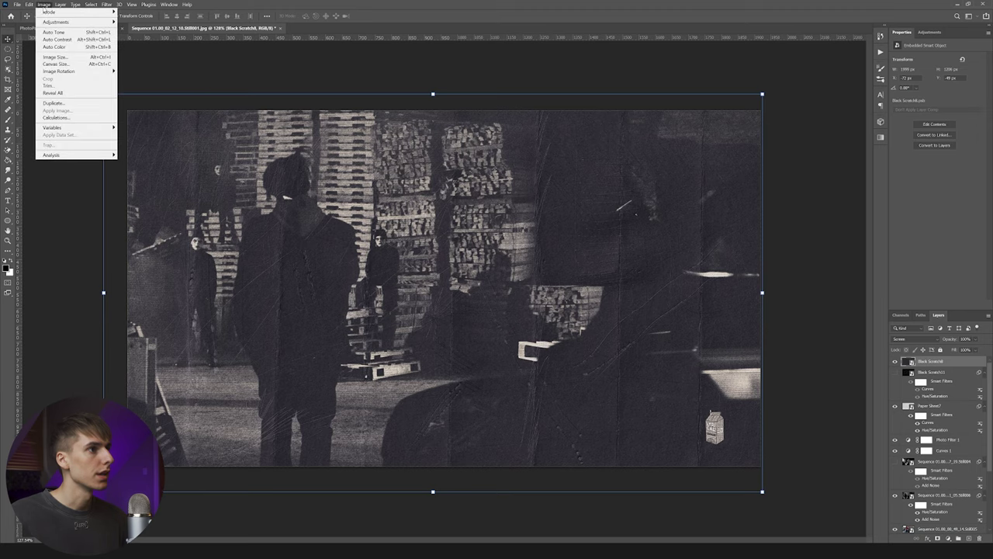
mouse_move(58, 21)
click(126, 61)
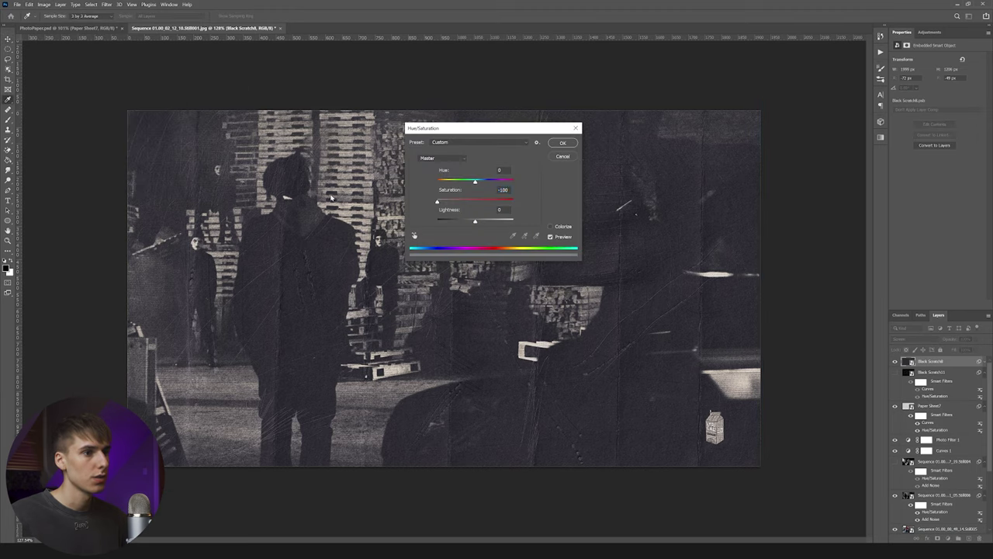
click(564, 144)
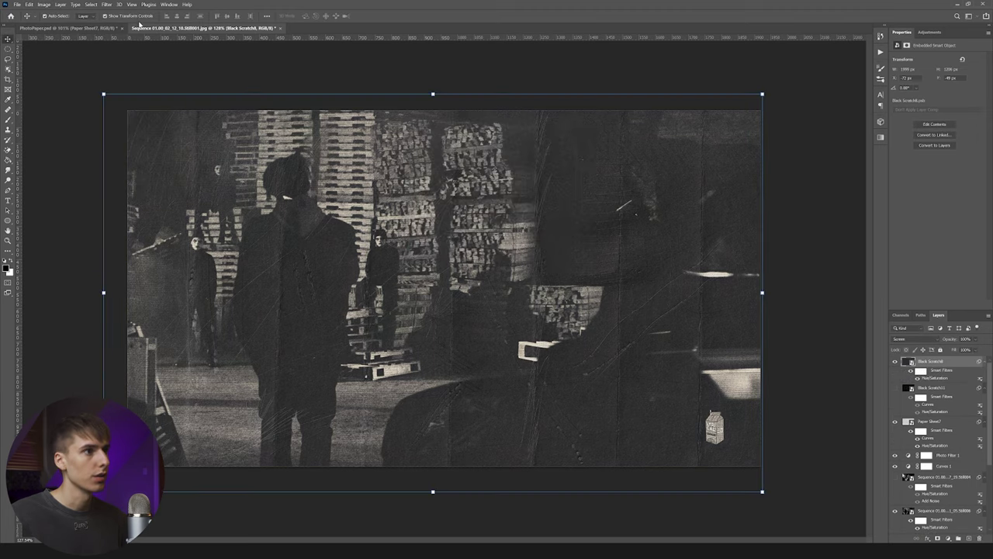
Step: Darken the Black Scratch8 texture with a Curves adjustment so the blacks deepen around the scratches
click(44, 5)
mouse_move(59, 22)
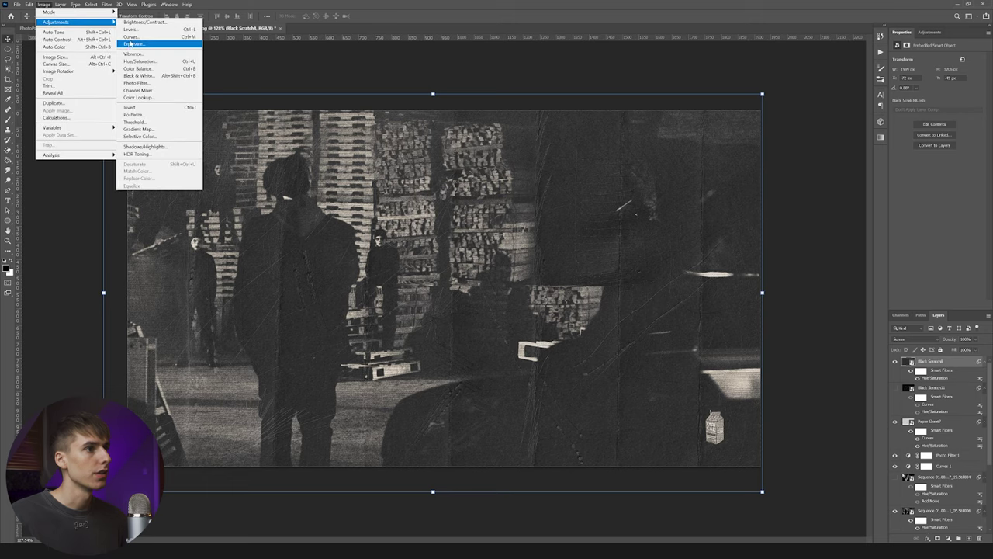
click(130, 39)
drag(652, 204, 648, 211)
click(817, 118)
click(830, 194)
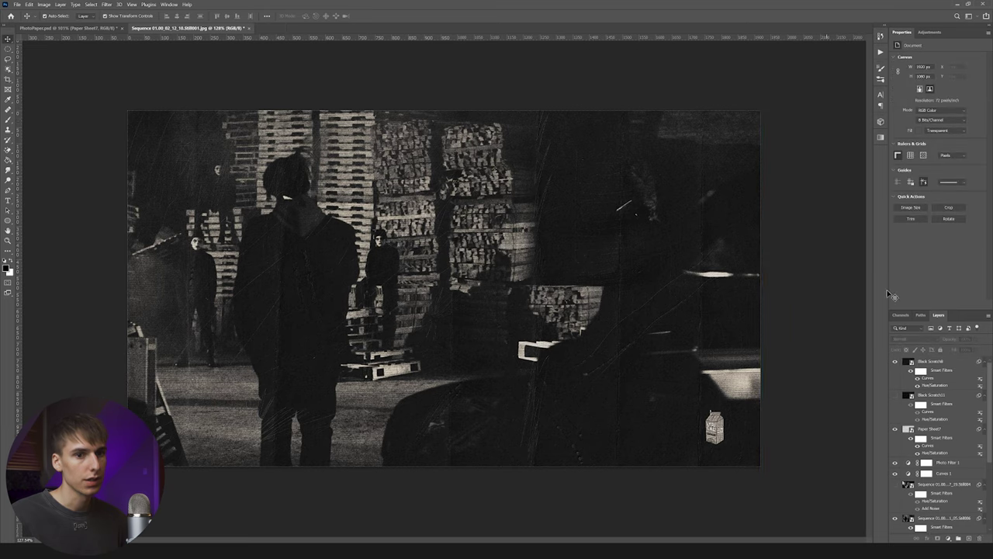
Step: Save the pallet-yard image as a JPEG named 4 in New folder
scroll(923, 395, down, 3)
click(16, 4)
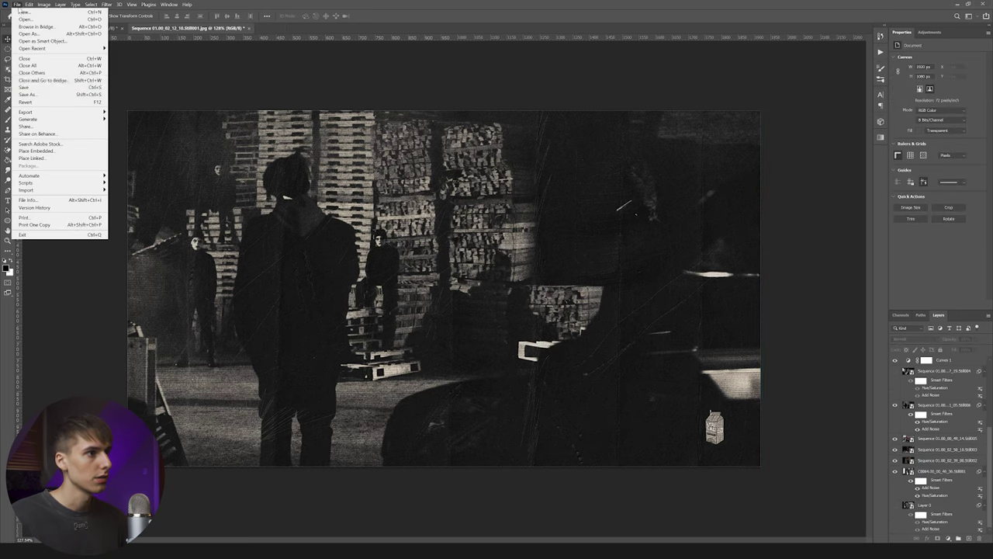
click(31, 81)
text(4)
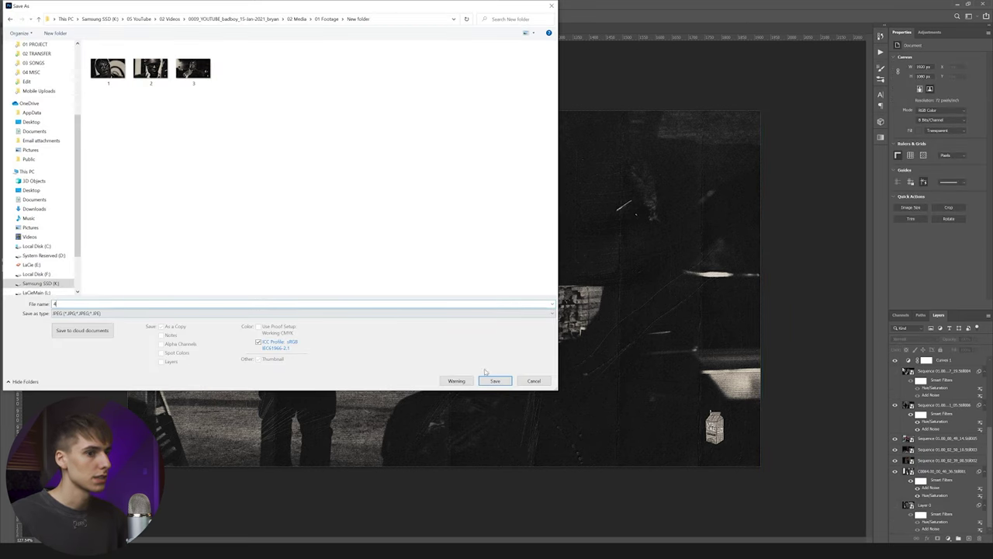
click(496, 380)
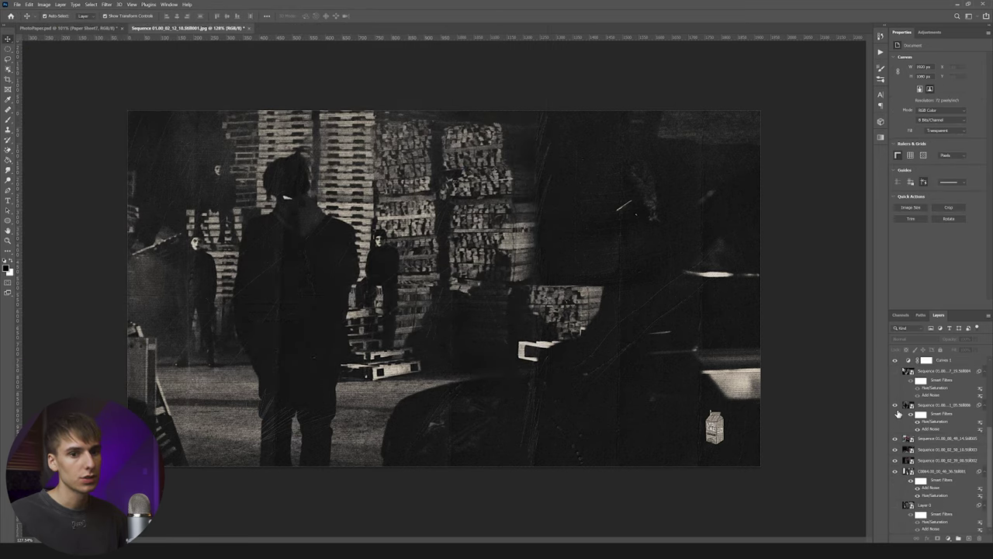
Step: Hide the 01_11_05 still, convert the 00_49_14 still to a smart object and desaturate it
scroll(898, 419, up, 2)
click(896, 440)
click(923, 473)
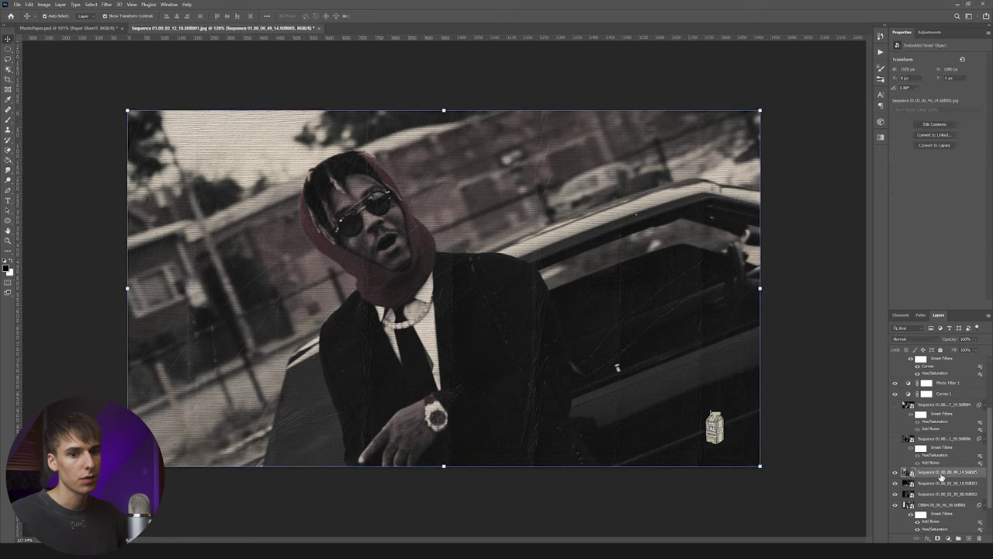
right_click(940, 475)
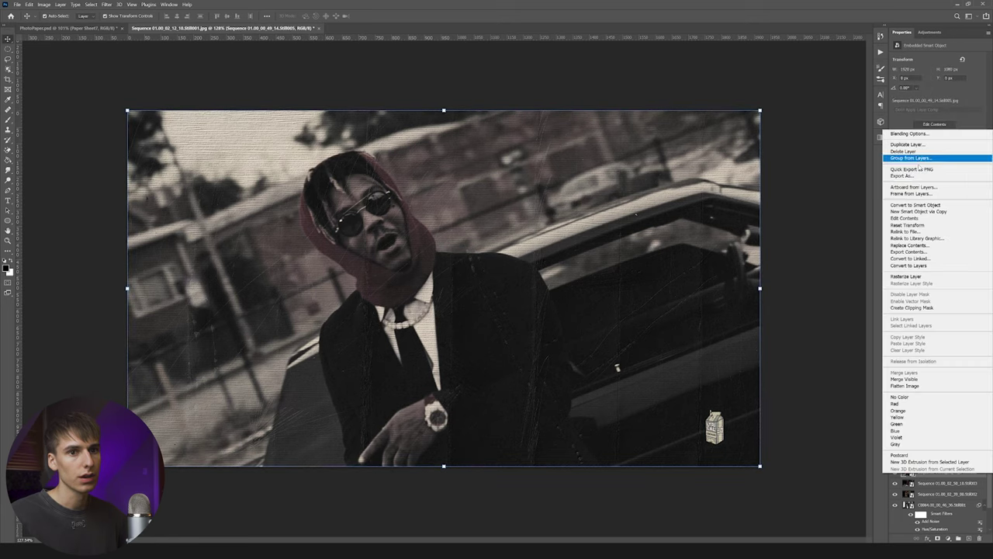
click(916, 206)
click(43, 5)
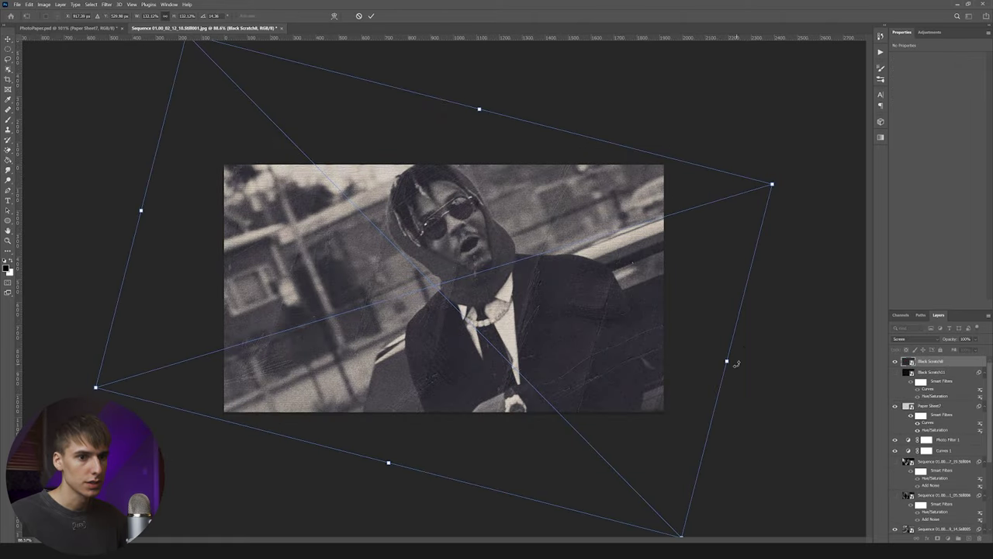
Step: Enlarge and reposition the rotated Black Scratch8 texture to cover the 00_49_14 still, and save the image as a JPEG
drag(730, 363, 787, 374)
drag(672, 346, 637, 319)
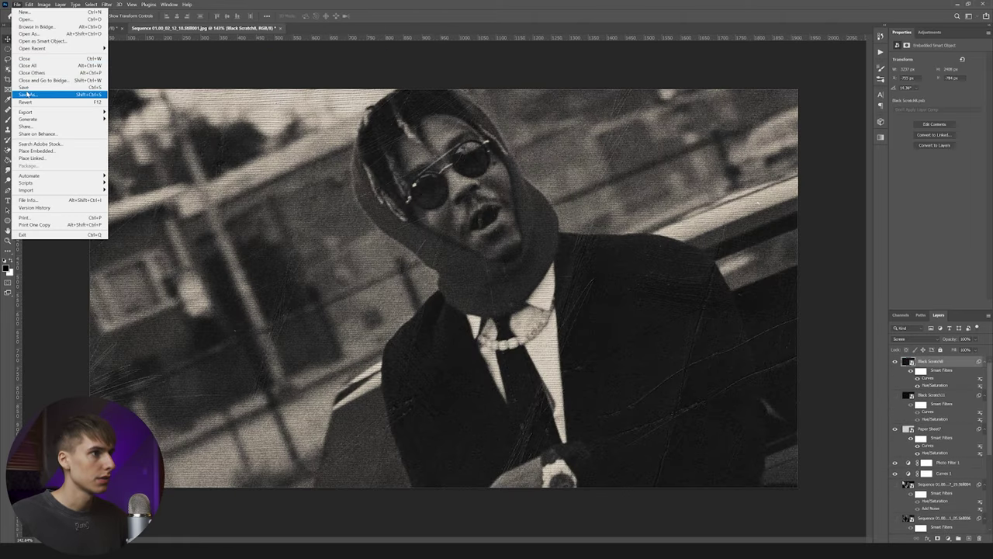
click(31, 94)
click(525, 381)
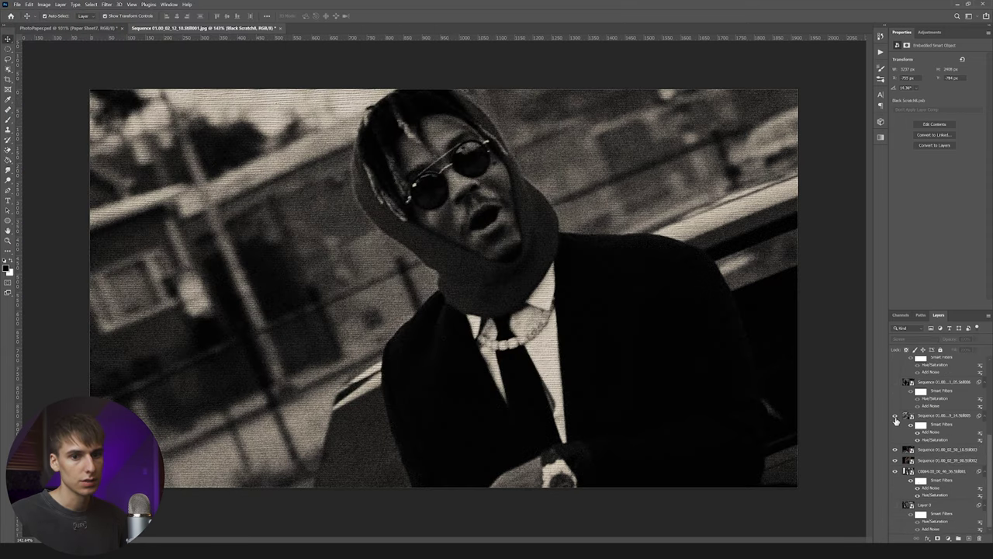
Step: Hide the 00_49_14 still, then add noise to the 02_50_10 still and set its saturation to -100
click(896, 416)
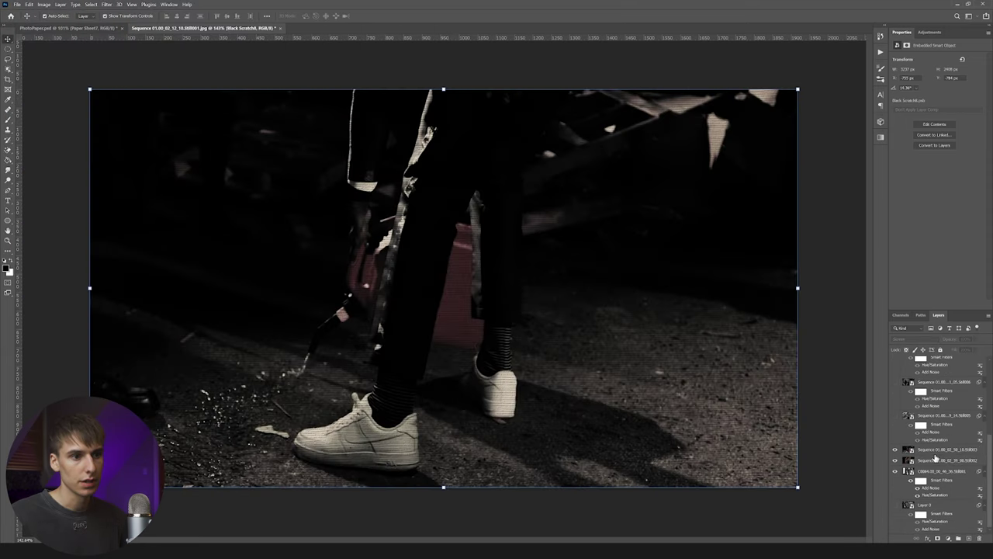
click(107, 5)
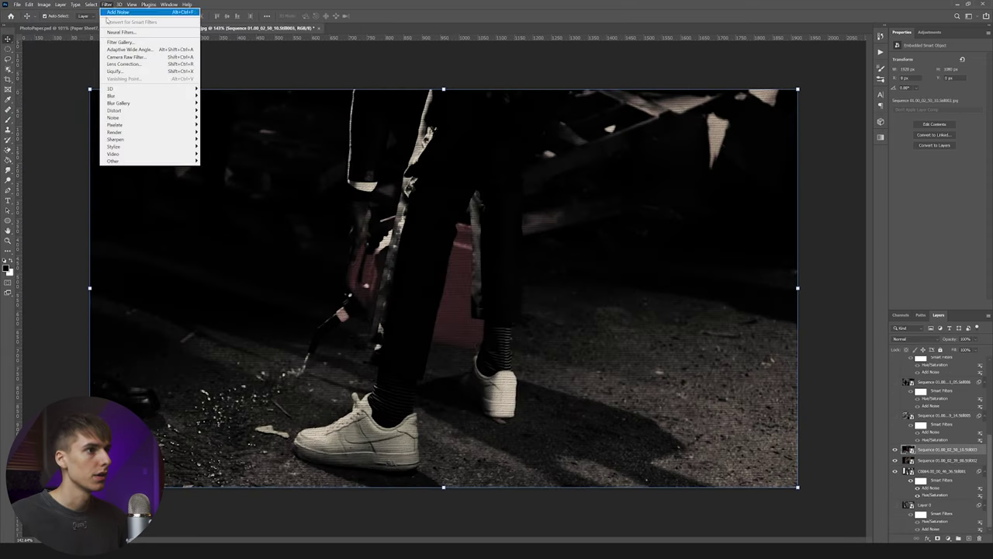
mouse_move(78, 24)
click(155, 60)
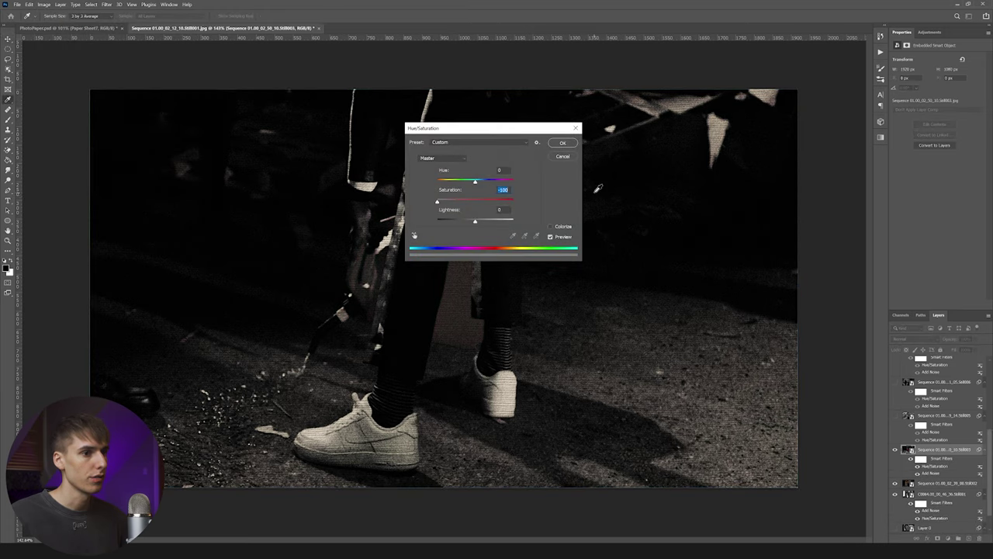
click(563, 143)
Step: Preview the remaining Black Scratch textures in the Paper Textures folder to choose a different one for the sneakers still
key(alt+Tab)
click(432, 163)
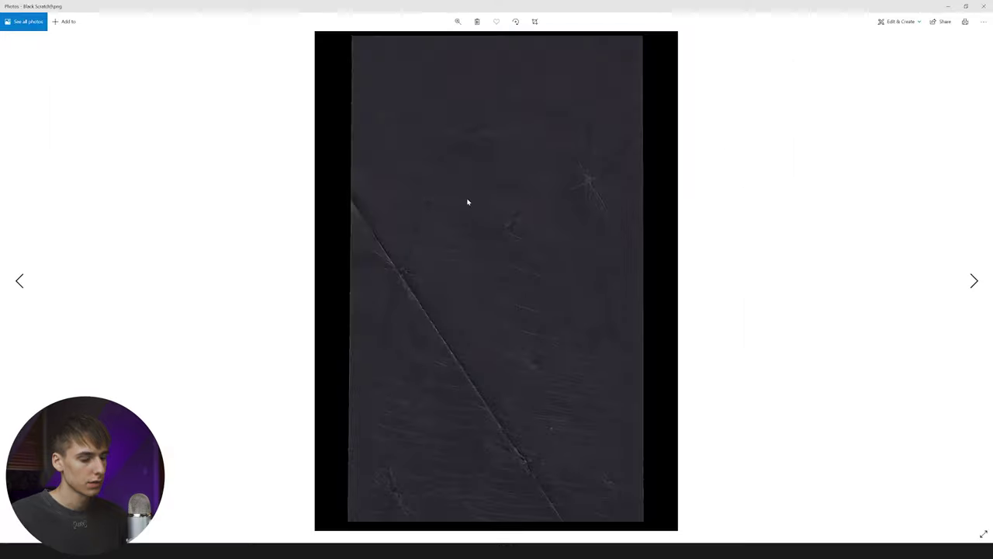
key(Right)
key(Right)
key(Right)
key(Right)
key(Right)
key(Right)
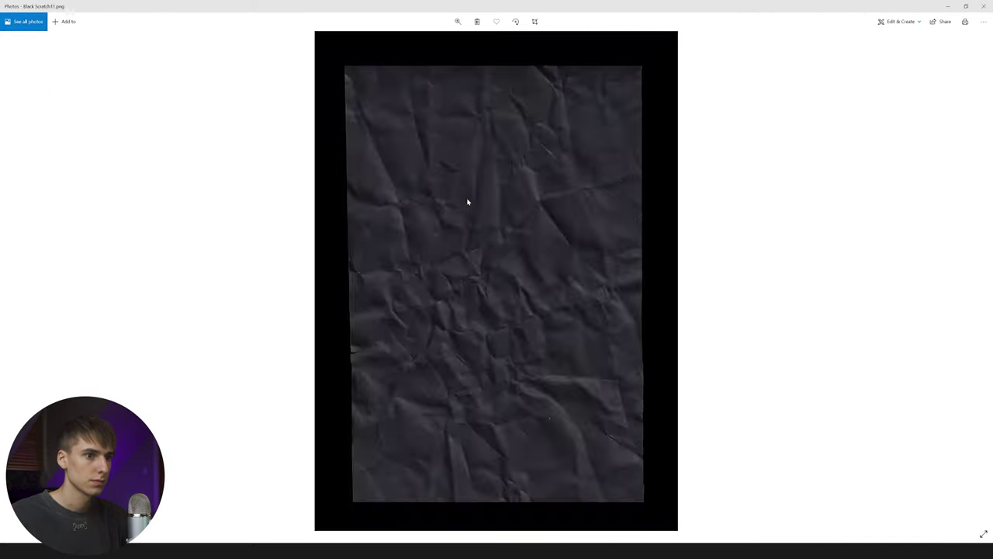
key(Right)
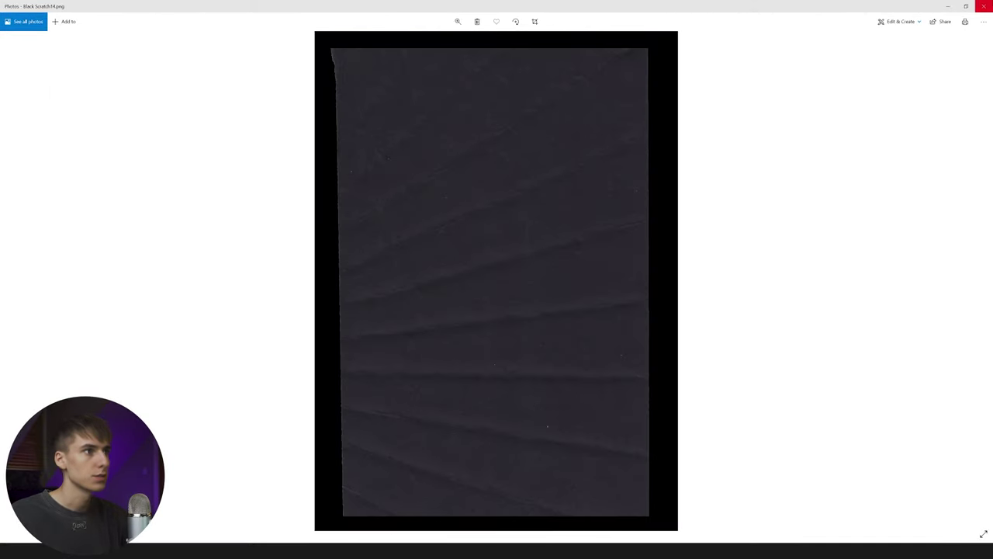
click(984, 6)
Step: Place the Black Scratch14 texture and move it to the top of the layer stack
click(683, 166)
click(779, 203)
drag(929, 450, 932, 357)
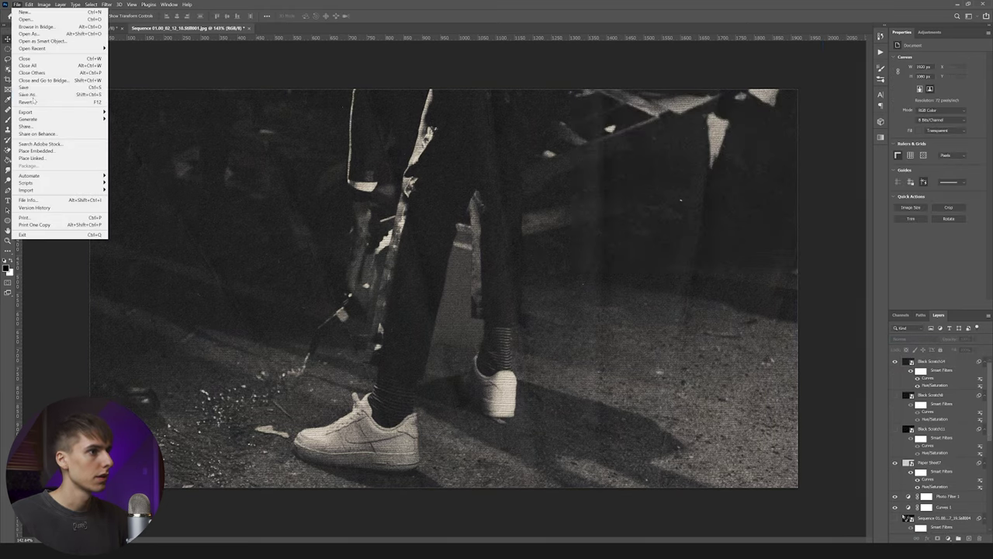
Step: Save the finished sneakers image, then set the 02_39_00 still's saturation to -100
click(59, 98)
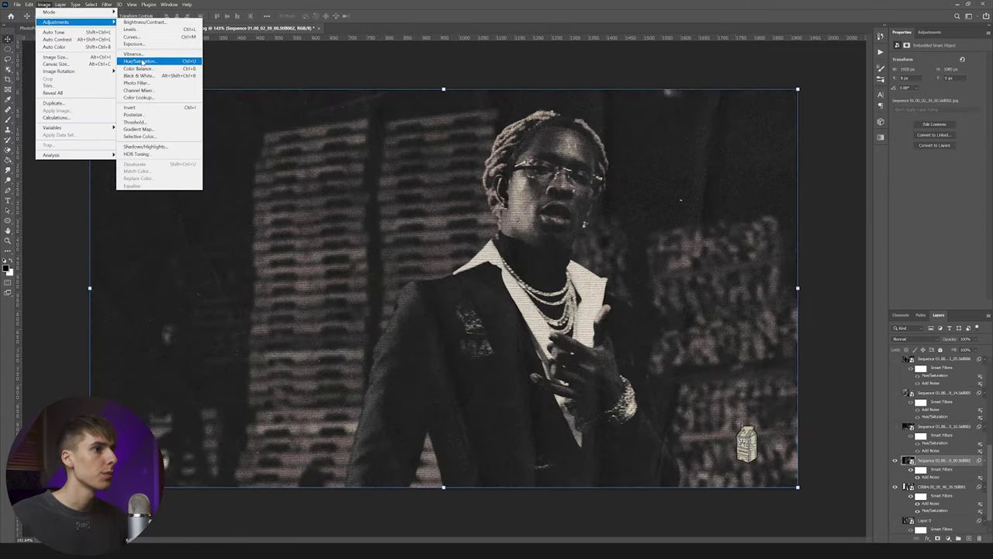
click(142, 61)
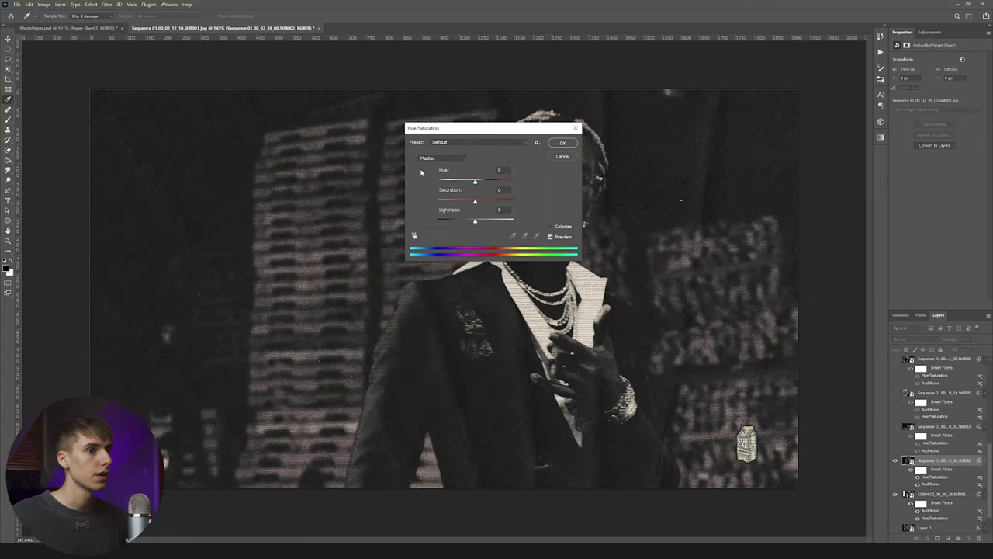
key(Return)
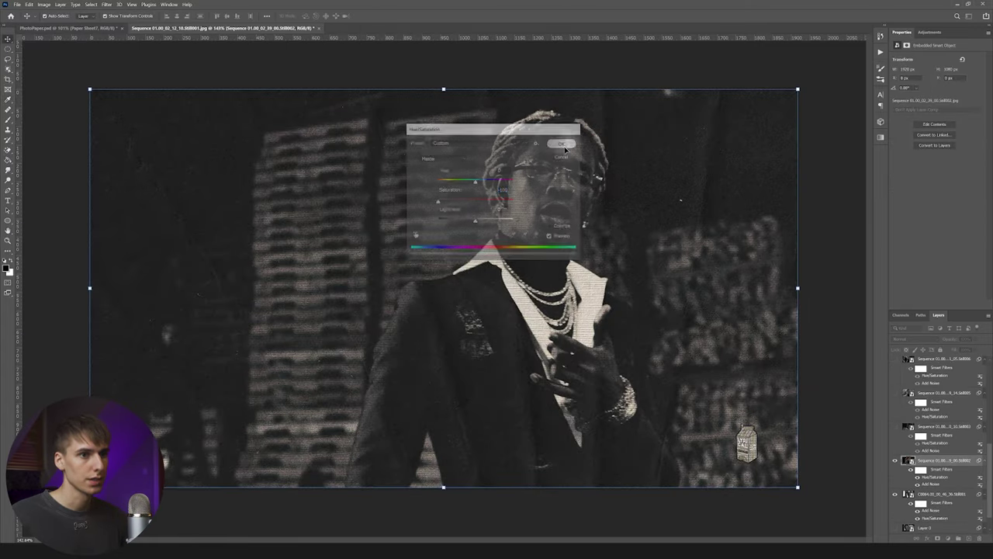
scroll(634, 350, up, 2)
scroll(576, 181, down, 3)
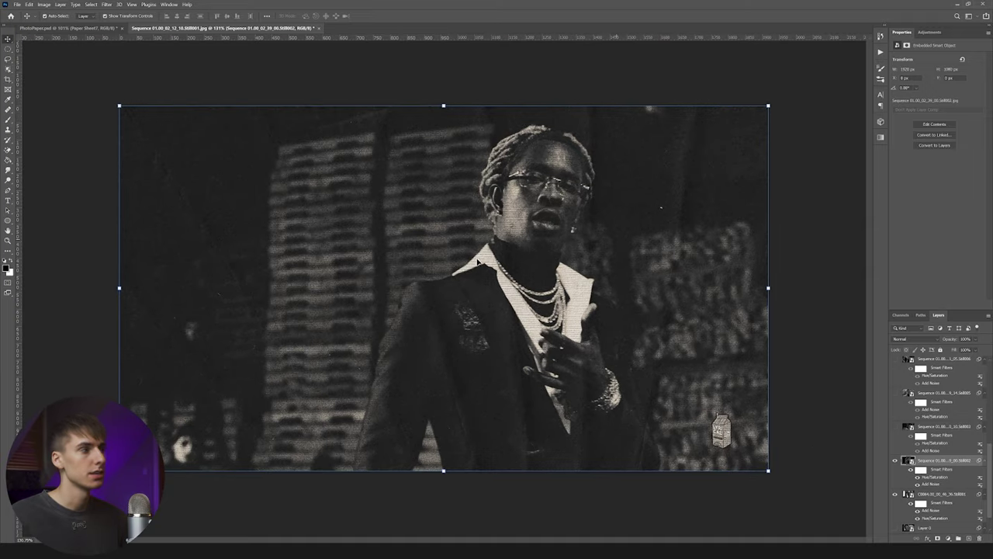
scroll(513, 275, up, 2)
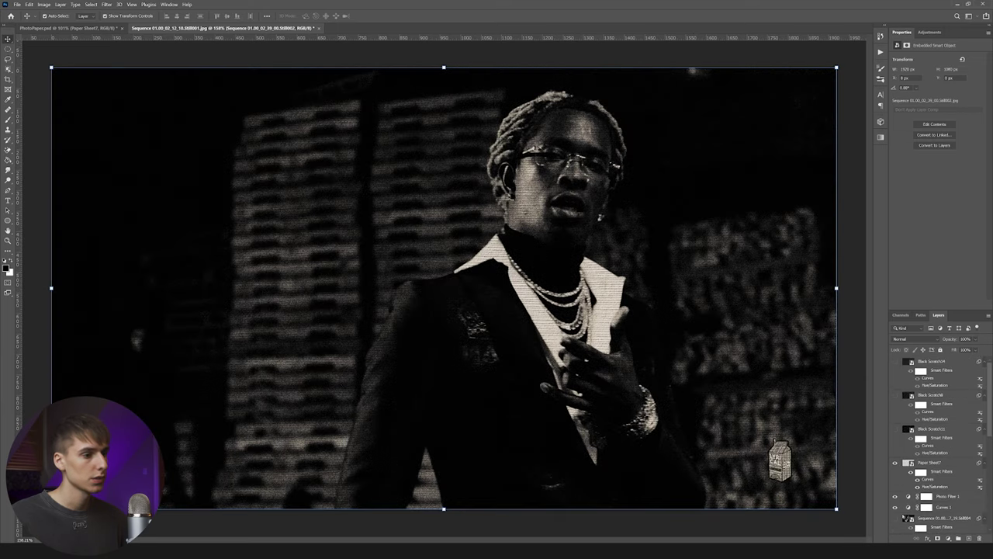
Step: Place the Black Scratch3 texture from the Paper Textures folder over the 02_39_00 still and rotate it to -90°
key(alt+Tab)
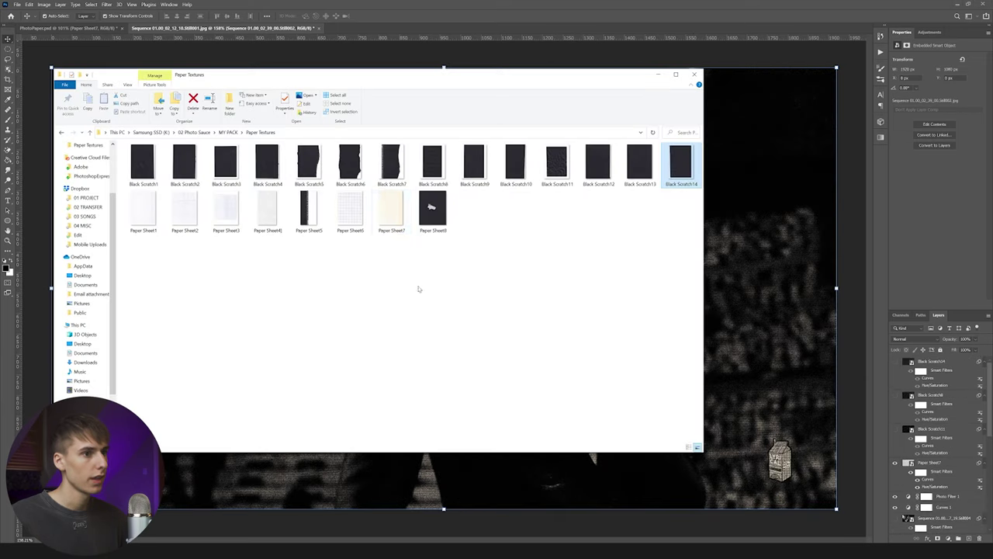
double_click(226, 164)
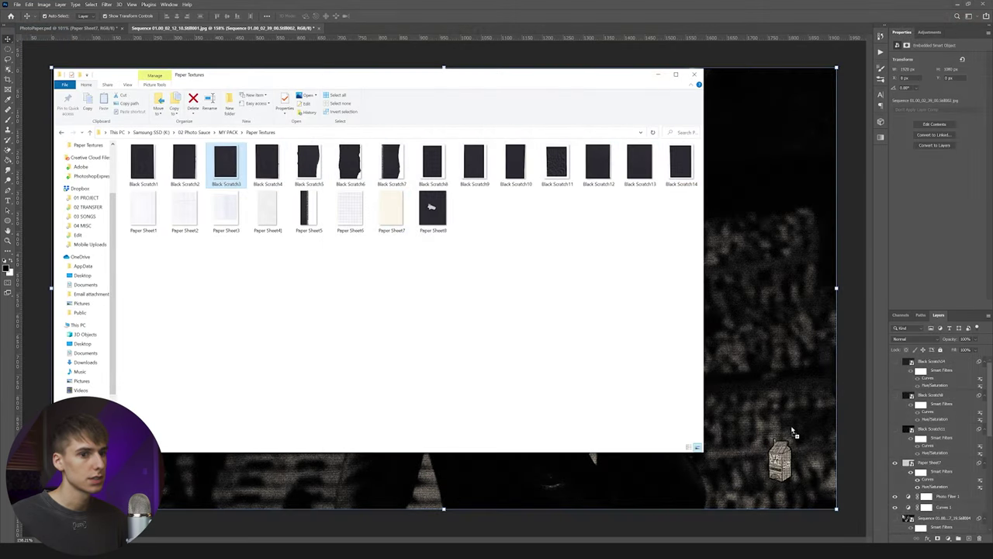
drag(793, 431, 792, 428)
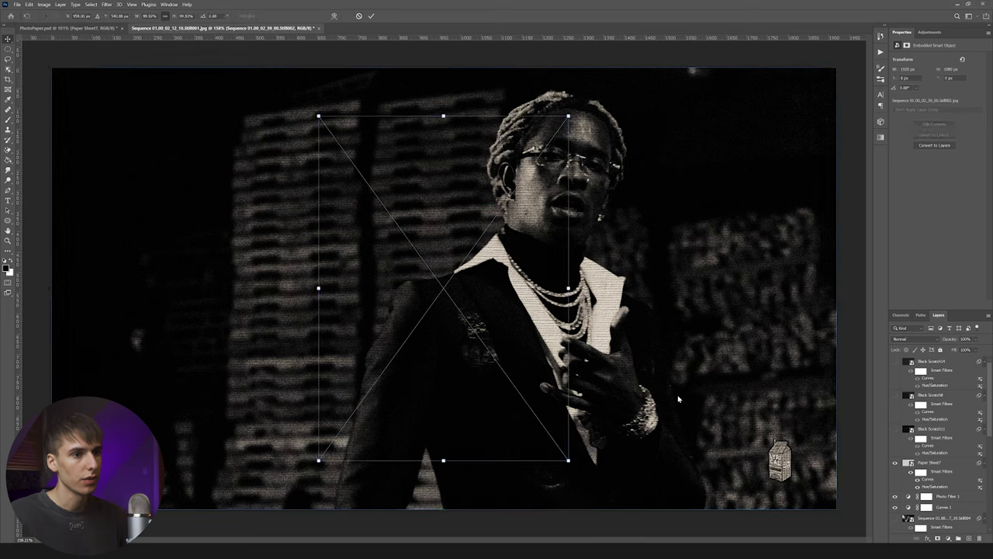
drag(930, 485, 915, 356)
key(ctrl+t)
drag(560, 268, 411, 117)
key(Return)
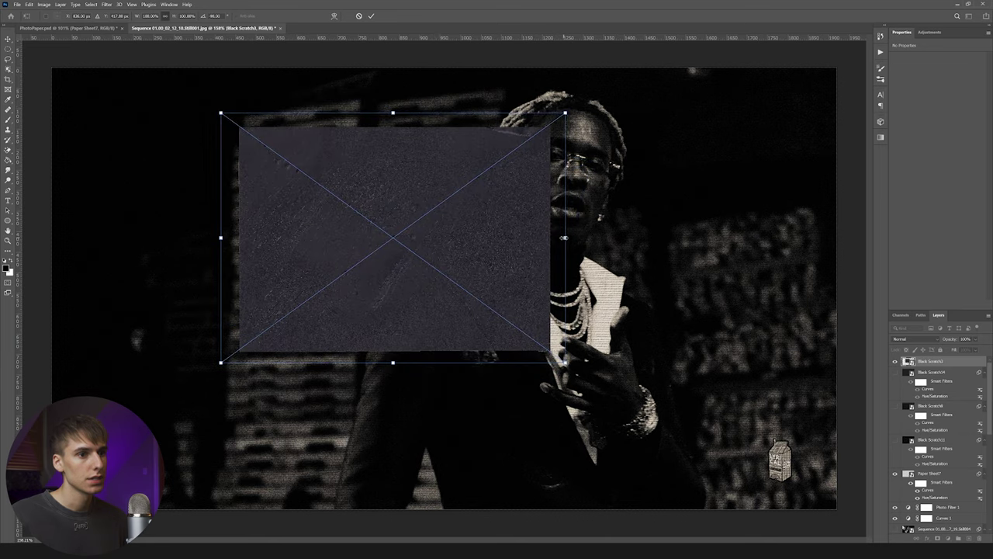
Step: Stretch and reposition the rotated Black Scratch3 texture so it covers the whole still
drag(564, 237, 962, 238)
drag(617, 261, 406, 312)
drag(767, 287, 923, 287)
drag(730, 294, 709, 296)
key(Return)
Step: Apply curves and hue/saturation adjustments to the Black Scratch3 texture, and save the image as a JPEG in New folder
click(109, 5)
mouse_move(91, 4)
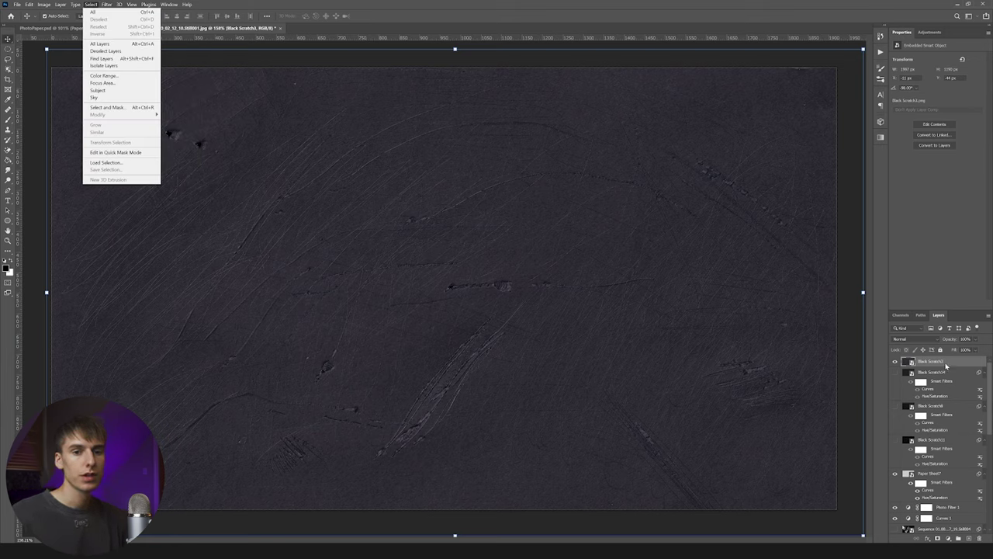
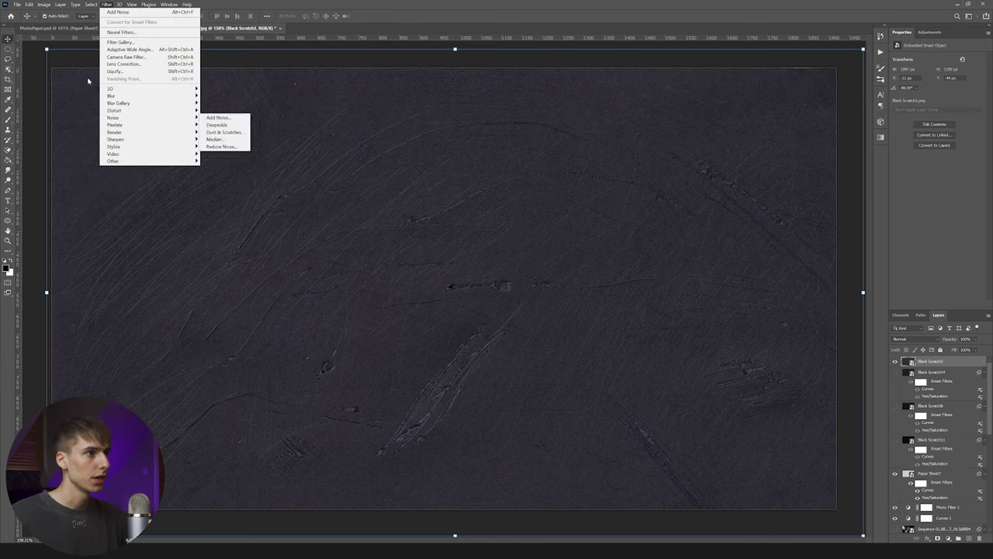
click(16, 4)
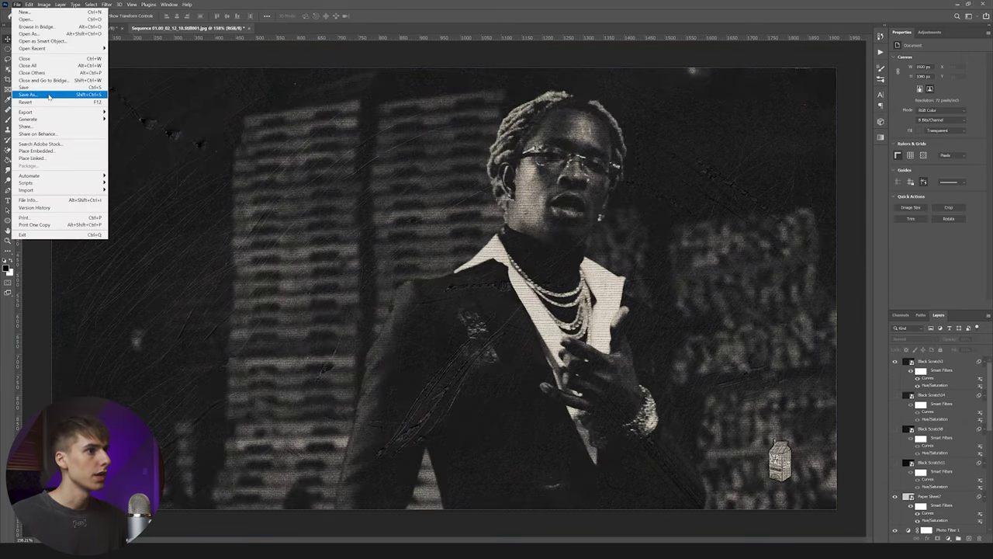
click(48, 95)
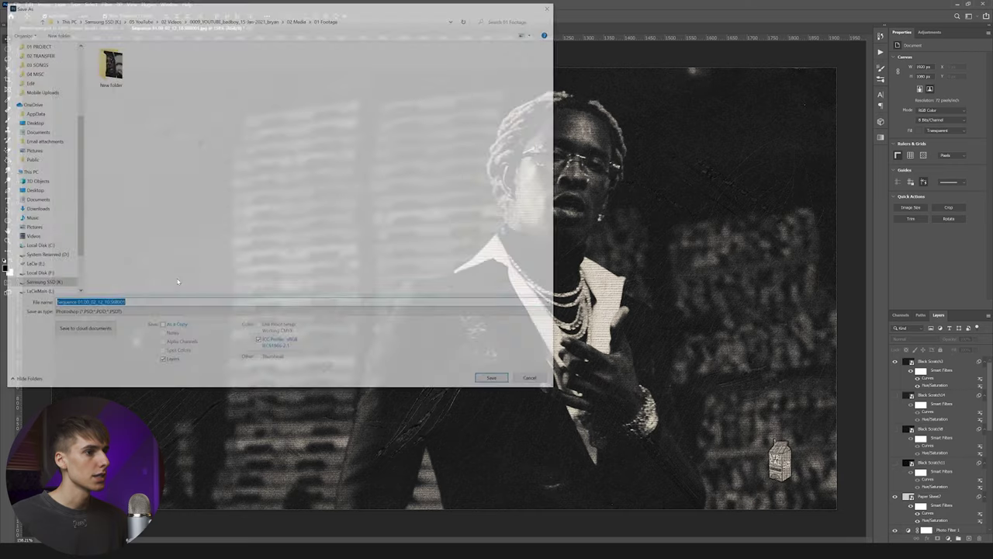
click(116, 78)
click(302, 313)
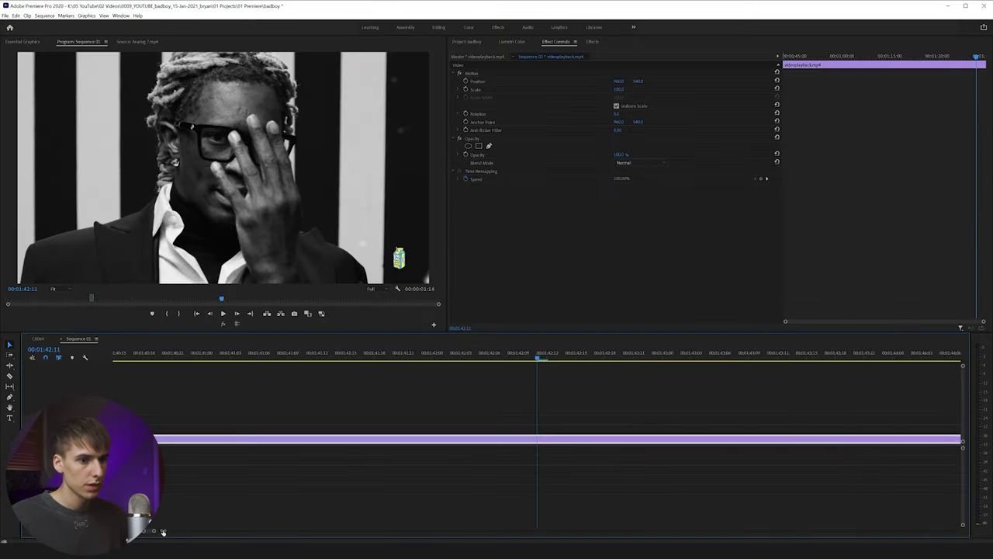
Step: Switch to Premiere Pro, cut the main clip at 00:01:41:14 and 00:01:42:11, and move the segment between onto a higher track
drag(163, 531, 191, 527)
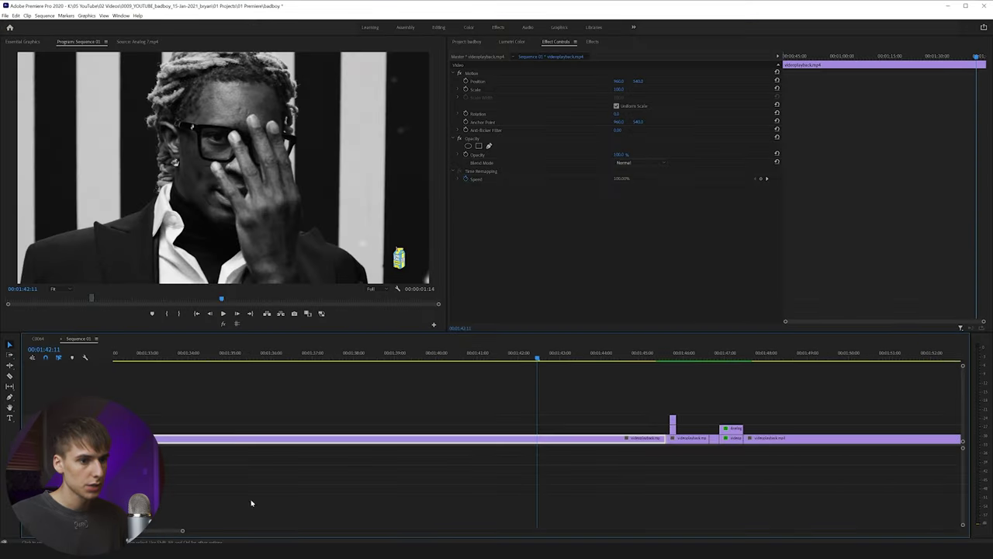
drag(550, 361, 503, 360)
click(503, 439)
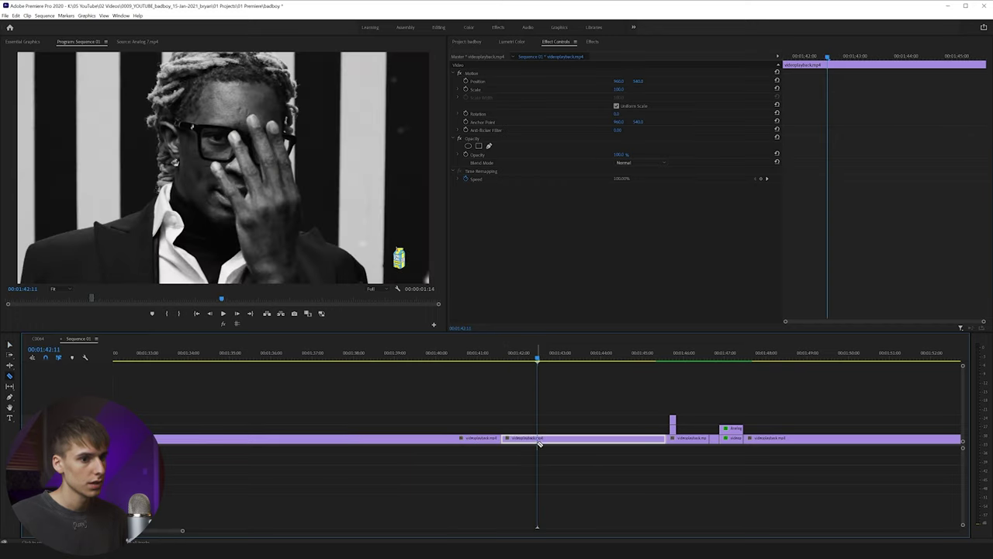
click(538, 443)
key(v)
drag(529, 442, 526, 395)
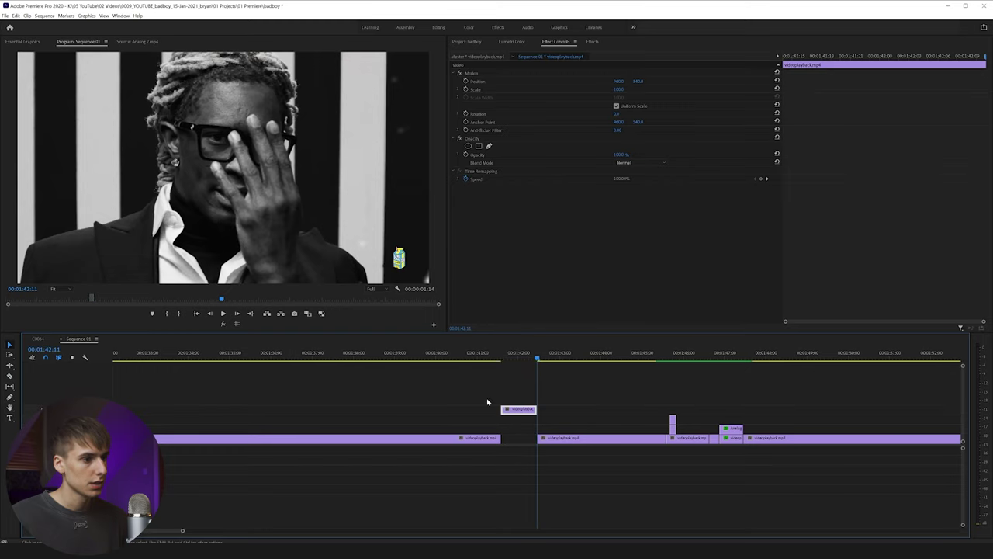
drag(182, 531, 146, 533)
click(339, 354)
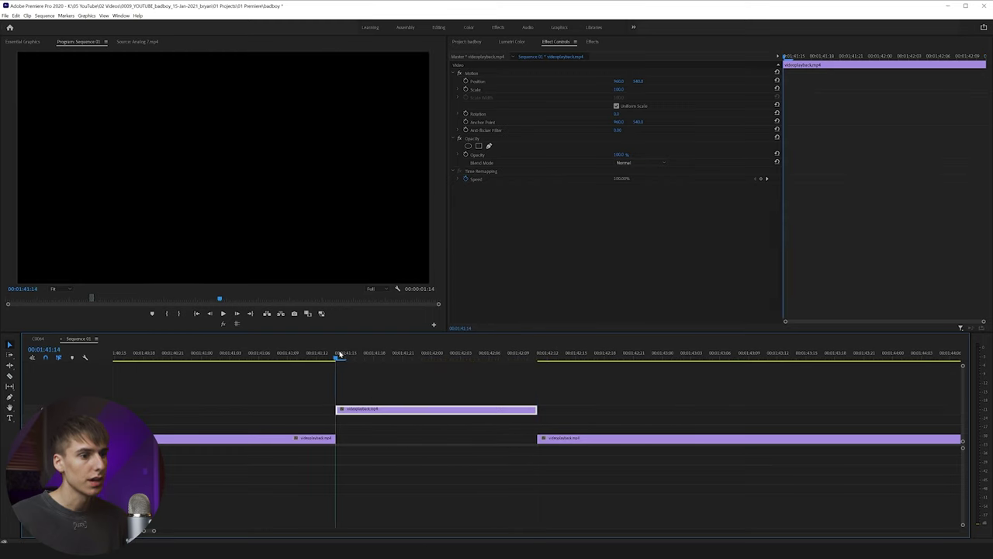
Step: Import all the textured JPEG stills into the badboy project
click(501, 41)
click(467, 43)
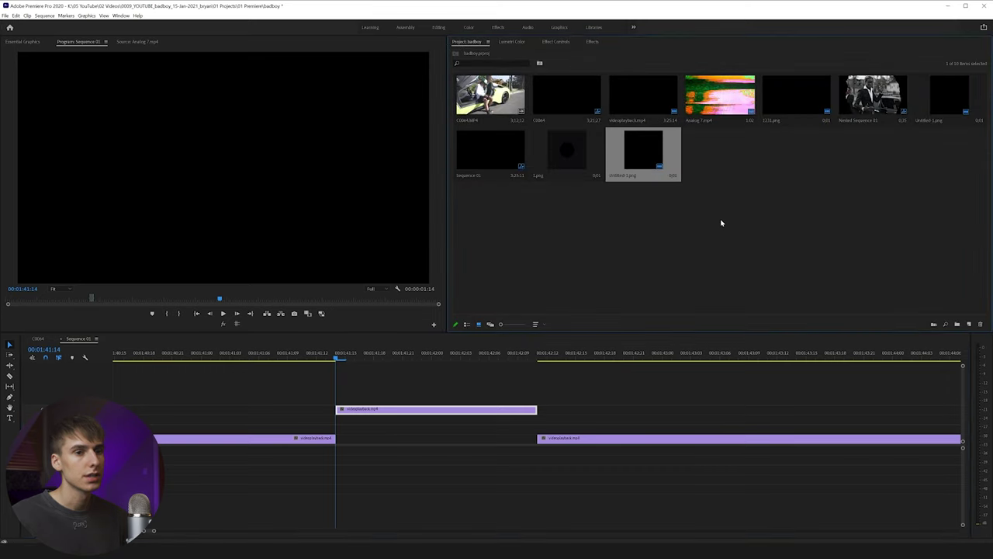
double_click(721, 223)
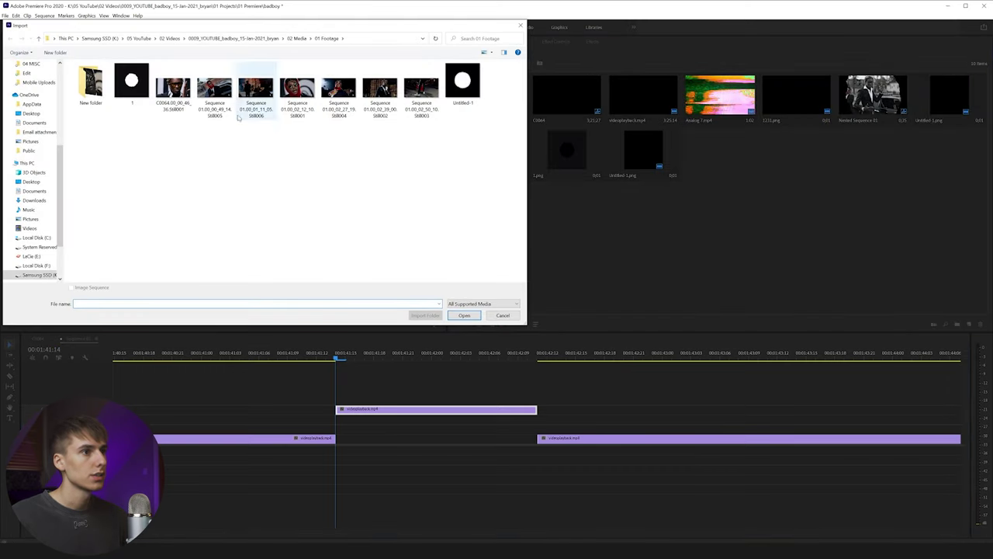
key(ctrl+a)
click(464, 316)
click(734, 216)
click(719, 156)
shift+click(650, 219)
drag(710, 156, 330, 457)
Step: Sort the project items by name and place 1.jpg through 7.jpg in order in the timeline gap
click(543, 324)
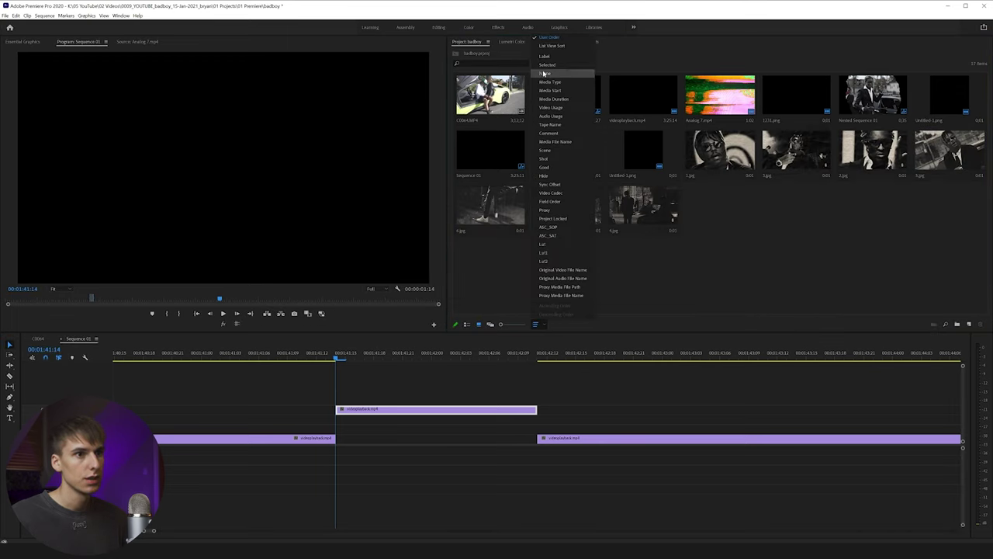
click(545, 74)
click(498, 99)
ctrl+click(657, 100)
ctrl+click(737, 101)
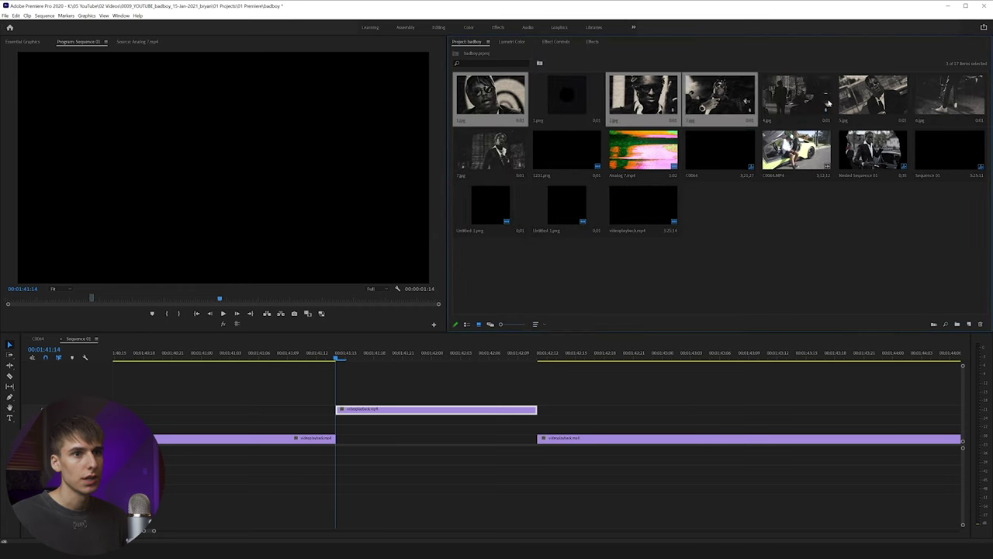
ctrl+click(827, 101)
ctrl+click(905, 98)
ctrl+click(949, 93)
ctrl+click(491, 150)
drag(491, 150, 410, 440)
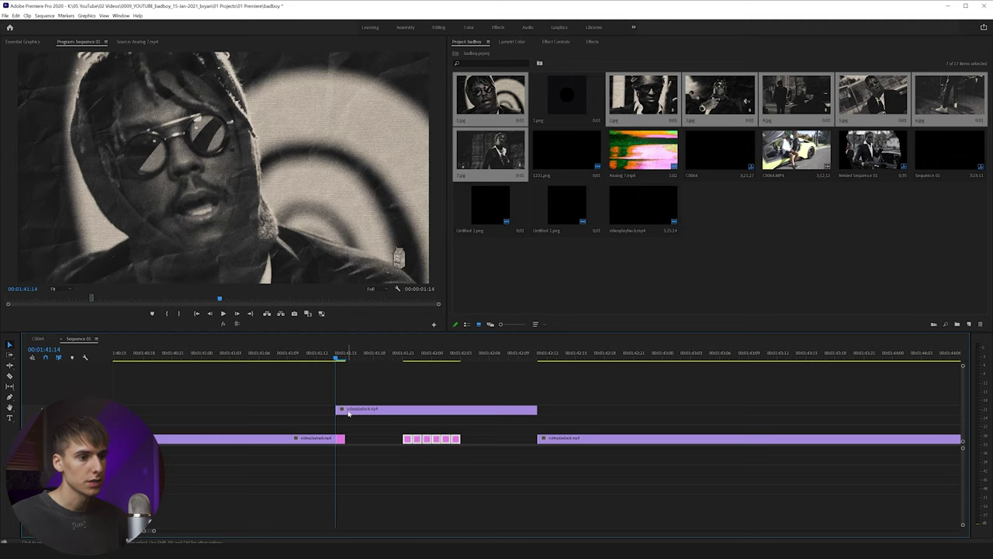
Step: Lengthen the seven stills to three frames each so they fill the gap, and preview playback from just before them
click(236, 314)
click(237, 314)
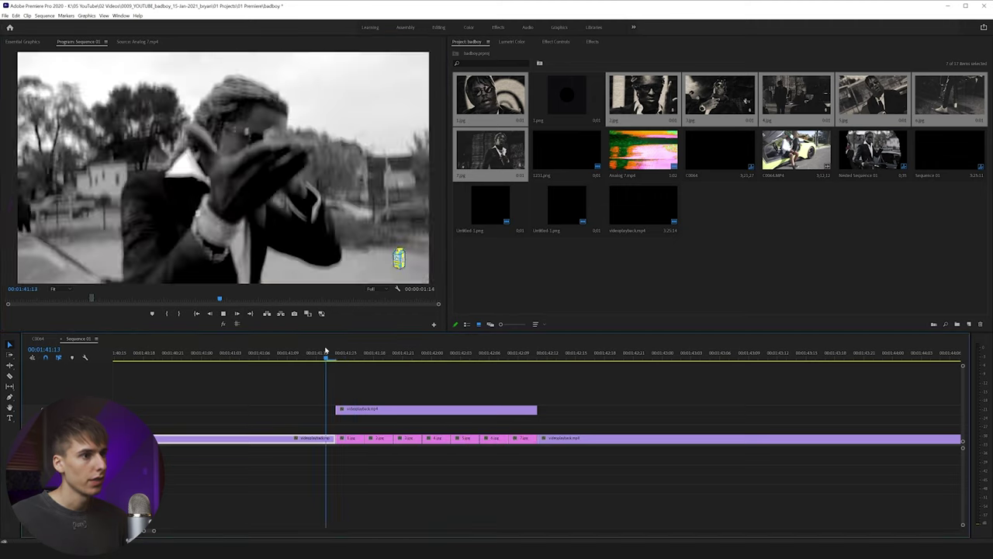
click(326, 352)
click(326, 352)
Step: Apply the Transform effect to the 1.jpg still with the playhead at its start, 00:01:41:14
click(346, 355)
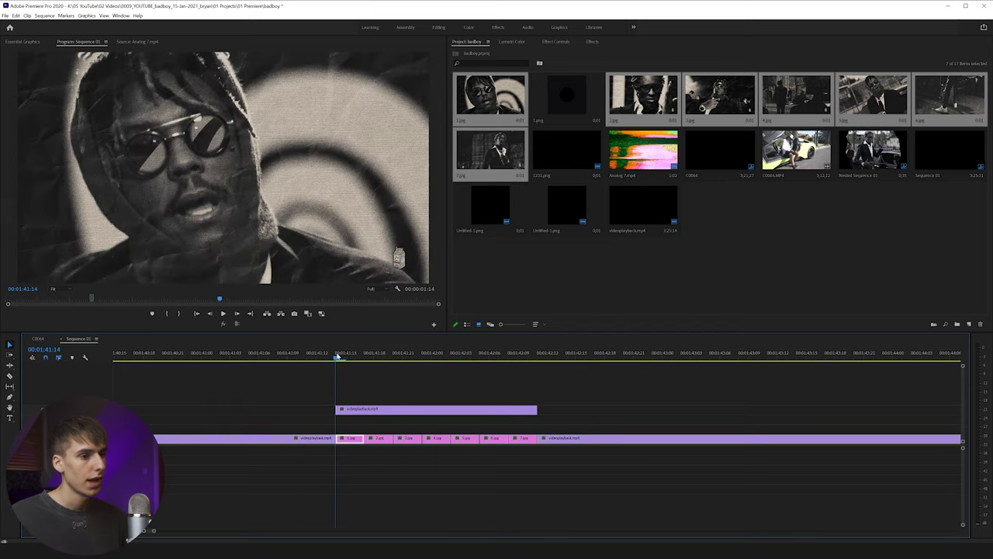
click(556, 41)
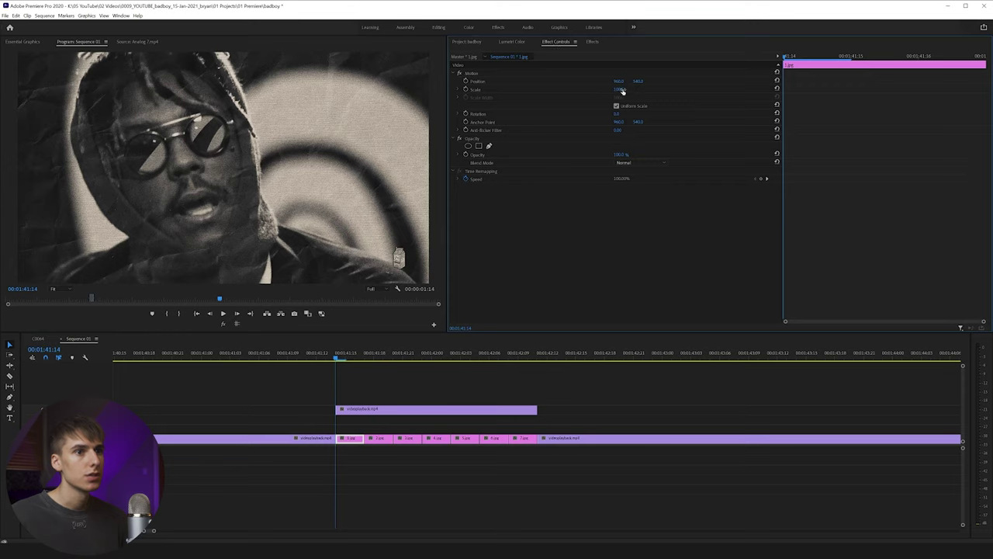
click(592, 41)
click(555, 42)
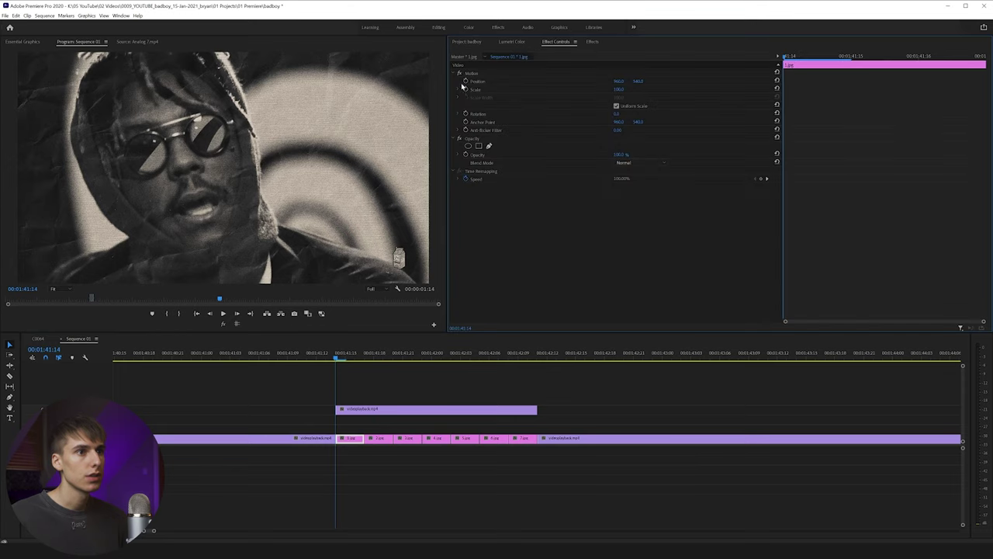
click(593, 41)
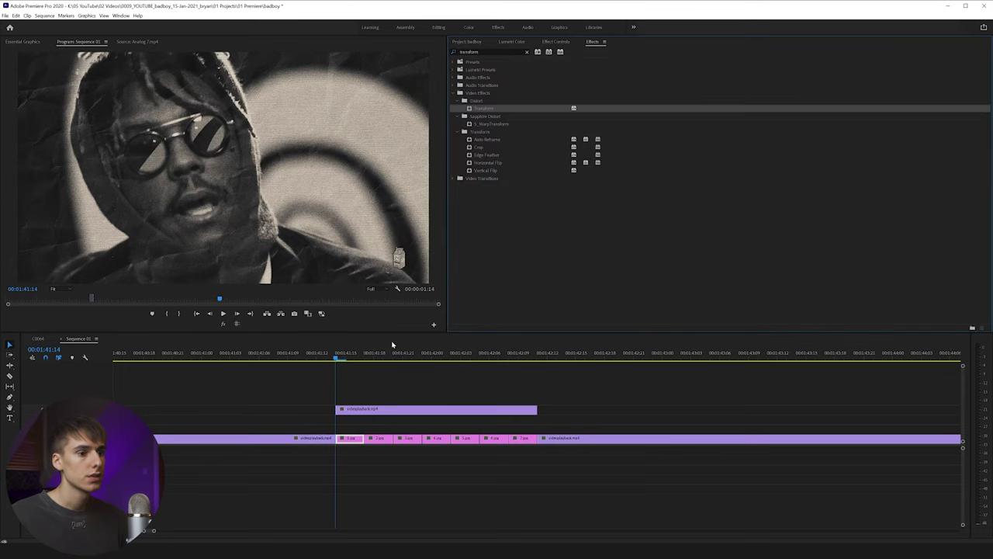
drag(352, 445, 353, 442)
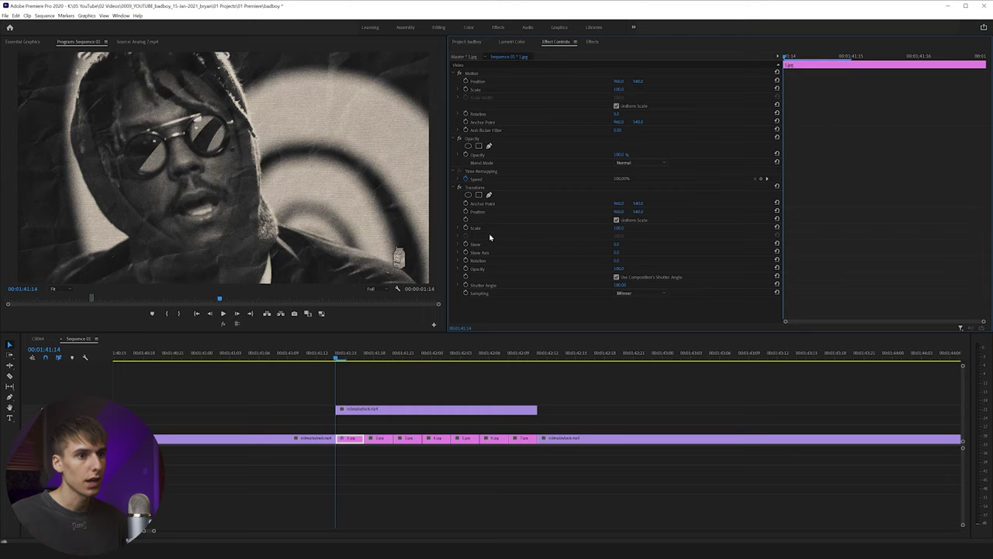
Step: Keyframe 1.jpg's Transform scale from 100 at its start to about 111 at its end
click(467, 229)
click(237, 313)
click(237, 313)
drag(624, 228, 672, 230)
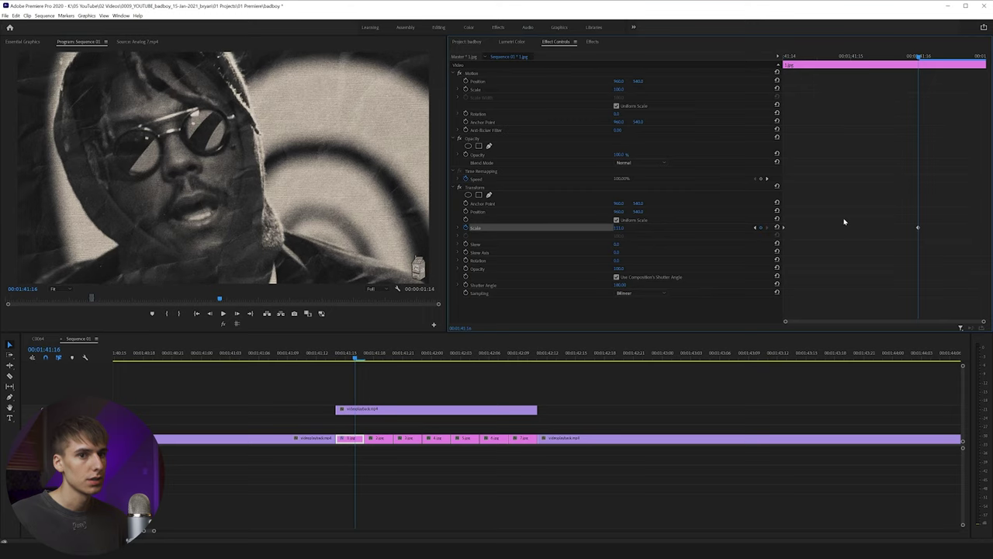
Step: Copy the keyframed Transform effect from 1.jpg onto 2.jpg and 3.jpg
click(481, 189)
key(Left)
key(Left)
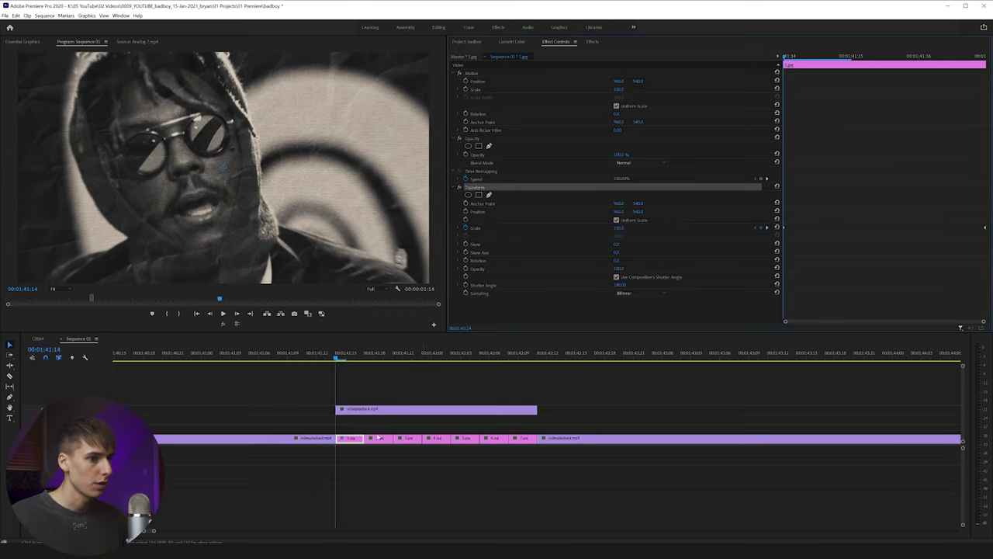
click(380, 437)
key(ctrl+v)
click(409, 439)
key(ctrl+v)
Step: Render the section from 00:01:41:04 to 00:01:42:18 around the stills and play it back
drag(301, 358, 248, 365)
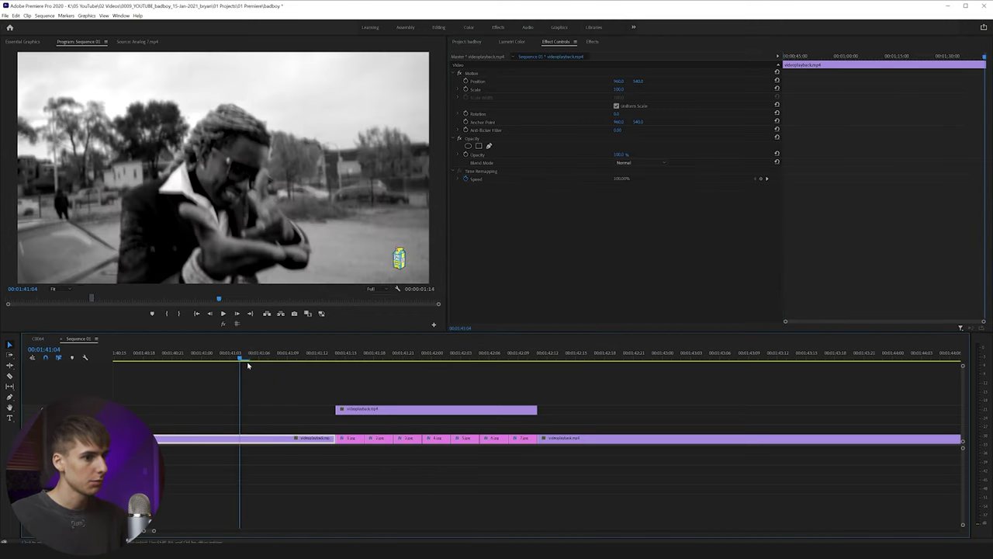
key(i)
click(611, 349)
key(o)
click(44, 16)
click(62, 40)
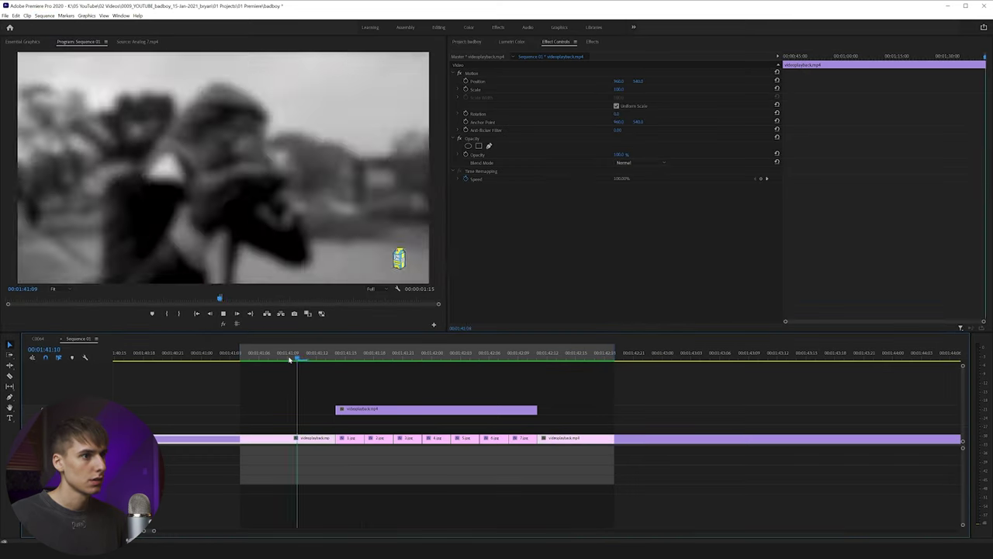
click(318, 355)
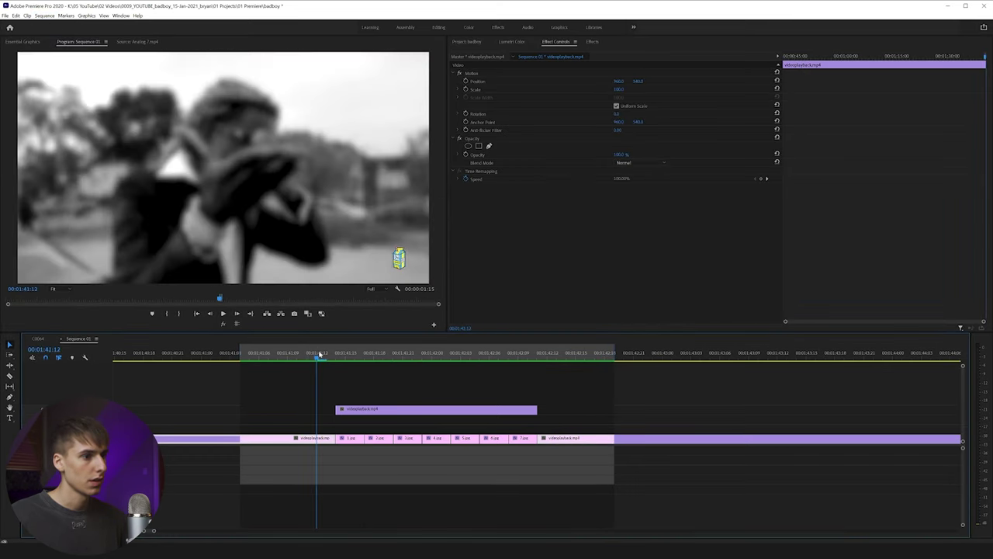
key(space)
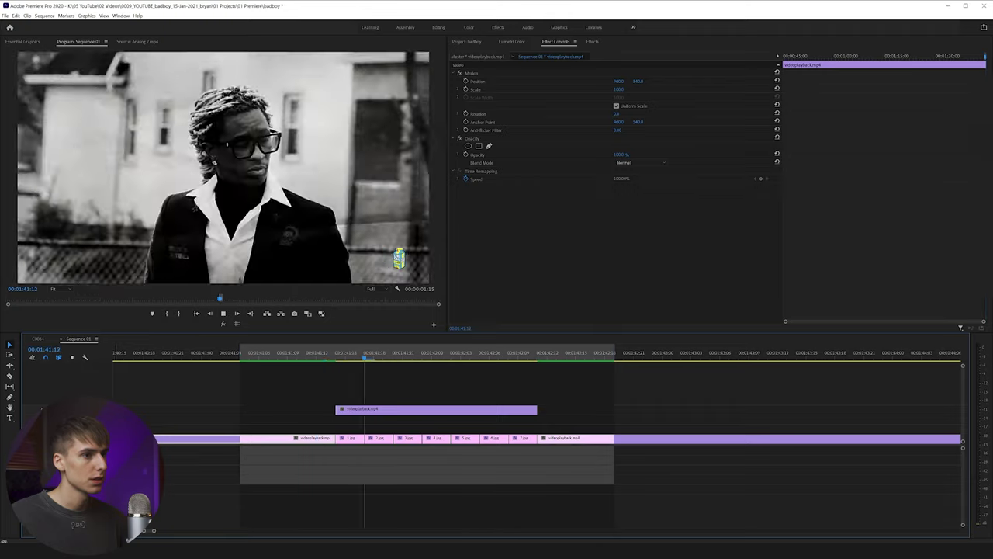
Step: Play back the still sequence and return the playhead to the start of 1.jpg at 00:01:41:14
click(335, 355)
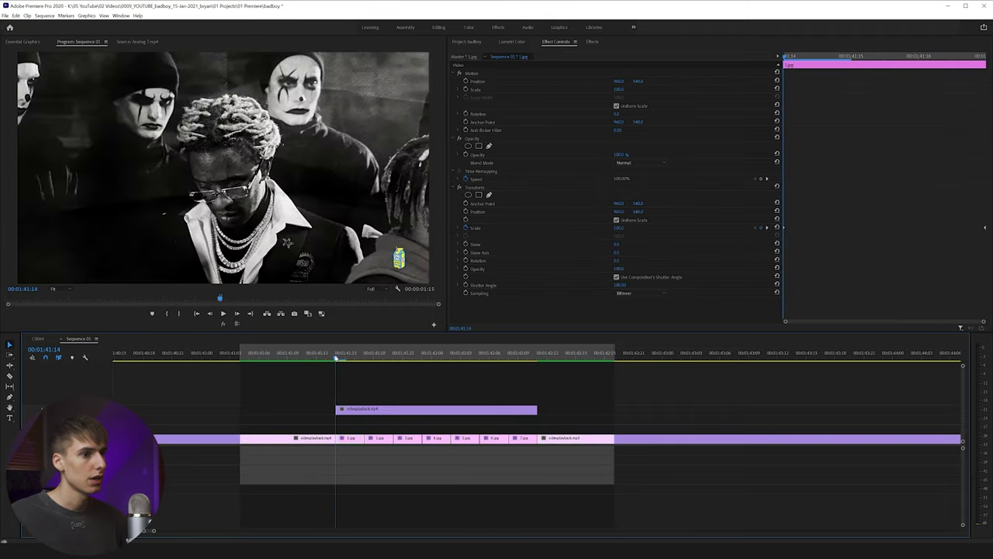
key(space)
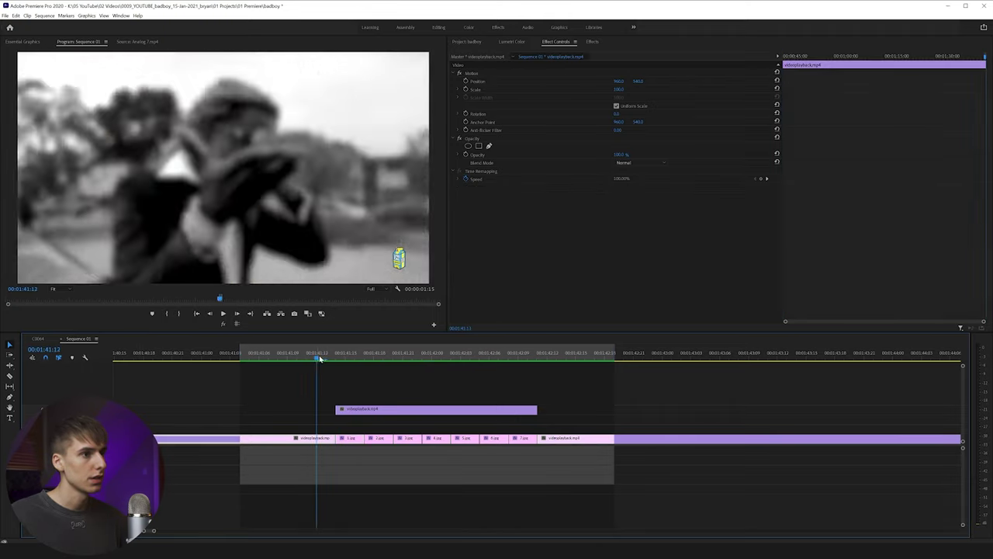
mouse_move(328, 356)
mouse_down()
mouse_move(367, 358)
mouse_move(338, 362)
mouse_up()
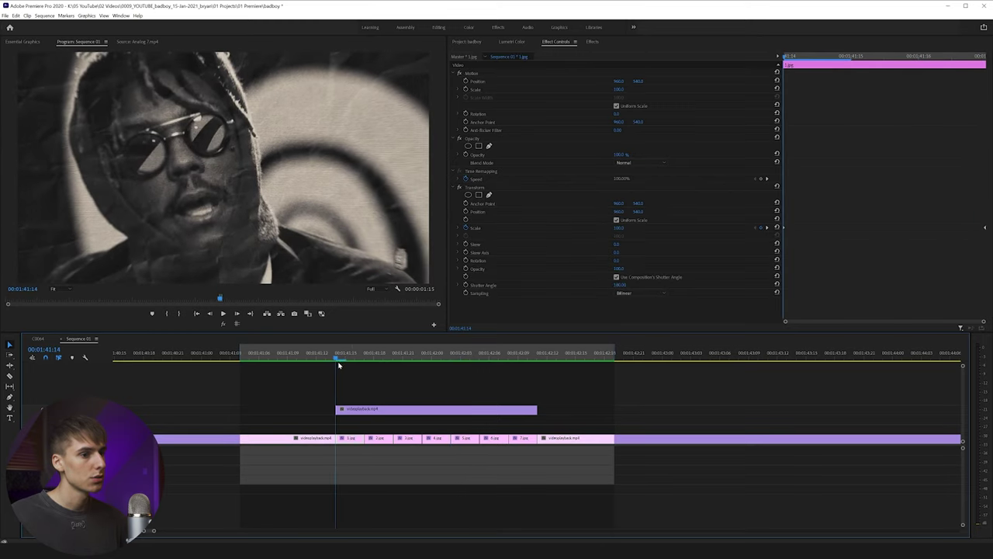
Step: Remove the copied Transform effect from the 2.jpg and 3.jpg stills
click(388, 443)
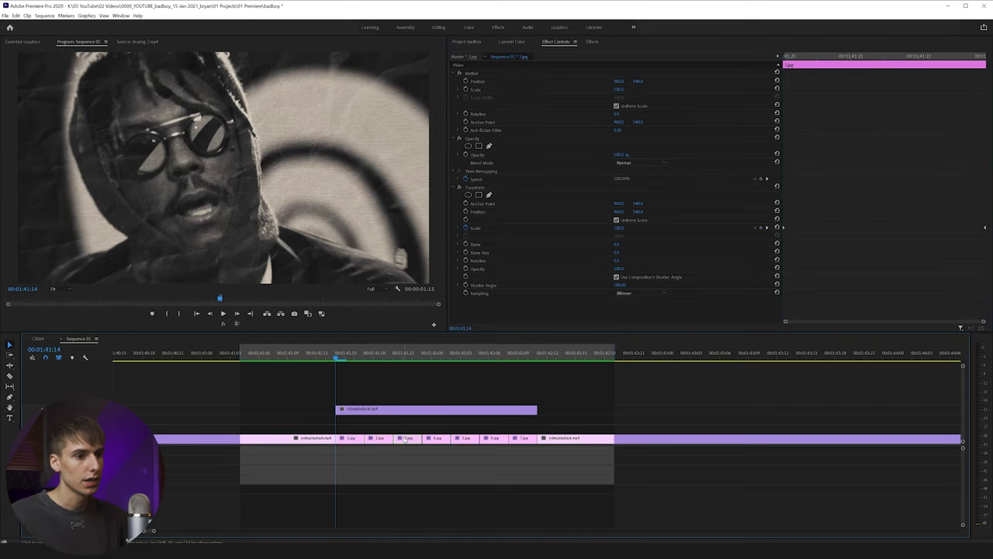
click(469, 186)
key(Delete)
click(434, 439)
click(474, 188)
key(Delete)
click(457, 442)
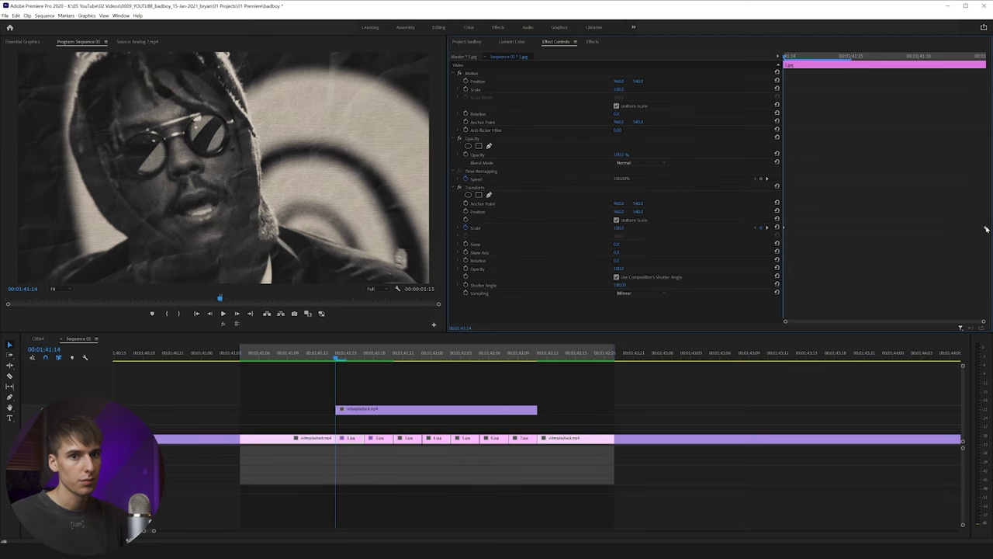
Step: Lower 1.jpg's ending Transform scale keyframe to 107 and set both scale keyframes to Bezier interpolation
click(919, 57)
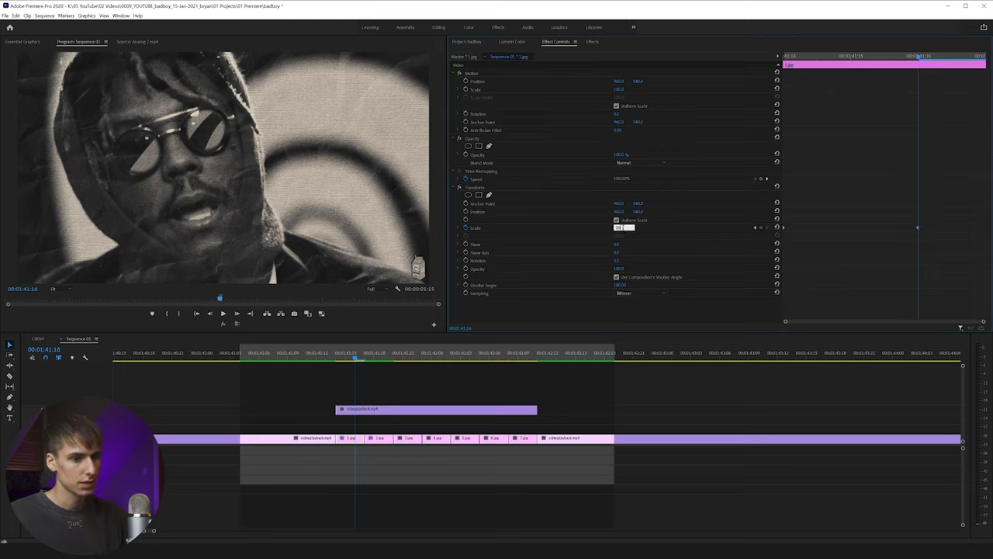
key(Return)
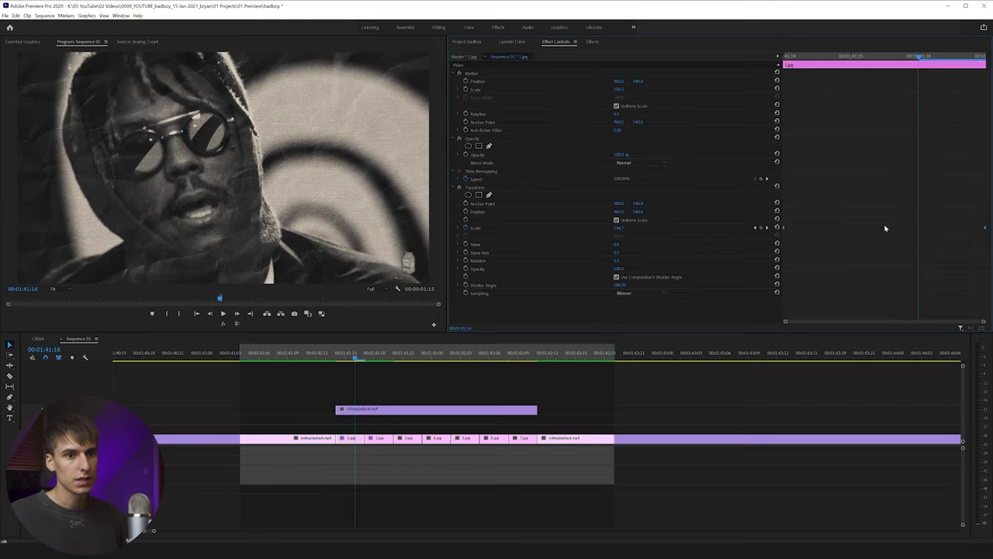
right_click(986, 229)
click(965, 294)
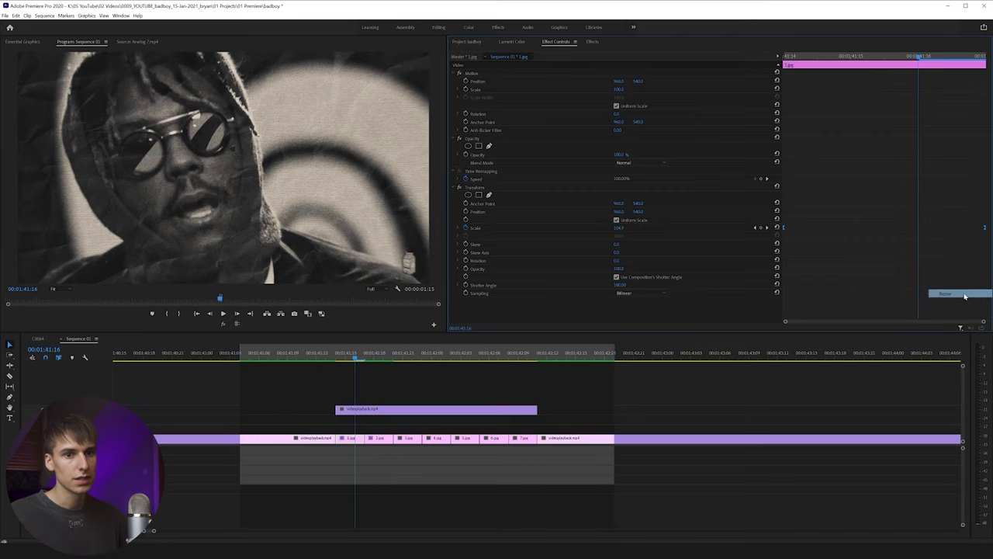
Step: Copy the revised Transform effect from 1.jpg onto the remaining stills through 7.jpg
click(481, 188)
key(Left)
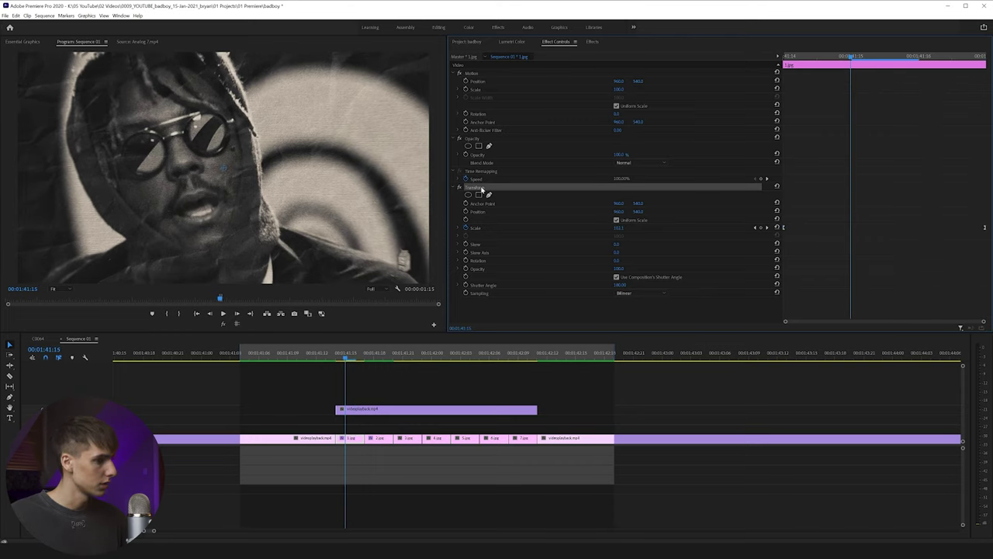
click(447, 439)
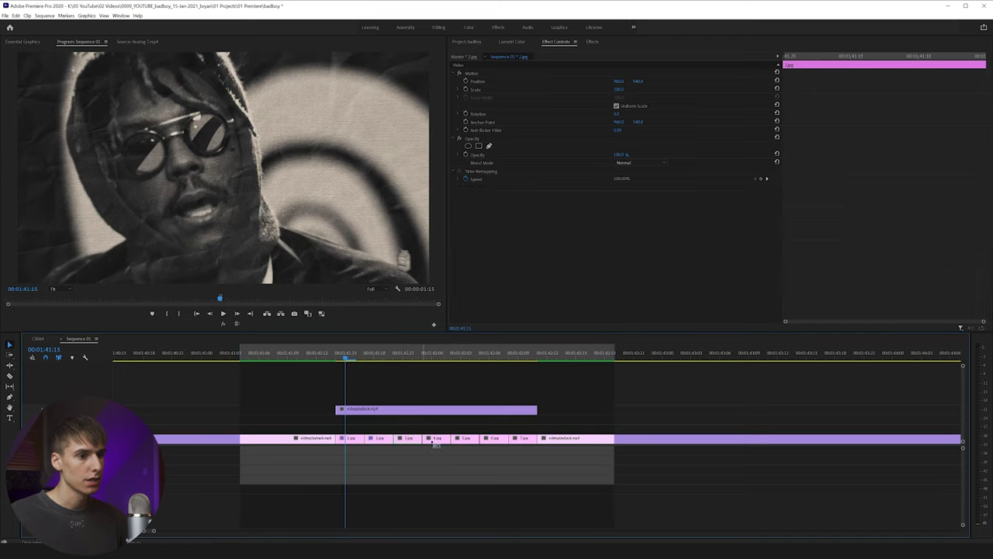
key(ctrl+v)
click(470, 442)
key(ctrl+v)
click(500, 442)
key(ctrl+v)
click(519, 441)
key(ctrl+v)
Step: Re-render the marked section around the stills and play the updated scale animation from just before 1.jpg
click(45, 15)
click(62, 37)
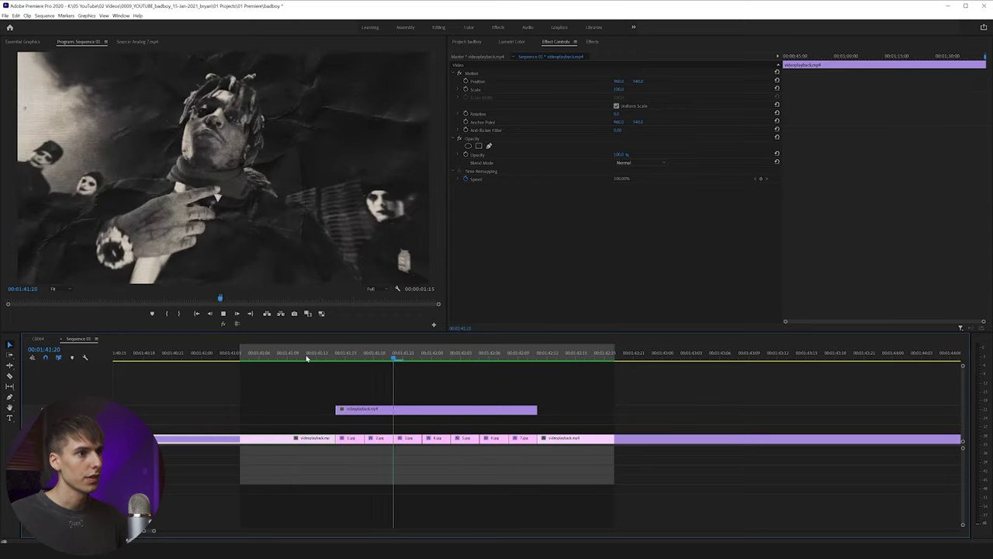
drag(307, 358, 338, 370)
key(space)
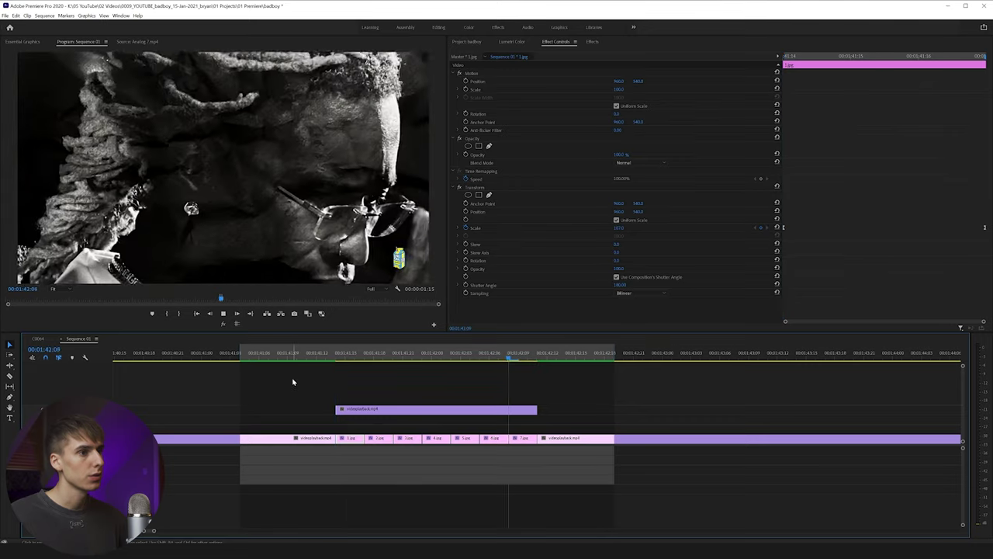